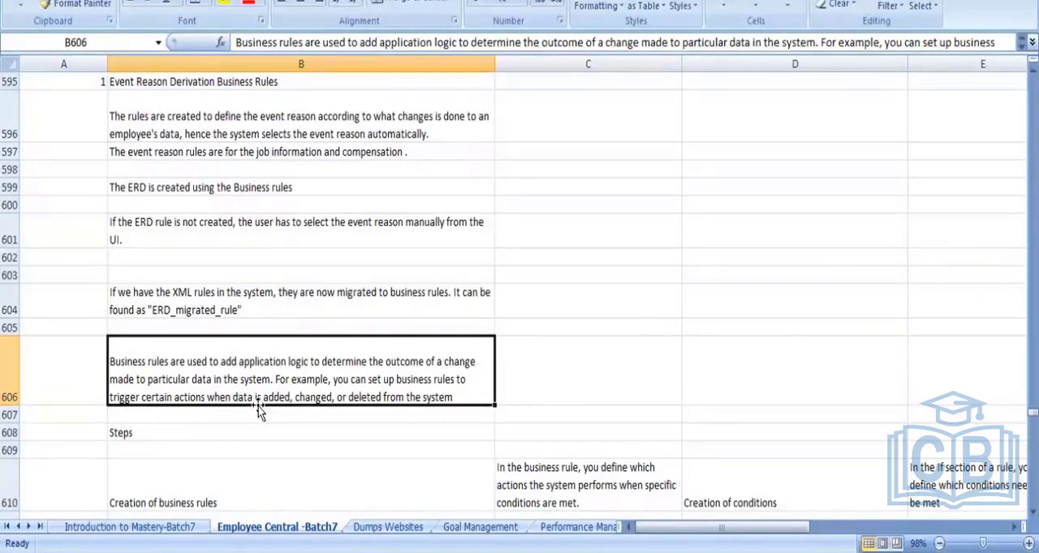
- Read through the Steps section in column B, from the business rules description to the assignment of business rules entry
{"action": "key", "text": "Down"}
{"action": "key", "text": "Down"}
{"action": "key", "text": "Down"}
{"action": "key", "text": "Down"}
{"action": "key", "text": "Down"}
{"action": "key", "text": "Down"}
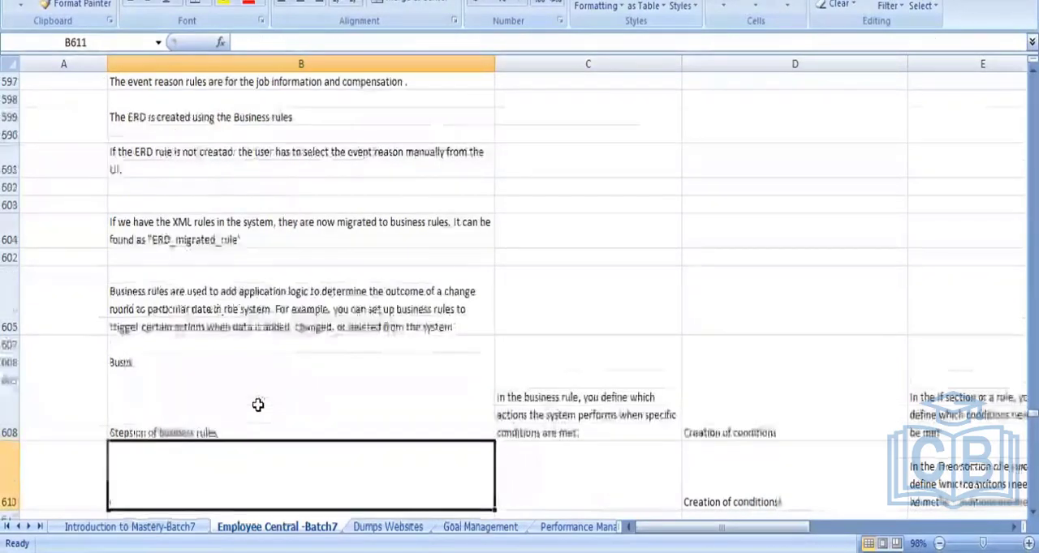
{"action": "key", "text": "Down"}
{"action": "key", "text": "Up"}
{"action": "key", "text": "Up"}
{"action": "key", "text": "Up"}
{"action": "key", "text": "Up"}
{"action": "key", "text": "Up"}
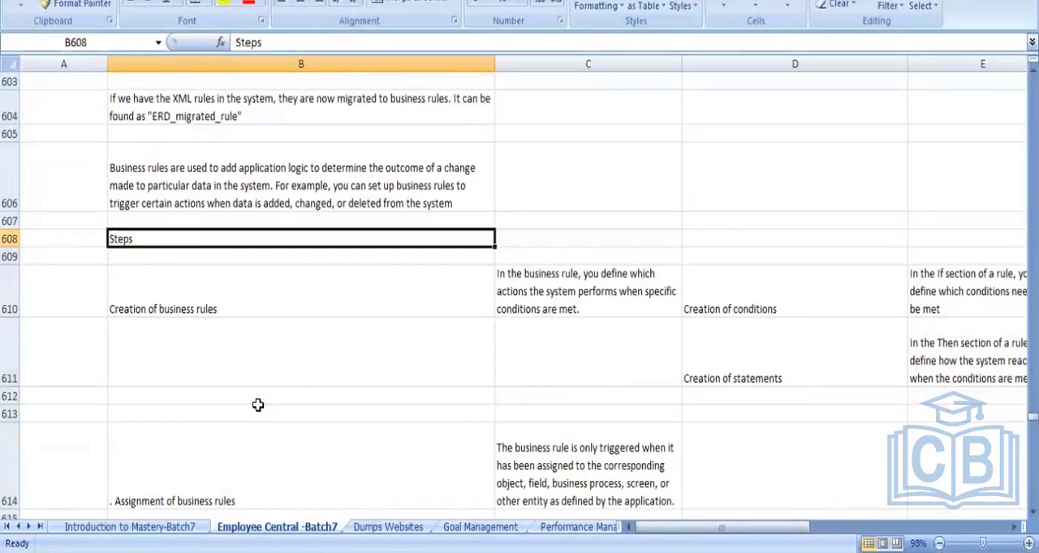
{"action": "key", "text": "Down"}
{"action": "key", "text": "Down"}
{"action": "key", "text": "Down"}
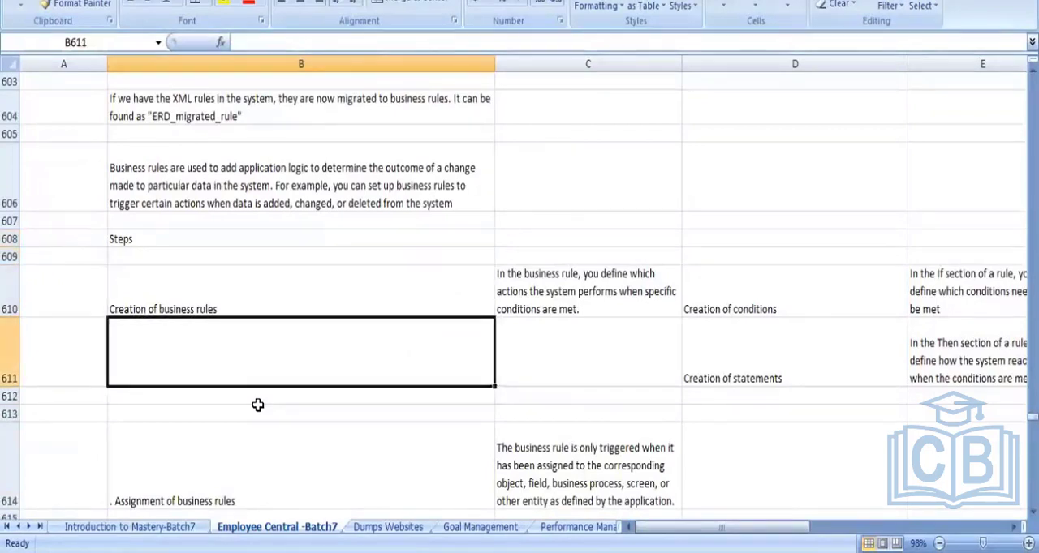
{"action": "key", "text": "Down"}
{"action": "key", "text": "Up"}
{"action": "key", "text": "Up"}
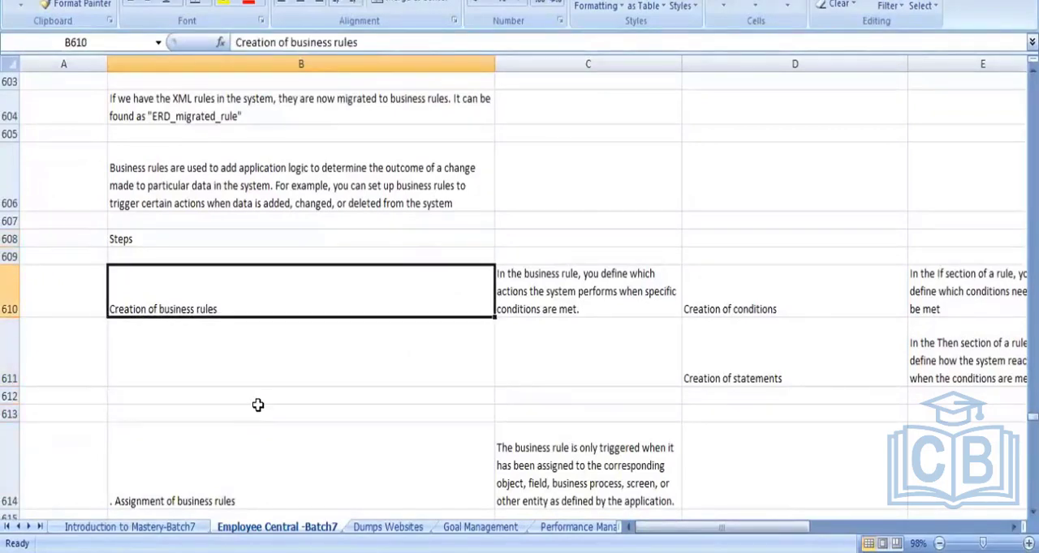
{"action": "key", "text": "Down"}
{"action": "key", "text": "Down"}
{"action": "key", "text": "Down"}
{"action": "key", "text": "Down"}
{"action": "key", "text": "Down"}
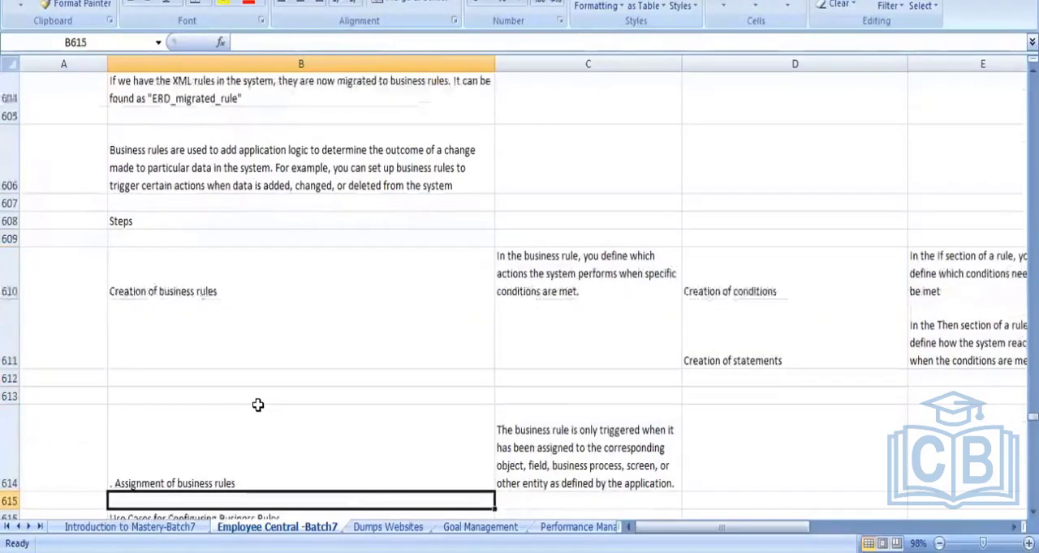
{"action": "key", "text": "Up"}
{"action": "key", "text": "Up"}
{"action": "key", "text": "Up"}
{"action": "key", "text": "Up"}
{"action": "key", "text": "Up"}
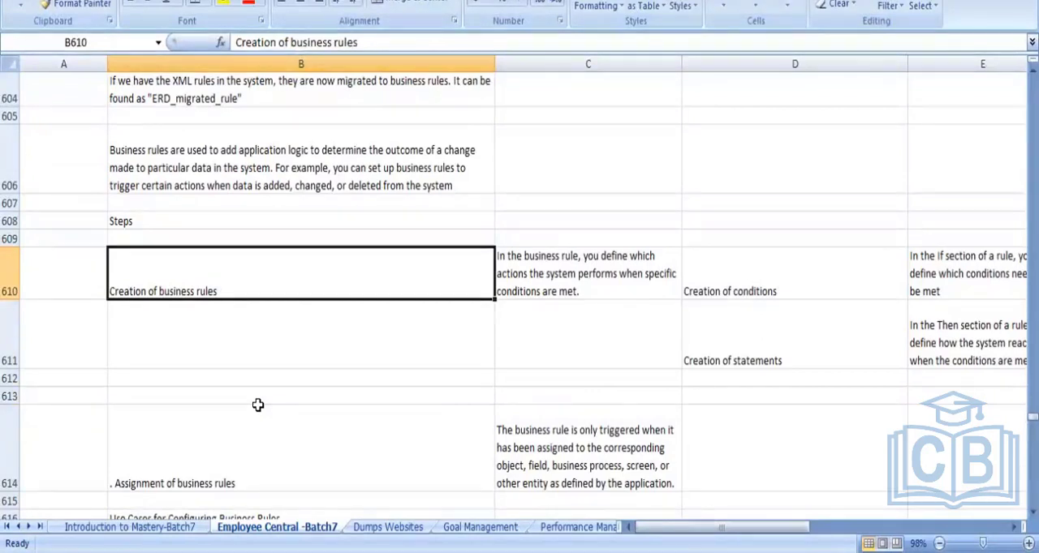
- Number the two steps in column A: 1 beside "Creation of business rules" and 2 beside "Assignment of business rules"
{"action": "key", "text": "Up"}
{"action": "key", "text": "Down"}
{"action": "key", "text": "Left"}
{"action": "type", "text": "1"}
{"action": "key", "text": "Return"}
{"action": "key", "text": "Return"}
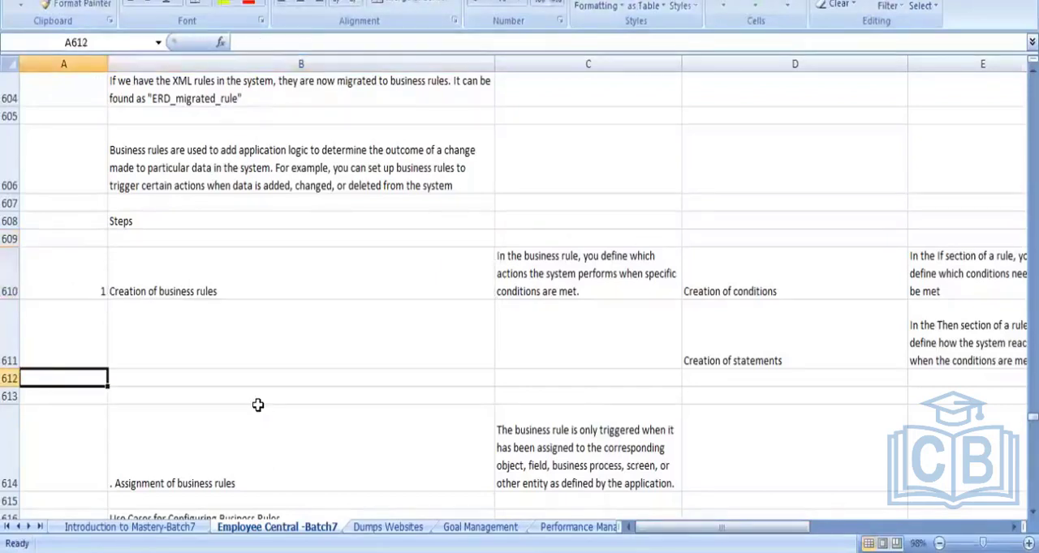
{"action": "key", "text": "Down"}
{"action": "key", "text": "Down"}
{"action": "type", "text": "2"}
{"action": "key", "text": "Tab"}
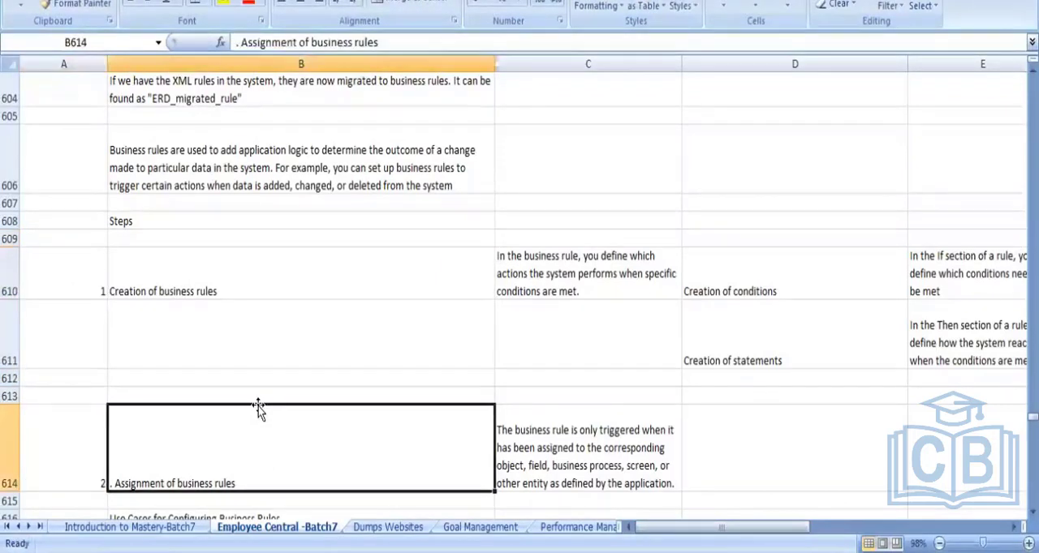
- Examine the "Creation of business rules" row across its definition, the conditions entry and the If section explanation
{"action": "key", "text": "Up"}
{"action": "key", "text": "Up"}
{"action": "key", "text": "Up"}
{"action": "key", "text": "Up"}
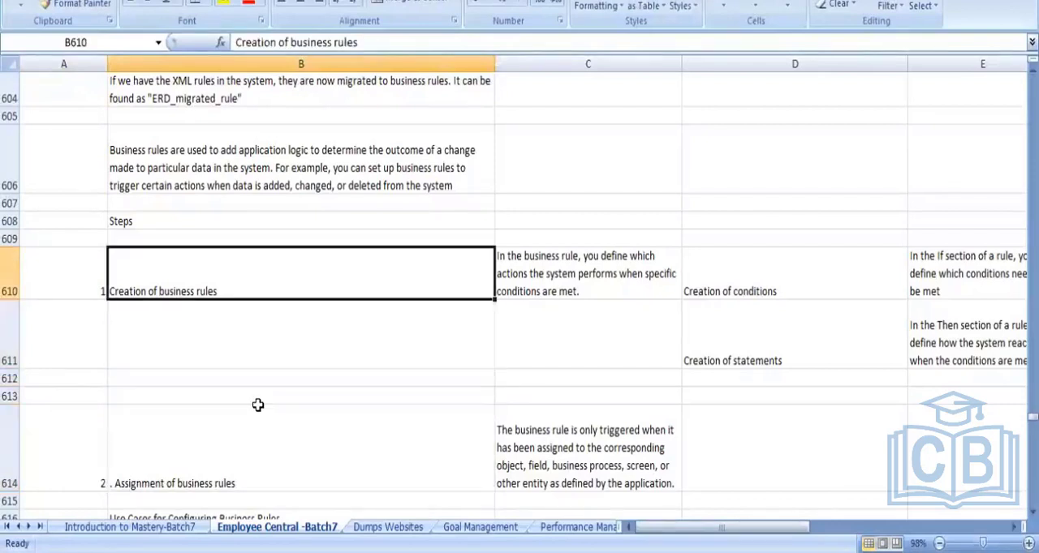
{"action": "key", "text": "Right"}
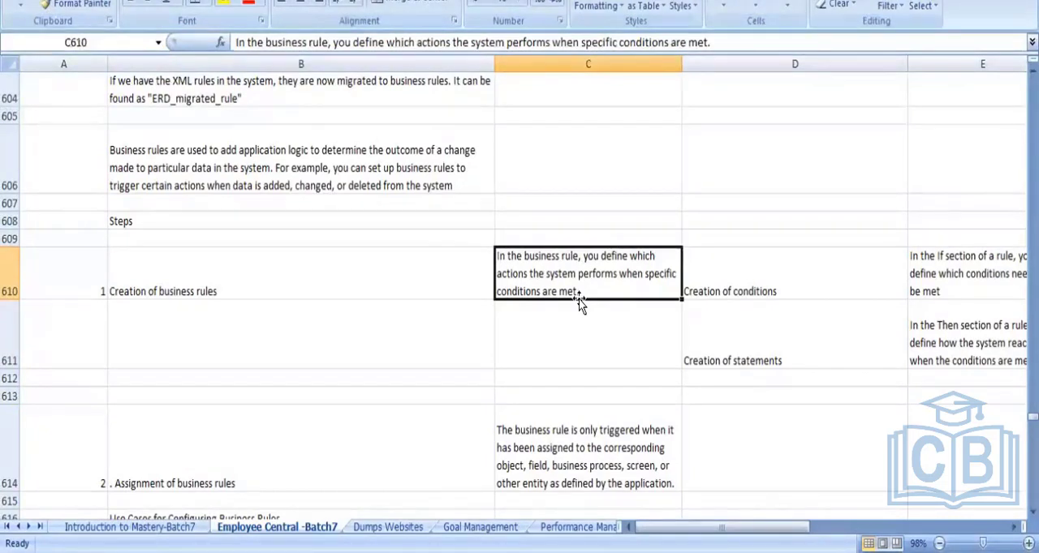
{"action": "key", "text": "Left"}
{"action": "key", "text": "Right"}
{"action": "key", "text": "Right"}
{"action": "key", "text": "Right"}
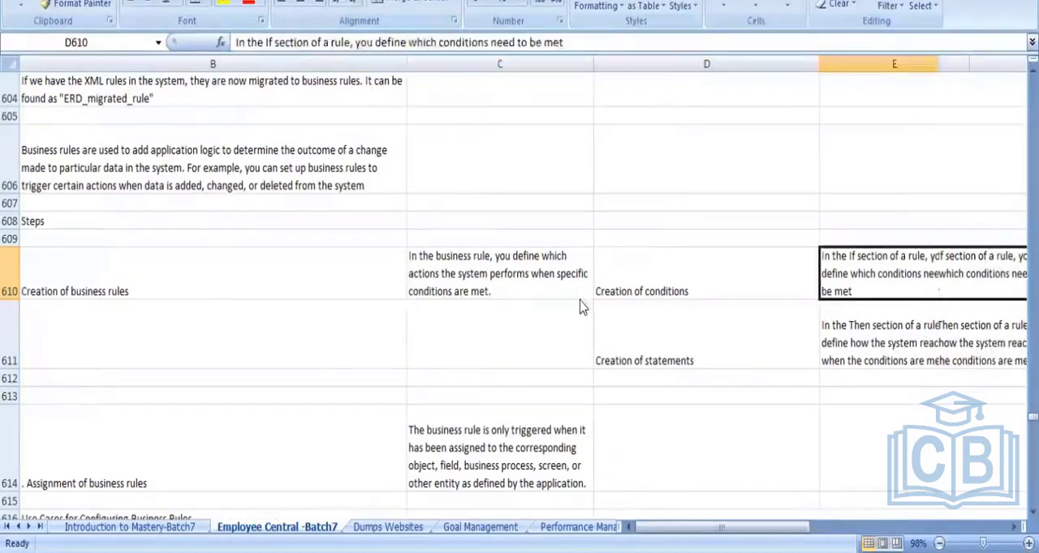
{"action": "key", "text": "Left"}
{"action": "key", "text": "Left"}
{"action": "key", "text": "Right"}
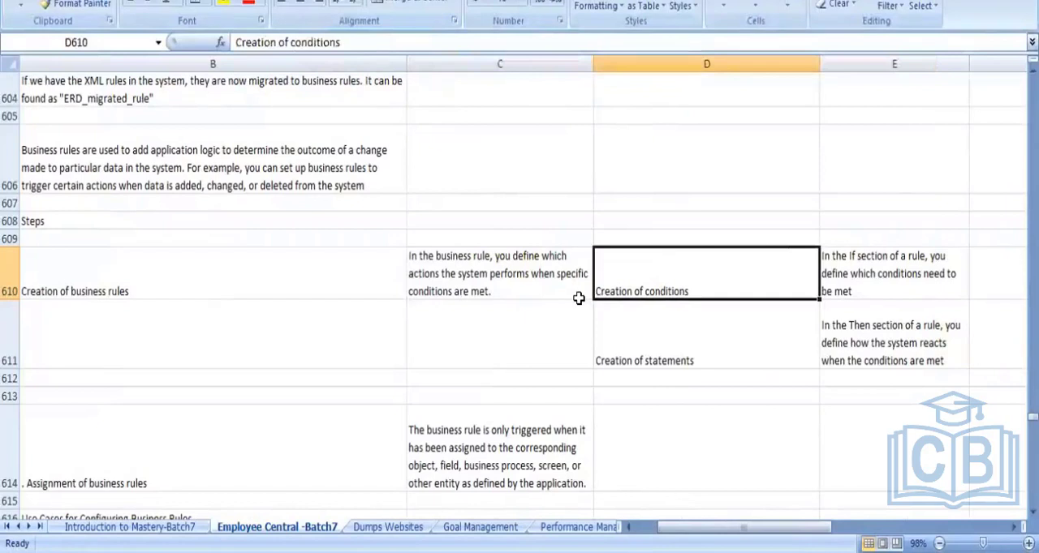
- Colour the "Creation of conditions" text in cell D610 red
{"action": "key", "text": "Down"}
{"action": "key", "text": "Up"}
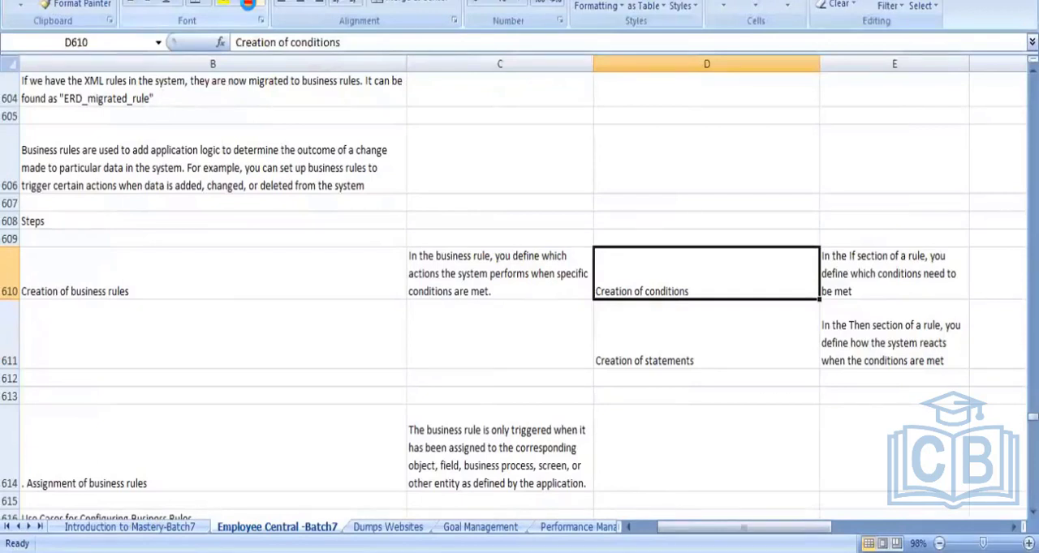
{"action": "left_click", "coordinate": [247, 4]}
- Enter "IF - THEN - ELSE" in cell D608, above the conditions entry, and make it bold
{"action": "left_click", "coordinate": [655, 221]}
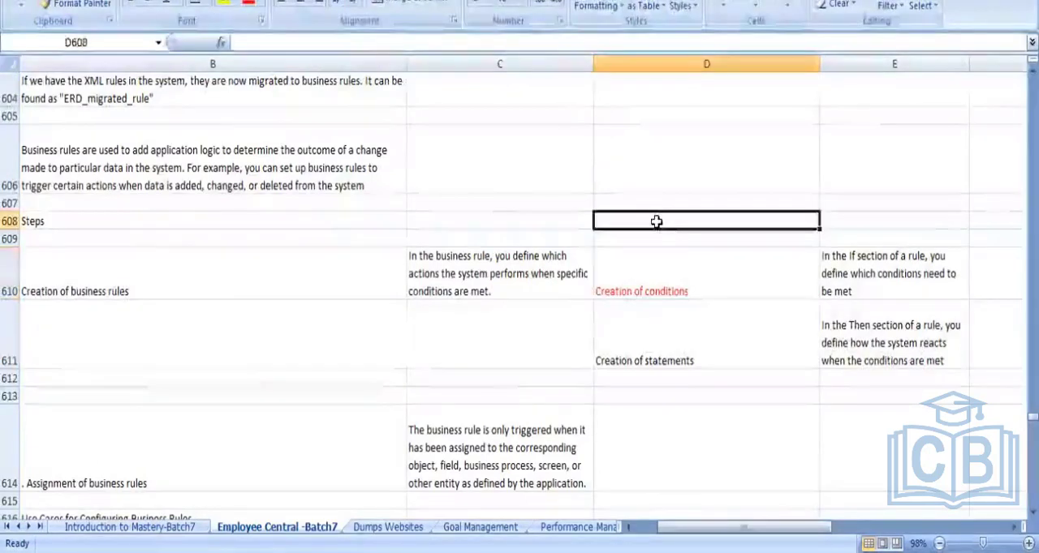
{"action": "type", "text": "IF"}
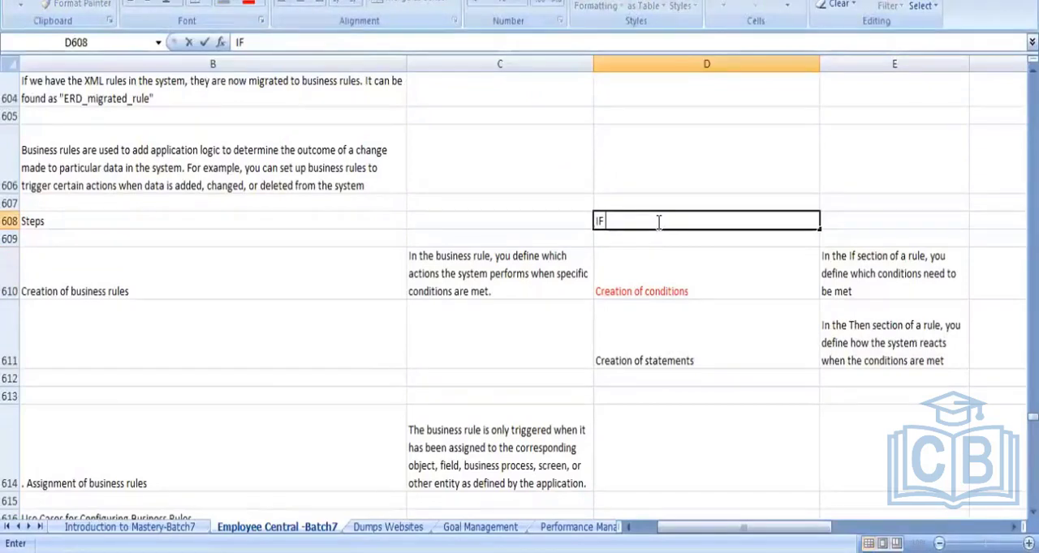
{"action": "type", "text": " - THEN - E"}
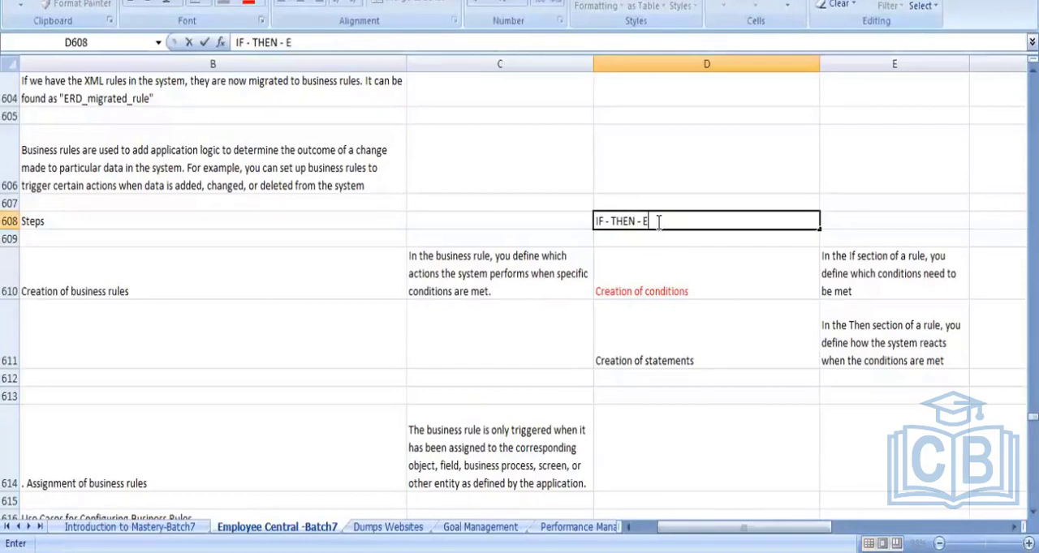
{"action": "type", "text": "LSE"}
{"action": "left_click", "coordinate": [718, 296]}
{"action": "left_click", "coordinate": [664, 227]}
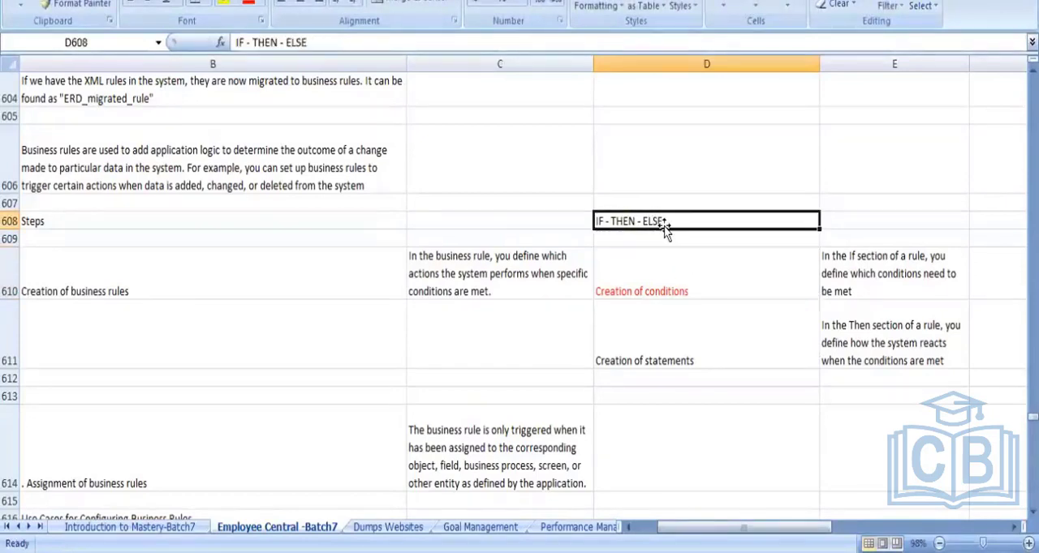
{"action": "key", "text": "ctrl+b"}
{"action": "left_click", "coordinate": [839, 191]}
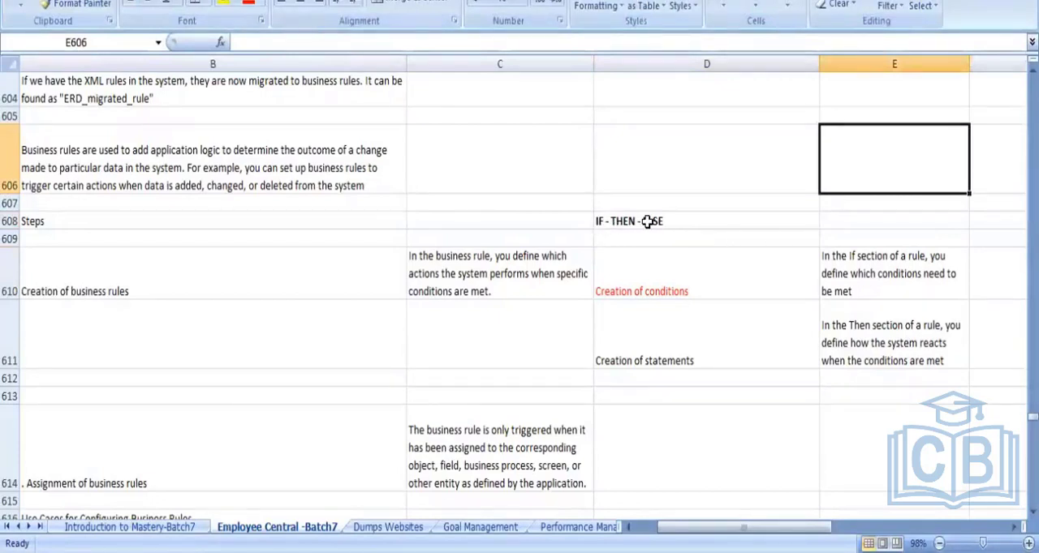
- Review the conditions entry and its If section explanation, and colour the "Creation of statements" text in D611 red
{"action": "left_click", "coordinate": [687, 287]}
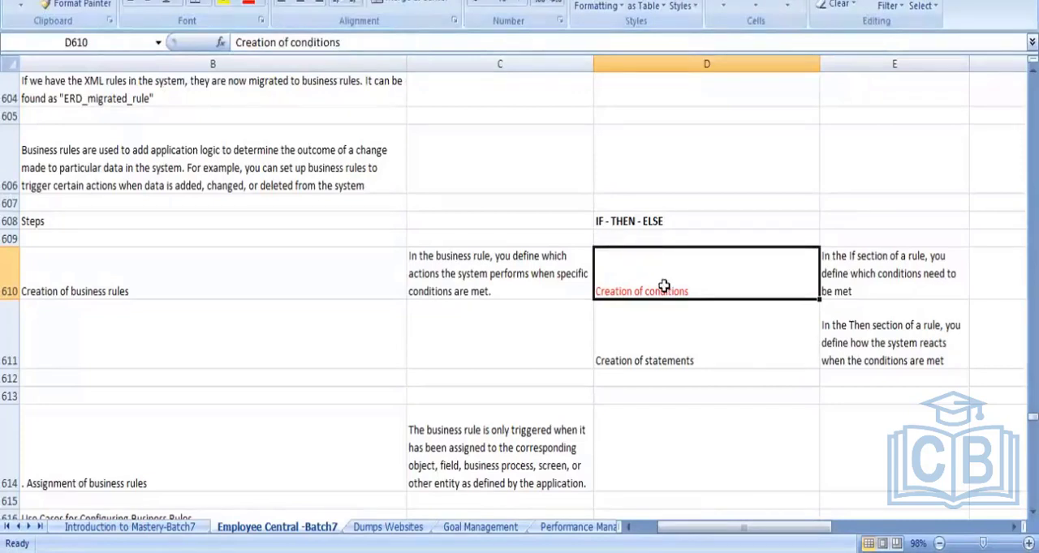
{"action": "left_click", "coordinate": [882, 271]}
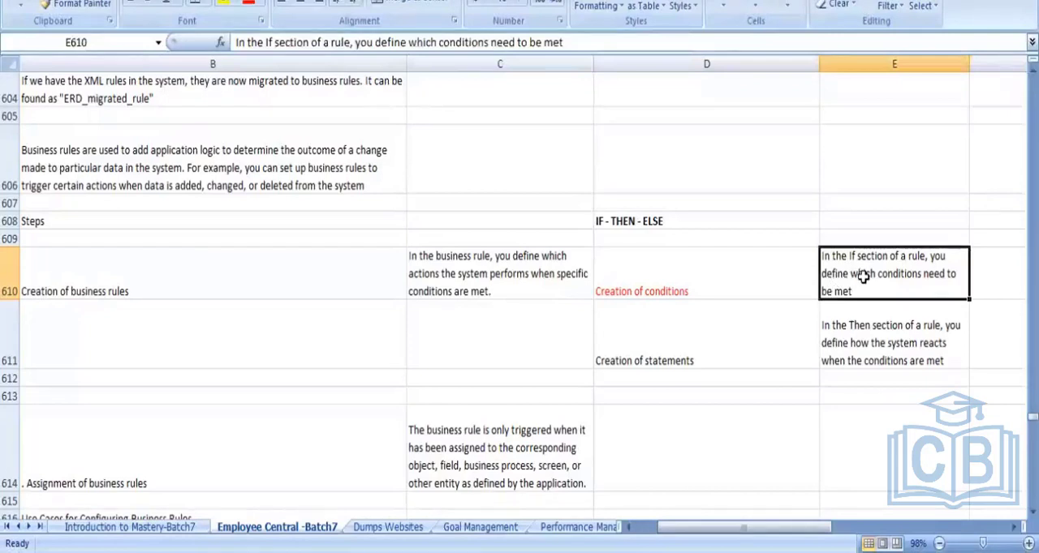
{"action": "left_click", "coordinate": [674, 363]}
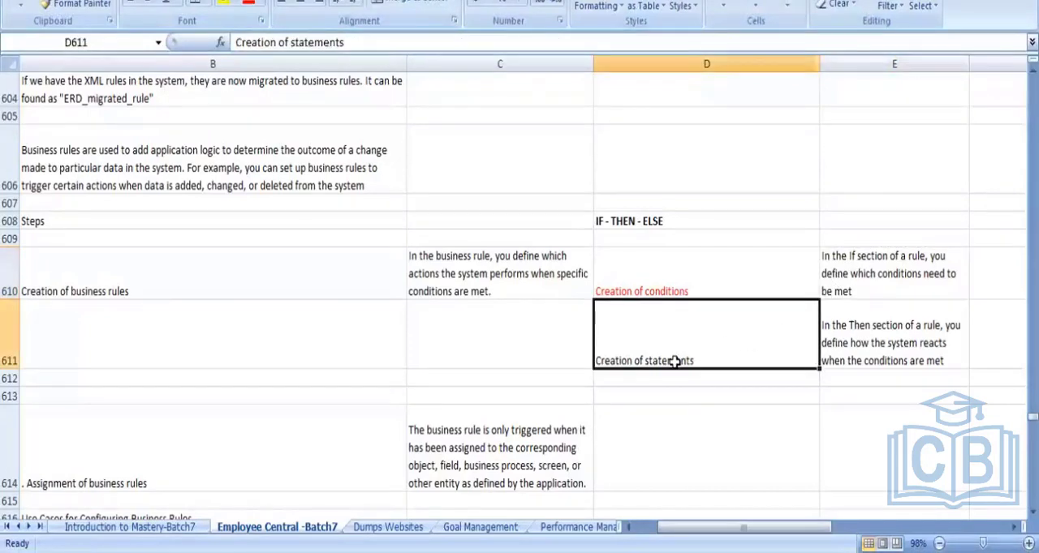
{"action": "left_click", "coordinate": [249, 3]}
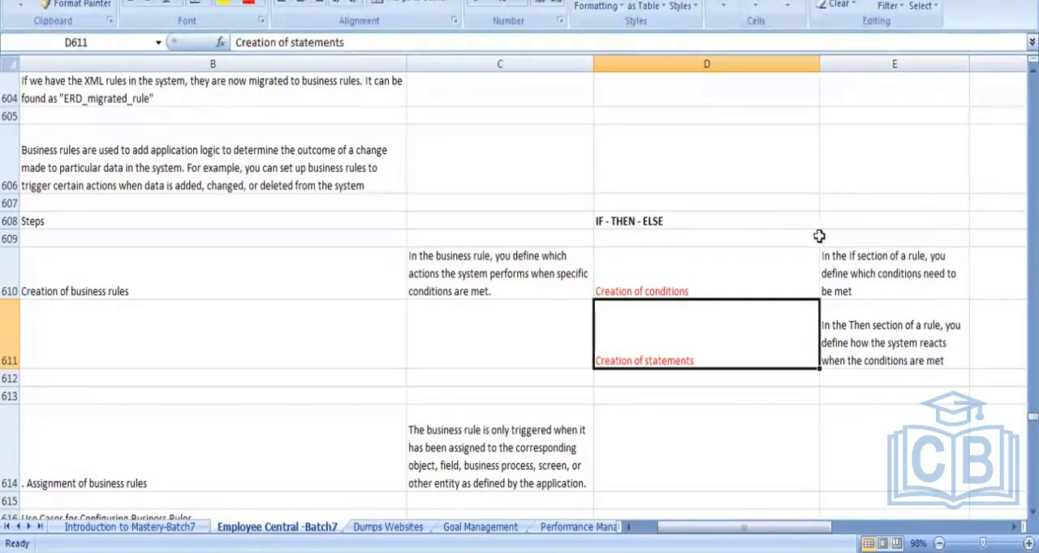
- Extend the bold text in cell D608 to read "IF - THEN - ELSE - ELSE IF"
{"action": "double_click", "coordinate": [742, 224]}
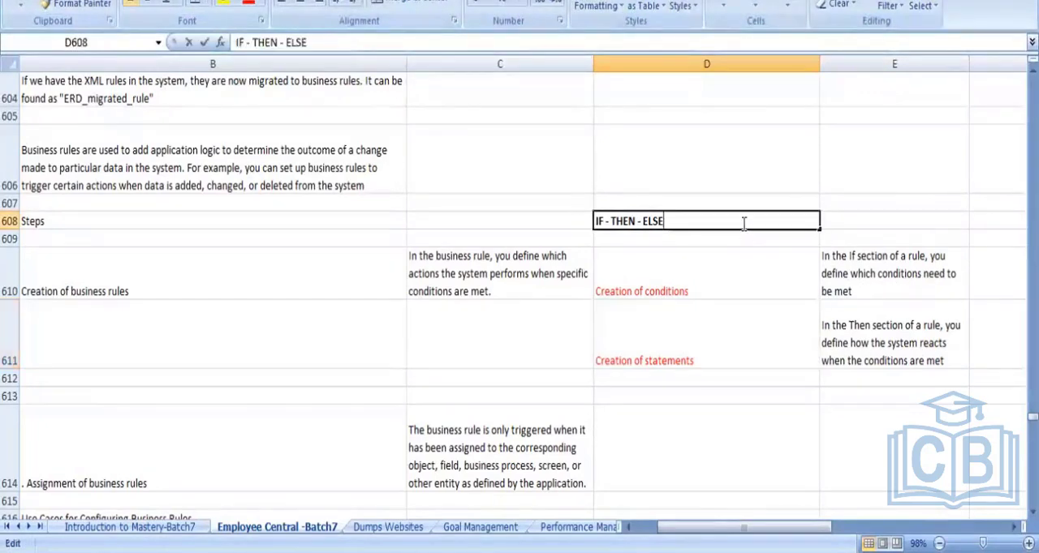
{"action": "type", "text": "- E"}
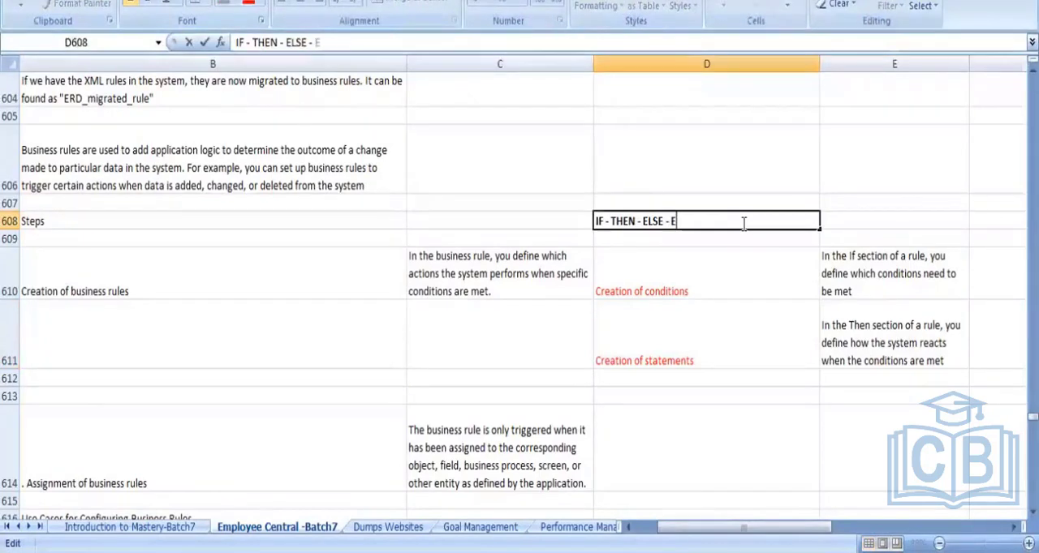
{"action": "type", "text": "LSE IF"}
{"action": "left_click", "coordinate": [747, 260]}
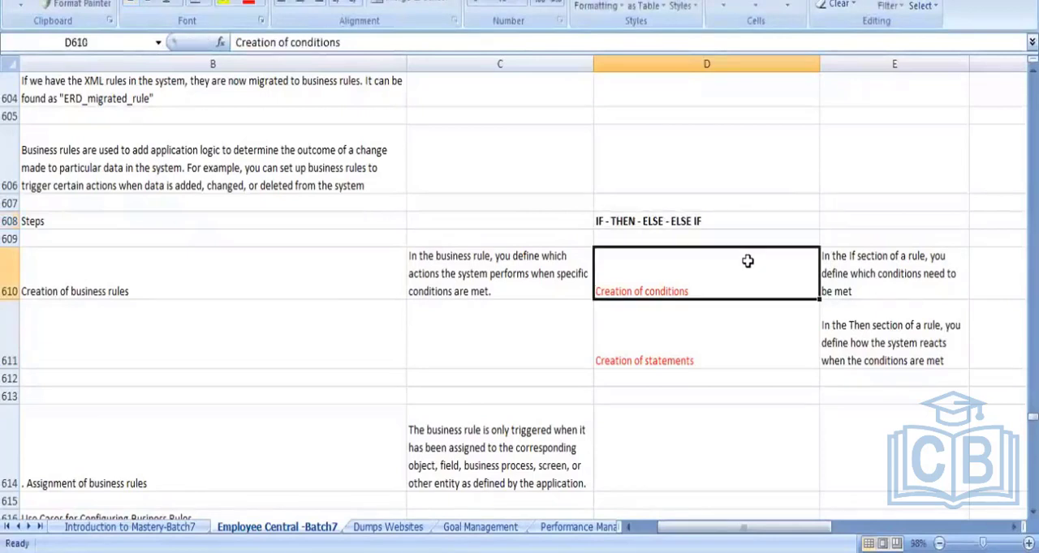
{"action": "left_click", "coordinate": [605, 223]}
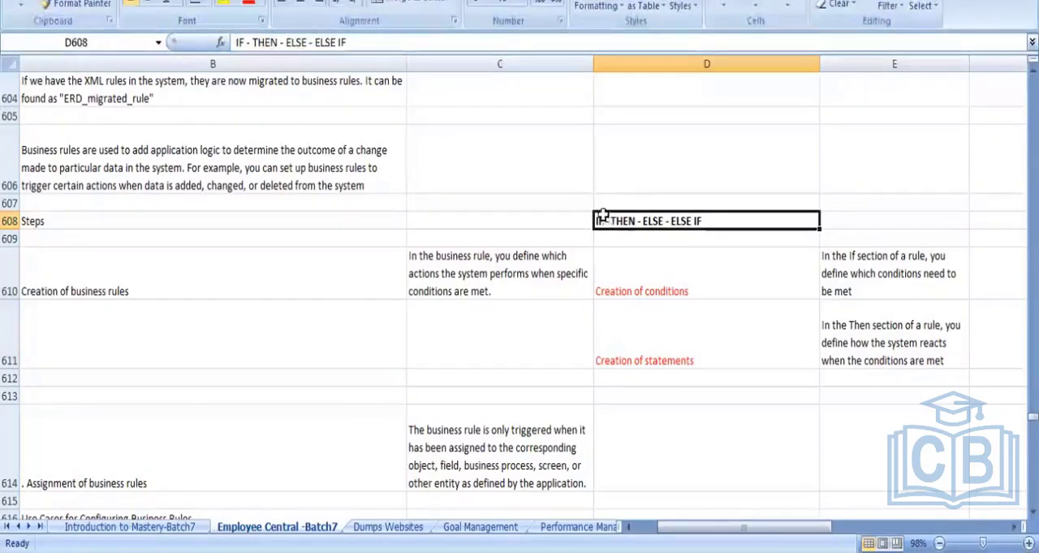
- Enter the note "IF - THEN - 1 BLOCK" in cell D606
{"action": "left_click", "coordinate": [631, 160]}
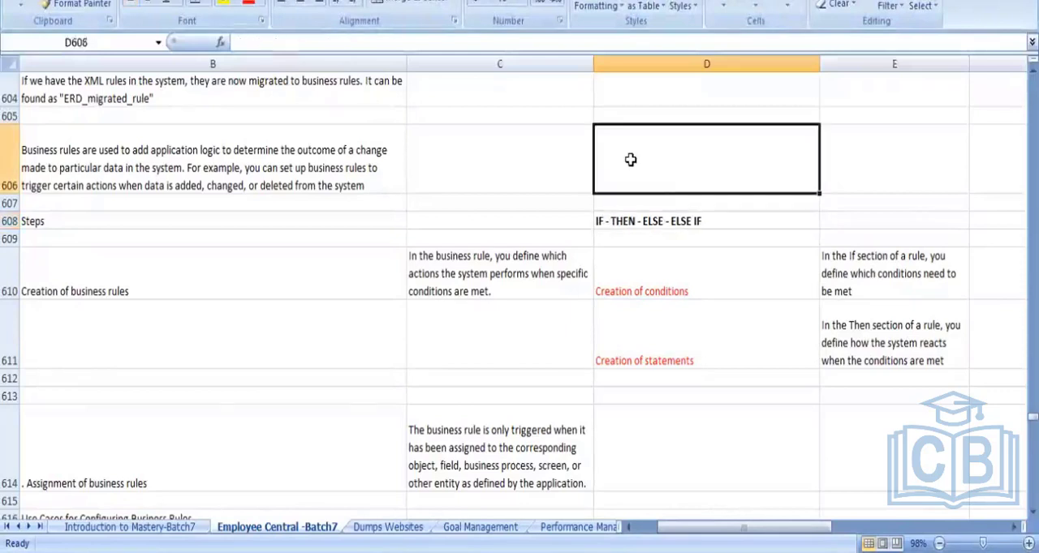
{"action": "type", "text": "IF -"}
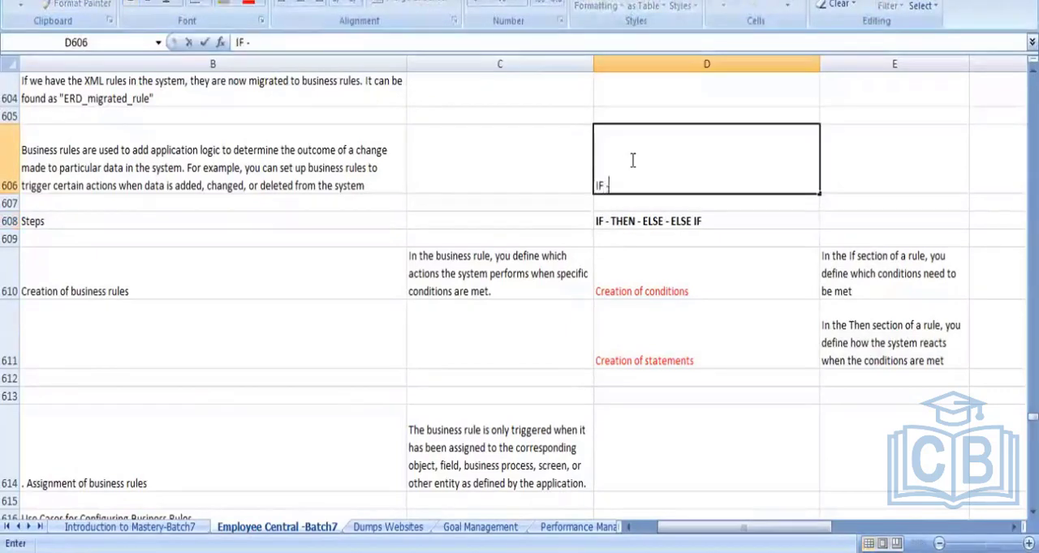
{"action": "type", "text": " THEN"}
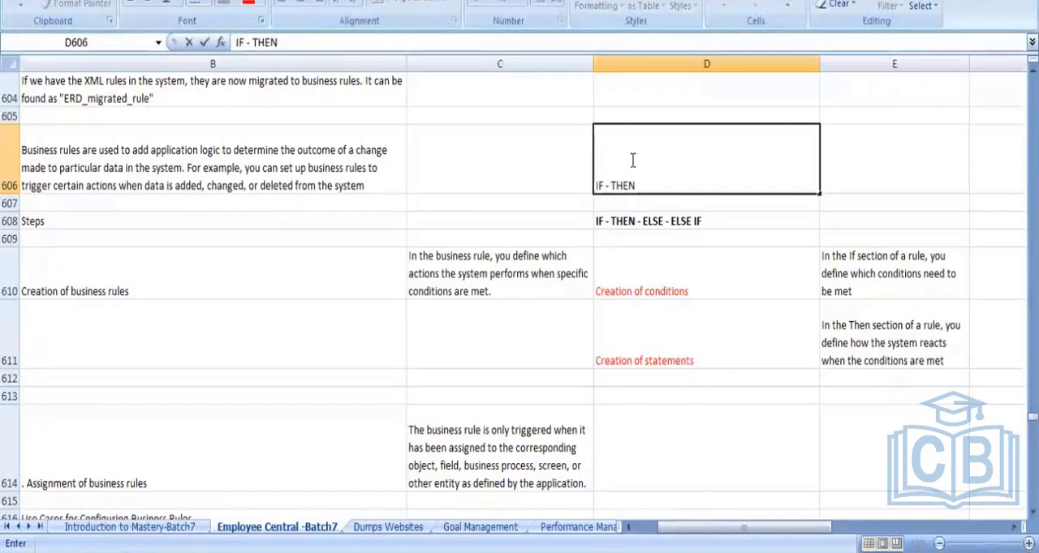
{"action": "type", "text": " - 1 BLOCK"}
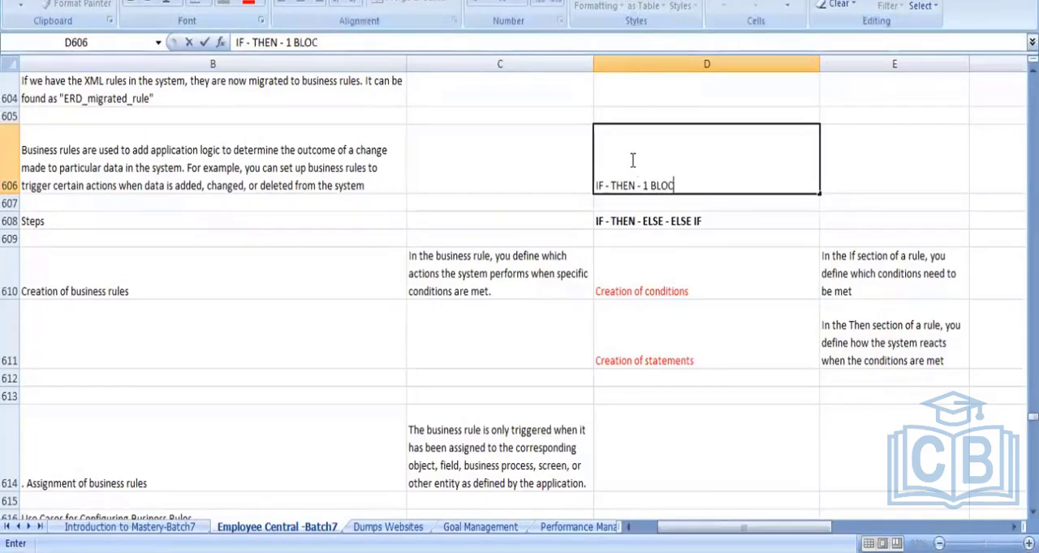
{"action": "left_click", "coordinate": [730, 221]}
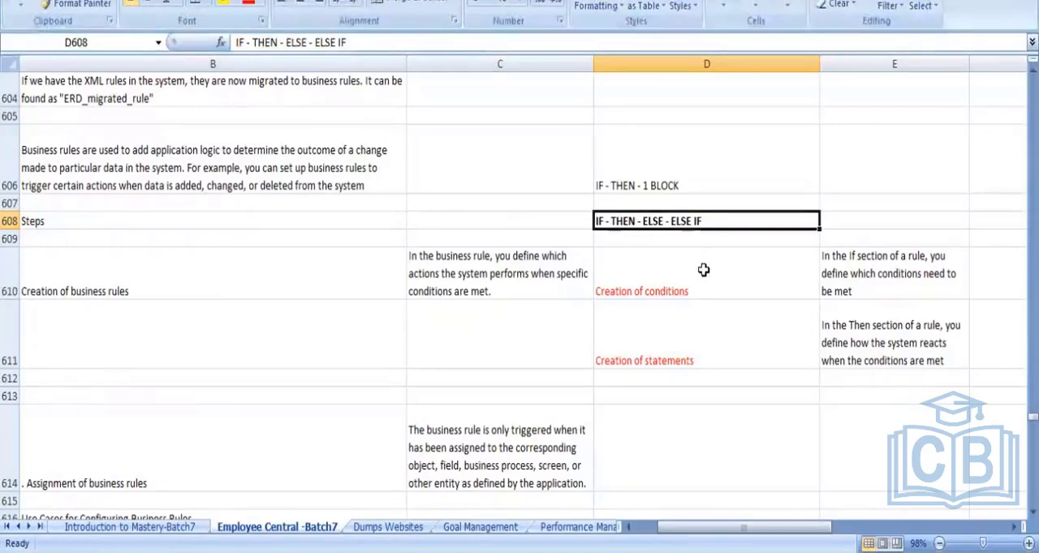
- Enter the note "AND - OR" in cell E606, beside the IF - THEN block note
{"action": "left_click", "coordinate": [329, 293]}
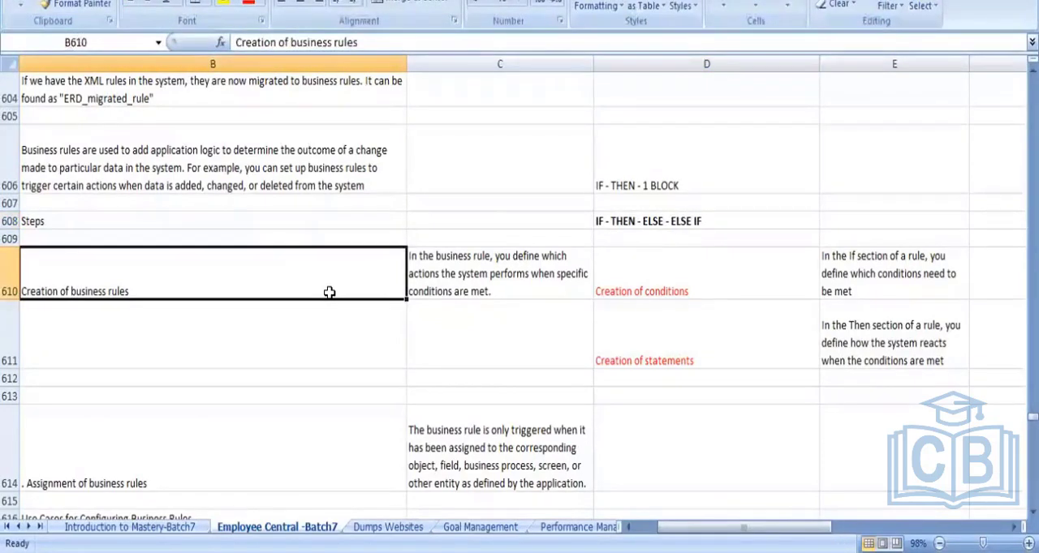
{"action": "left_click", "coordinate": [664, 284]}
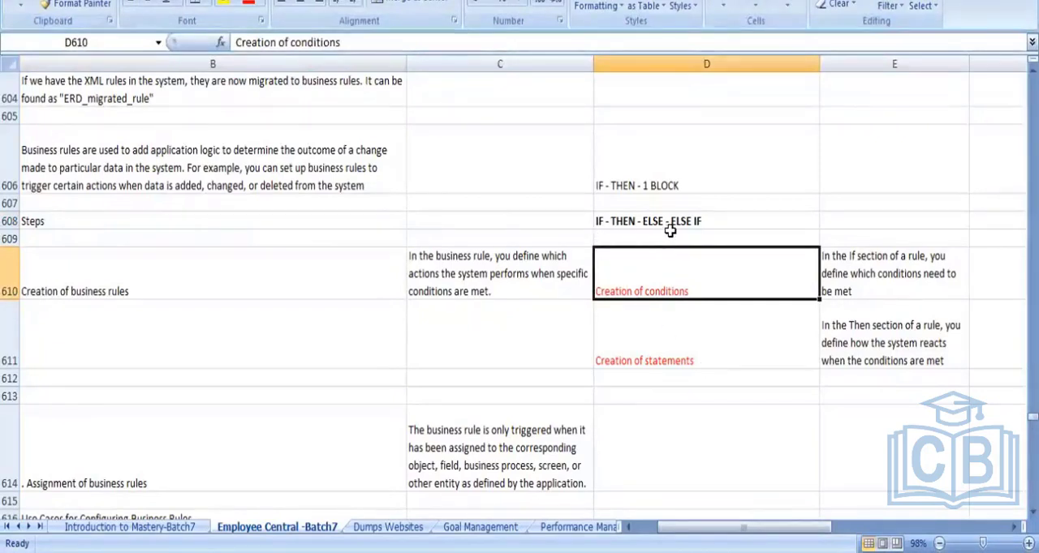
{"action": "left_click", "coordinate": [838, 179]}
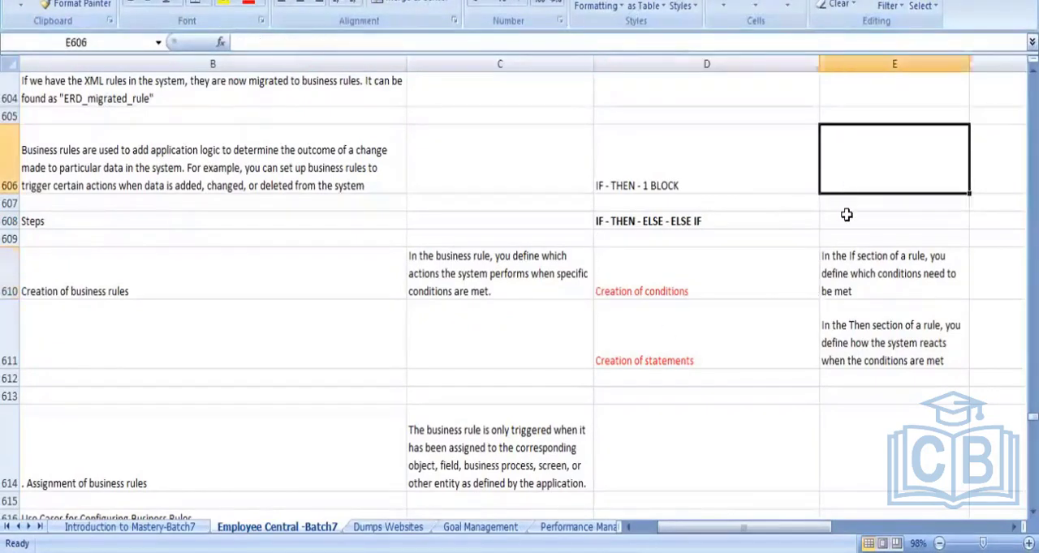
{"action": "type", "text": "AND "}
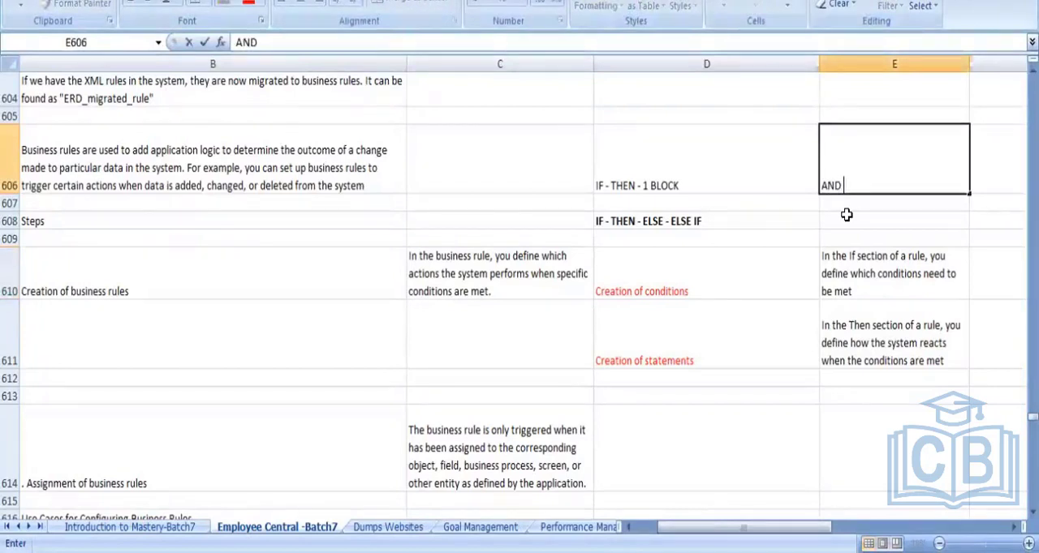
{"action": "type", "text": "- OR"}
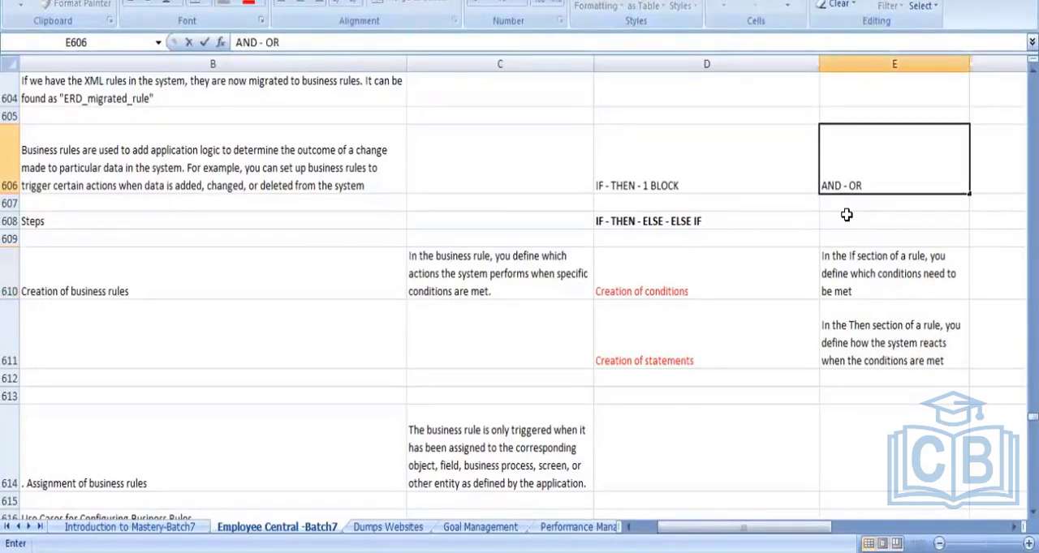
{"action": "left_click", "coordinate": [759, 253]}
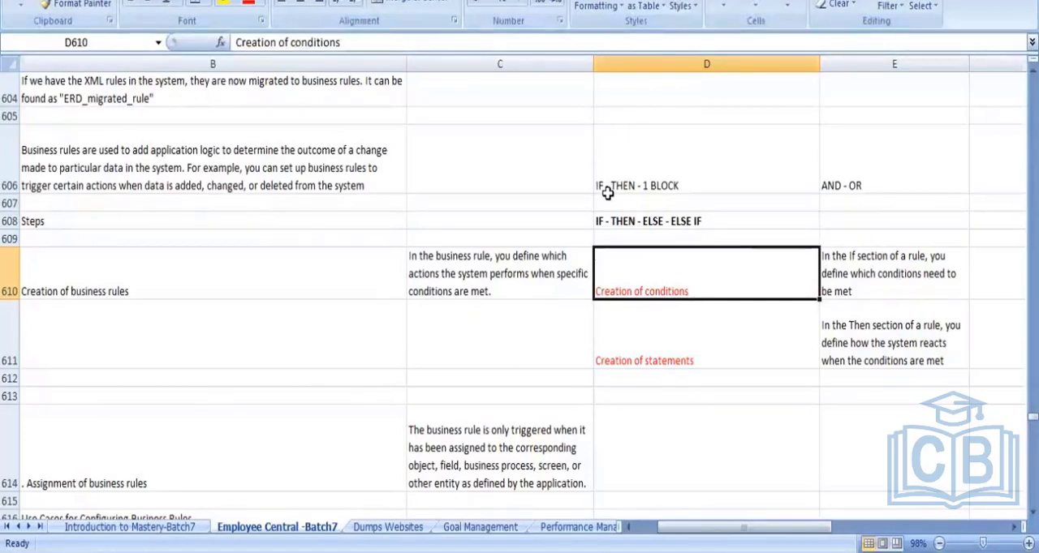
- Review the AND - OR note, the creation of business rules entry, and the assignment of business rules entry with its explanation in C614
{"action": "left_click", "coordinate": [868, 185]}
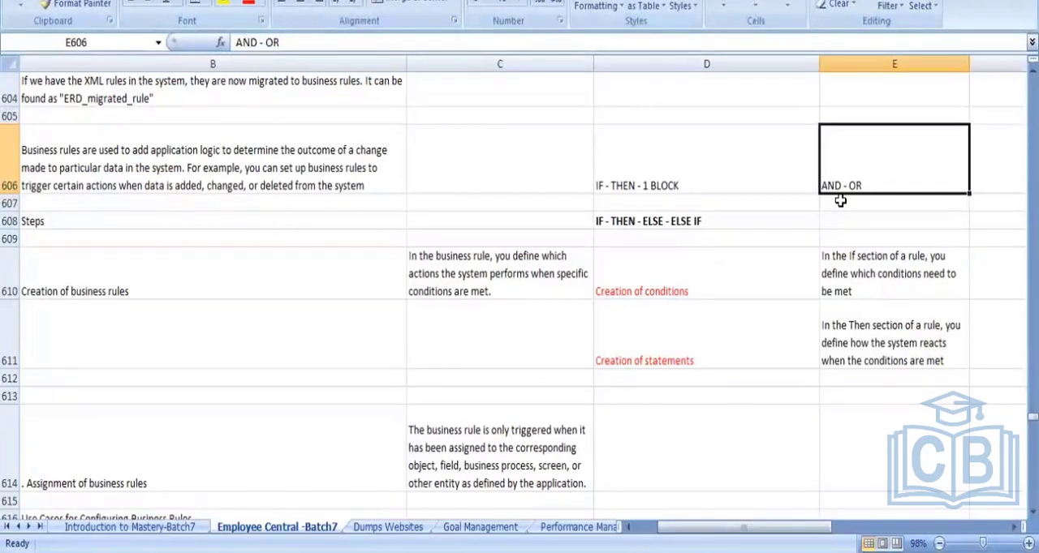
{"action": "key", "text": "Left"}
{"action": "key", "text": "Left"}
{"action": "key", "text": "Down"}
{"action": "key", "text": "Down"}
{"action": "key", "text": "Down"}
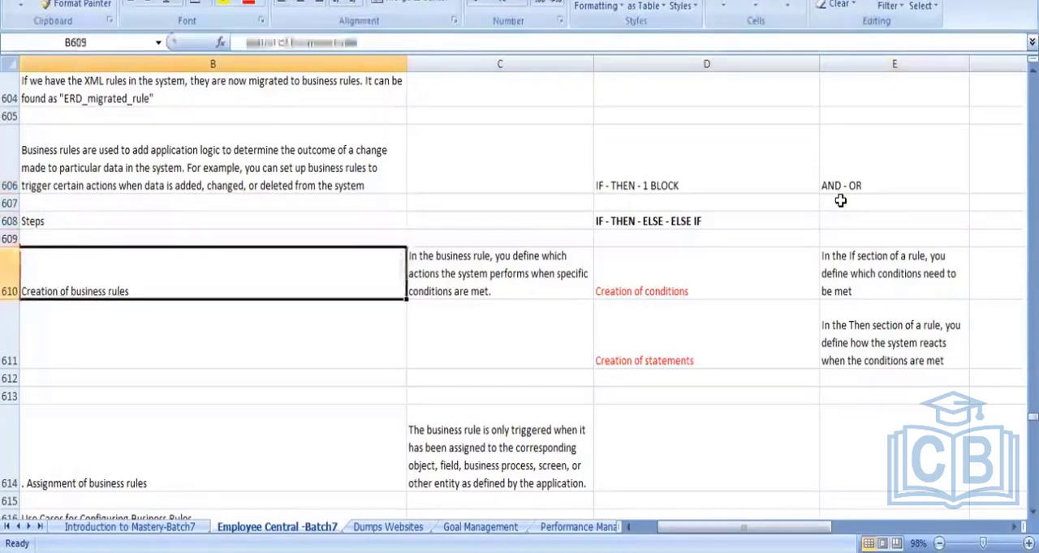
{"action": "key", "text": "Down"}
{"action": "key", "text": "Down"}
{"action": "key", "text": "Down"}
{"action": "key", "text": "Down"}
{"action": "key", "text": "Down"}
{"action": "key", "text": "Down"}
{"action": "key", "text": "Down"}
{"action": "key", "text": "Up"}
{"action": "key", "text": "Up"}
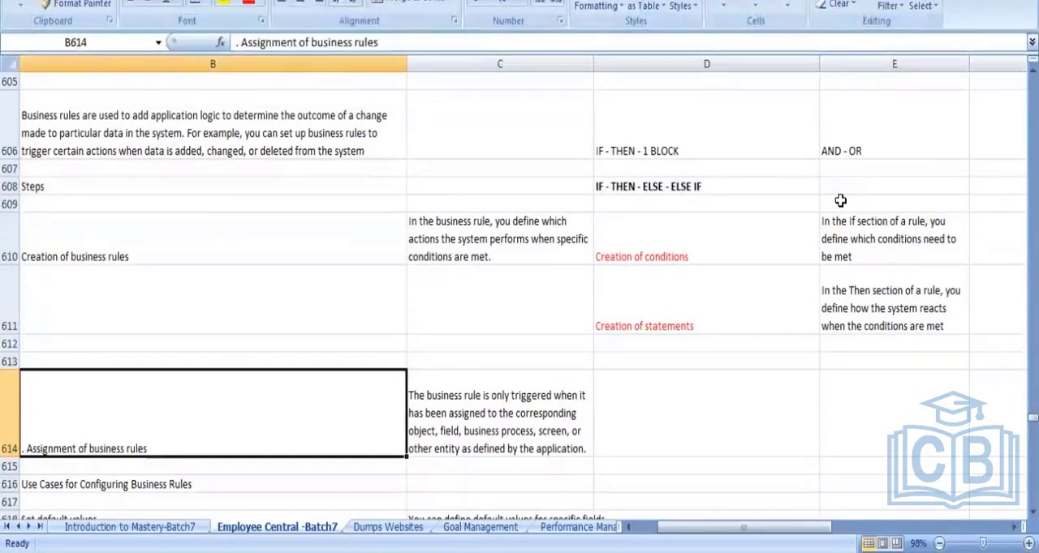
{"action": "key", "text": "Right"}
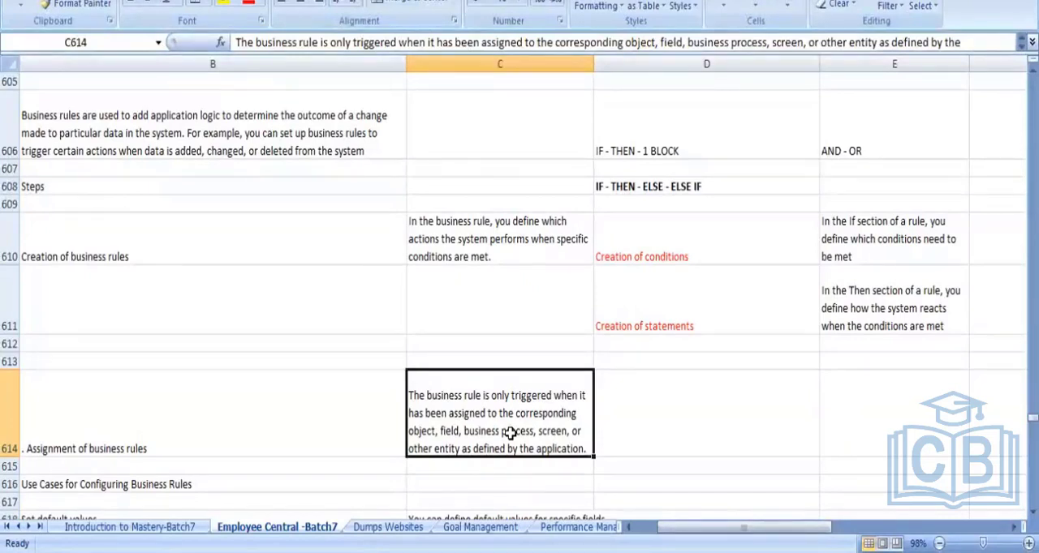
{"action": "left_click", "coordinate": [211, 259]}
{"action": "left_click", "coordinate": [186, 424]}
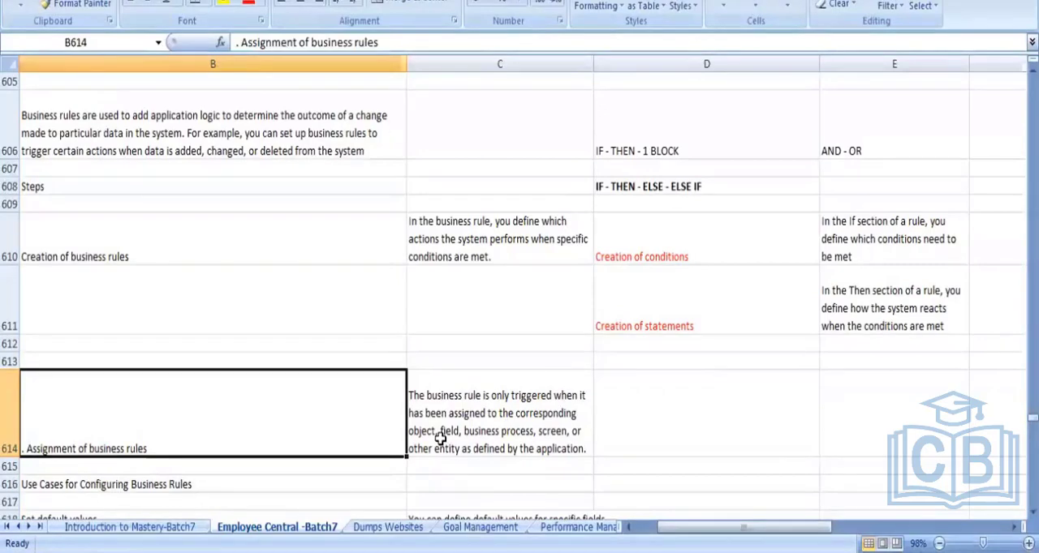
- Make the "Use Cases for Configuring Business Rules" heading in cell B616 bold
{"action": "key", "text": "Down"}
{"action": "key", "text": "Down"}
{"action": "key", "text": "Down"}
{"action": "key", "text": "Down"}
{"action": "key", "text": "Left"}
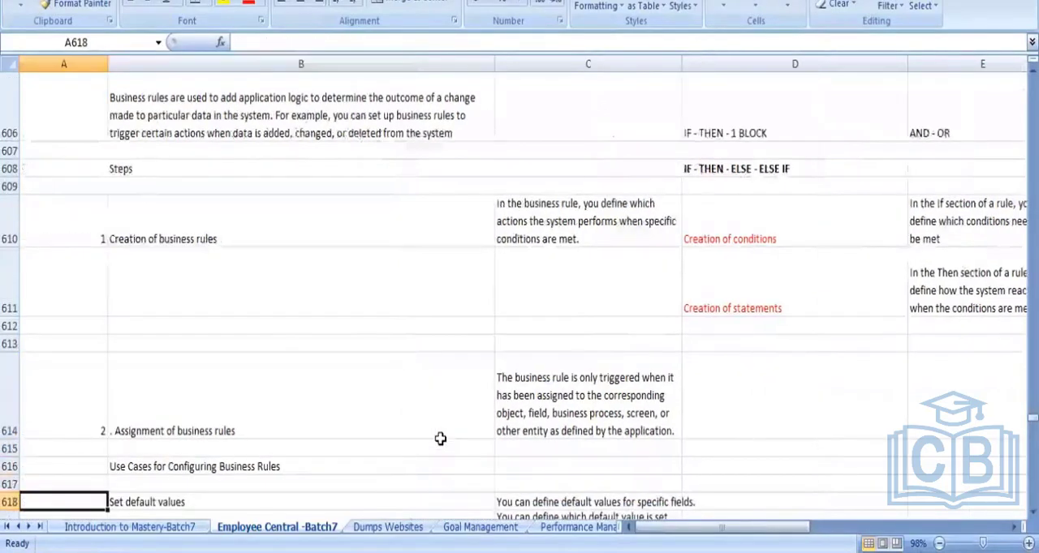
{"action": "key", "text": "Down"}
{"action": "key", "text": "Down"}
{"action": "key", "text": "Up"}
{"action": "key", "text": "Up"}
{"action": "key", "text": "Up"}
{"action": "key", "text": "Up"}
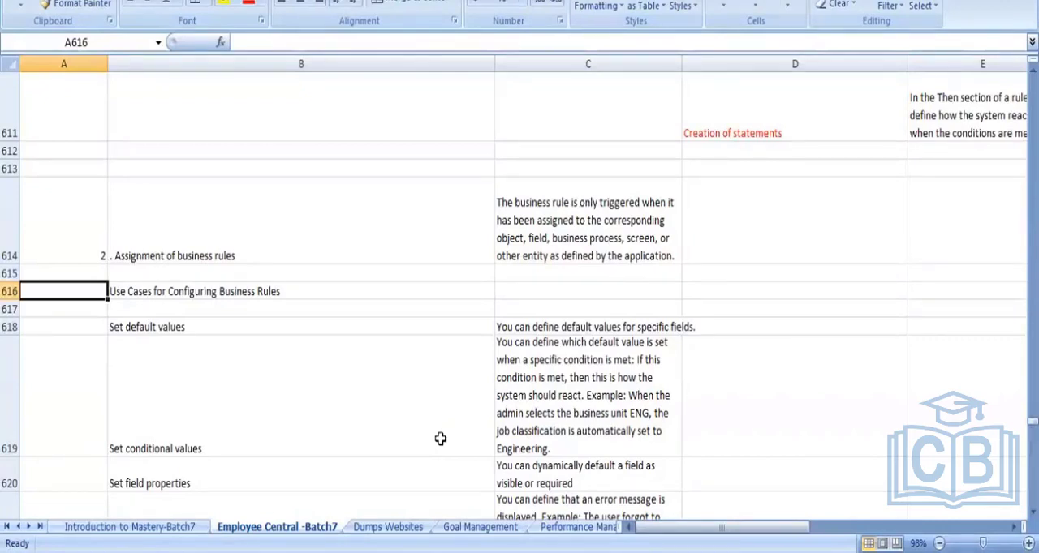
{"action": "key", "text": "Right"}
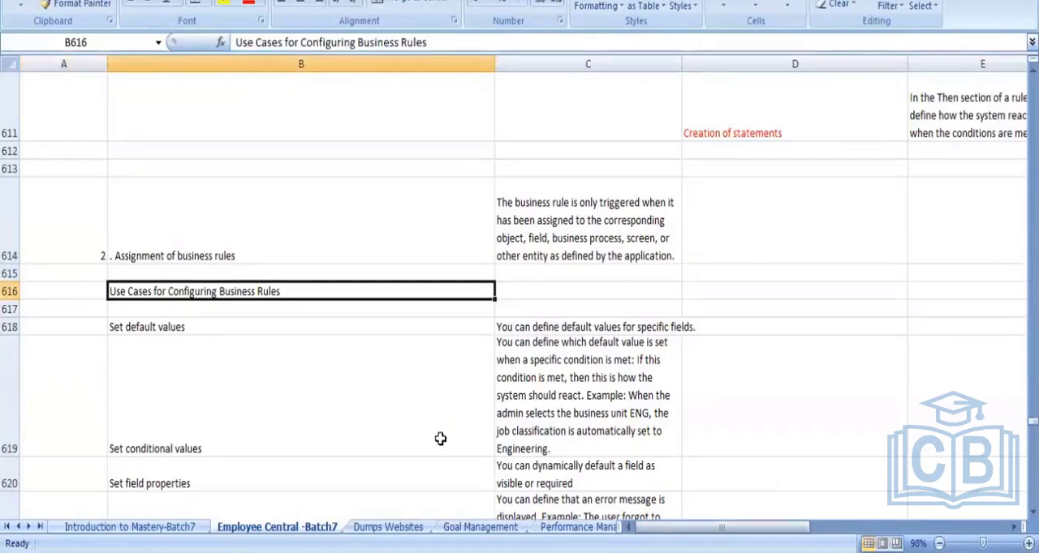
{"action": "key", "text": "ctrl+b"}
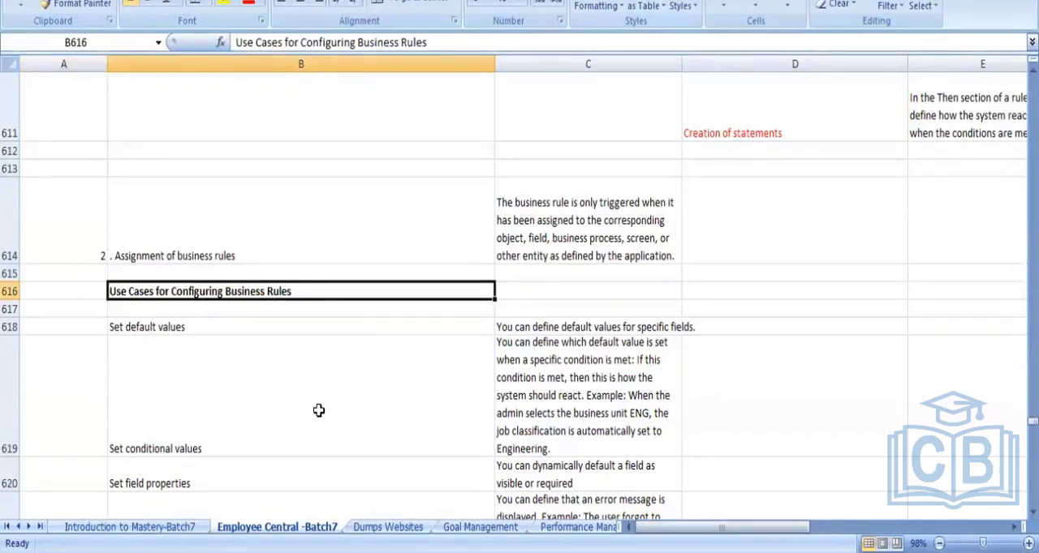
- Number the "Set default values" use case as 1 in cell A618
{"action": "left_click", "coordinate": [212, 325]}
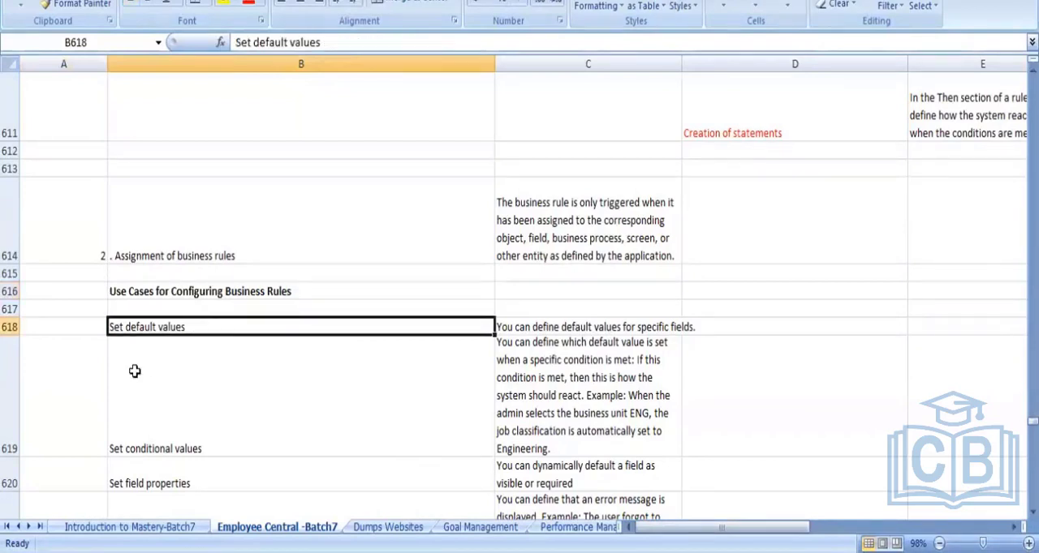
{"action": "left_click", "coordinate": [93, 329]}
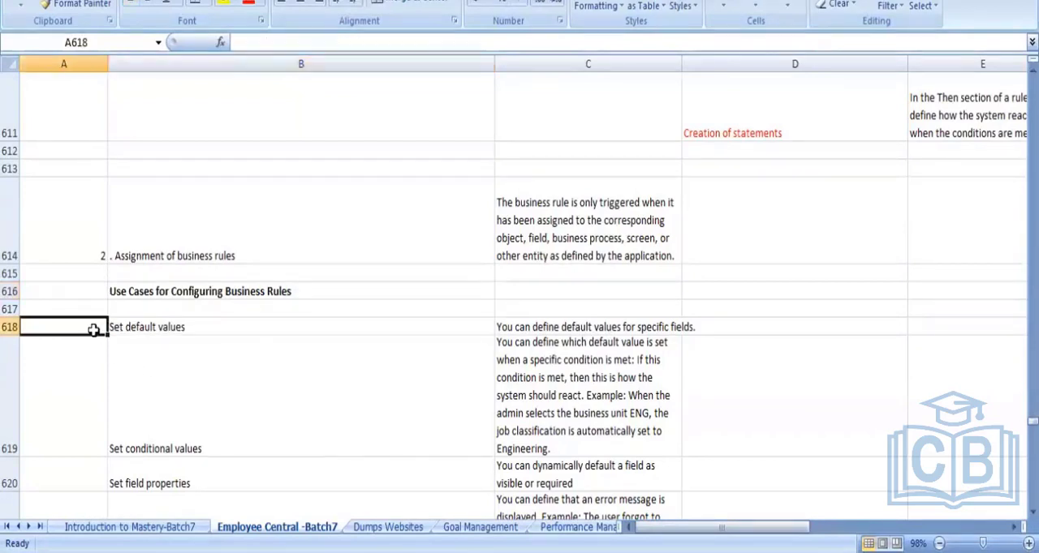
{"action": "type", "text": "1"}
{"action": "key", "text": "Tab"}
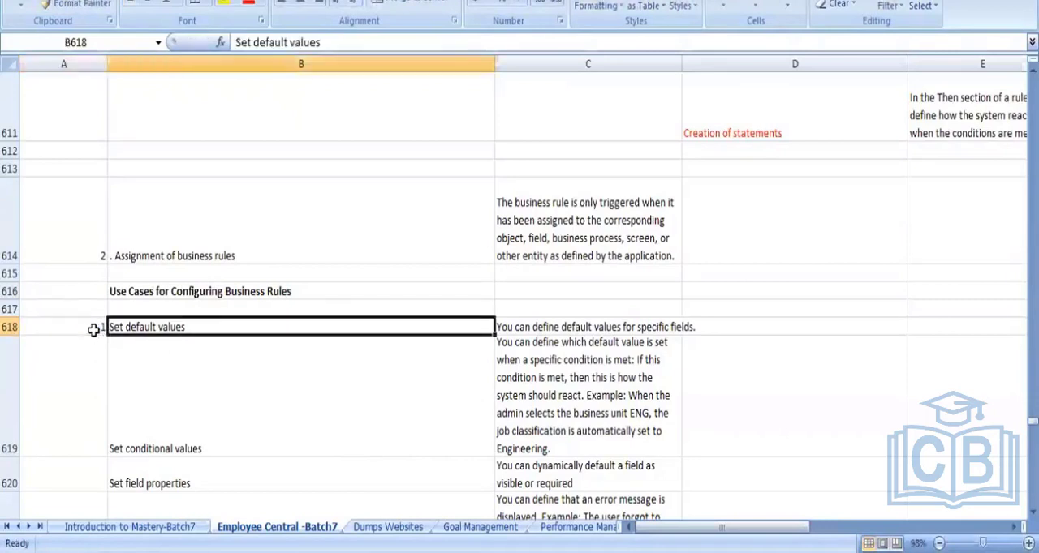
- Widen column C so the default values explanation in C618 fits its cell, and review that use case
{"action": "key", "text": "Tab"}
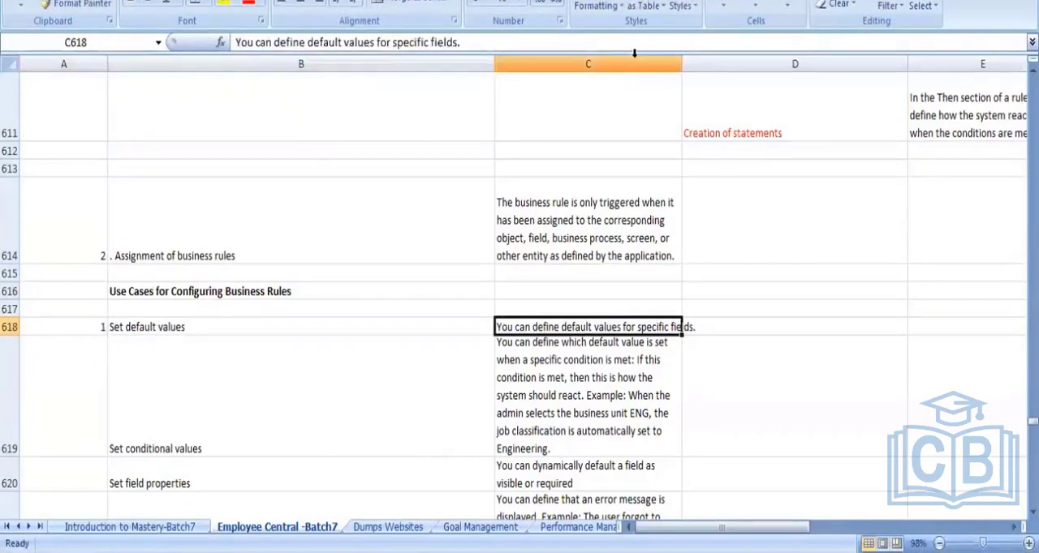
{"action": "double_click", "coordinate": [683, 63]}
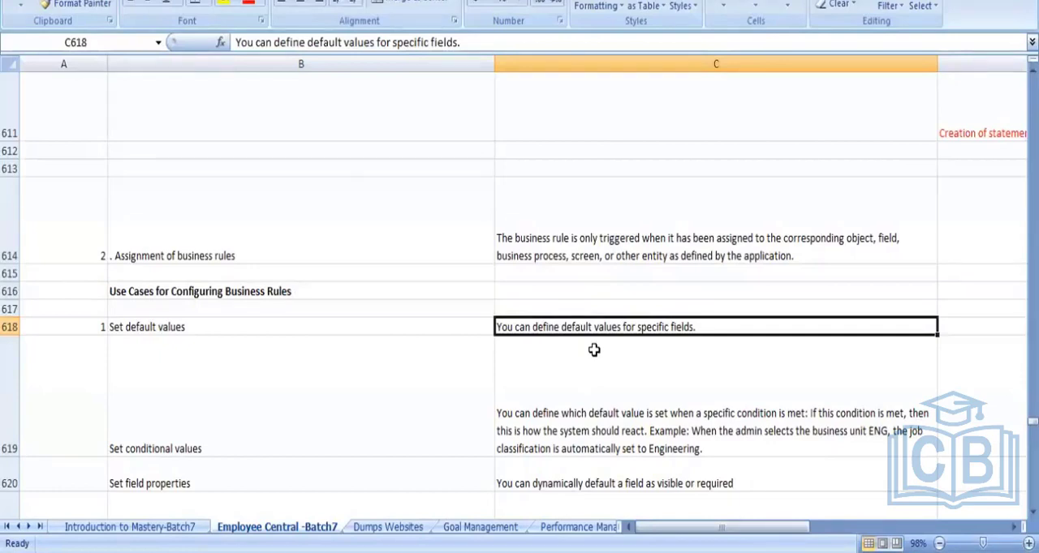
{"action": "left_click", "coordinate": [215, 326]}
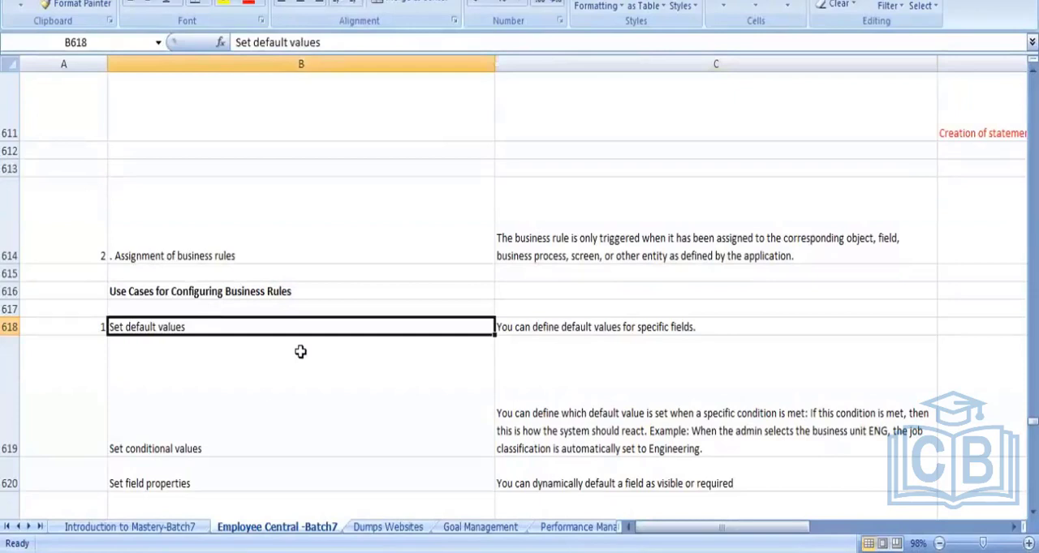
{"action": "left_click", "coordinate": [572, 326]}
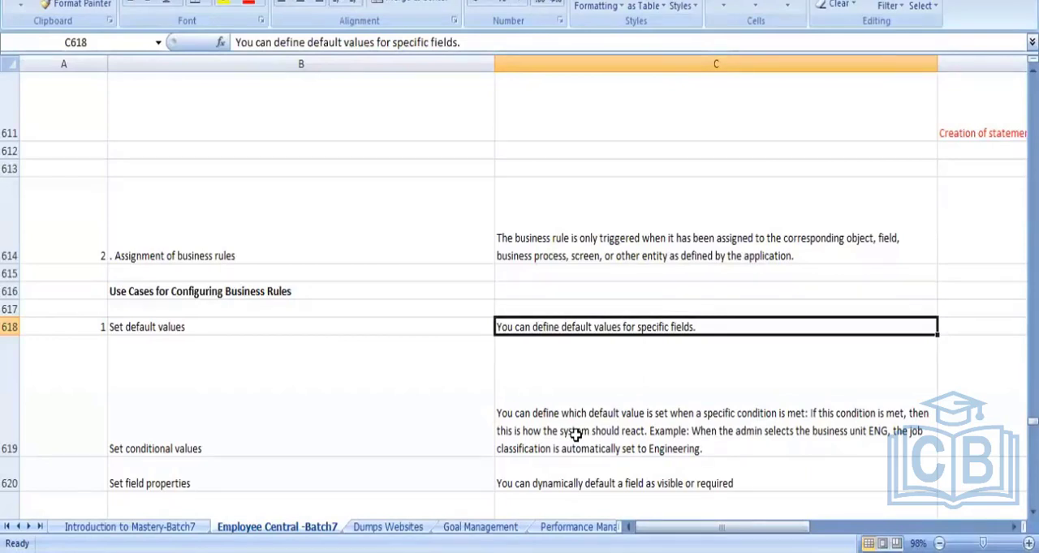
{"action": "key", "text": "Left"}
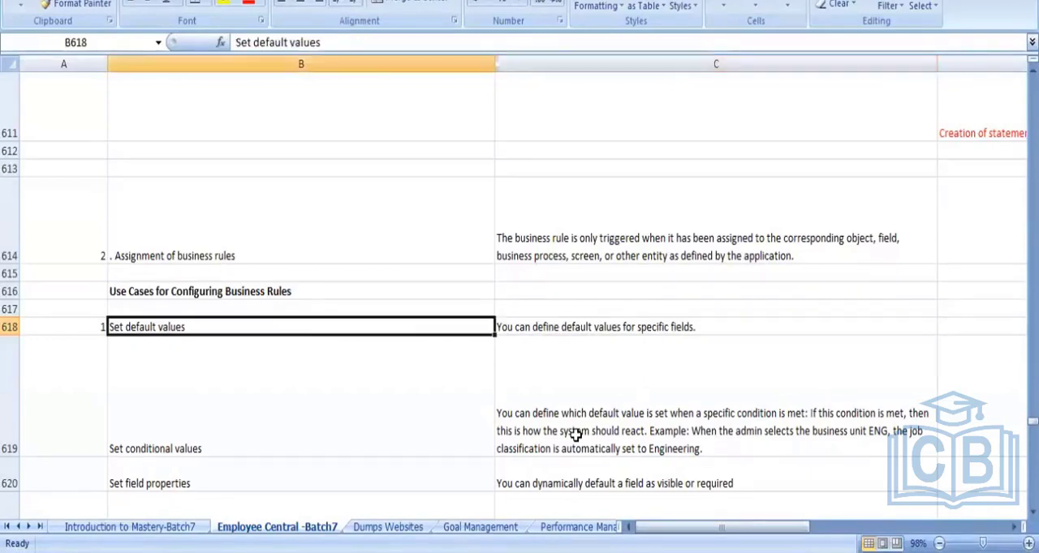
- Review the "Set conditional values" and "Set field properties" use cases in rows 619 and 620 with their explanations
{"action": "key", "text": "Down"}
{"action": "key", "text": "Down"}
{"action": "key", "text": "Up"}
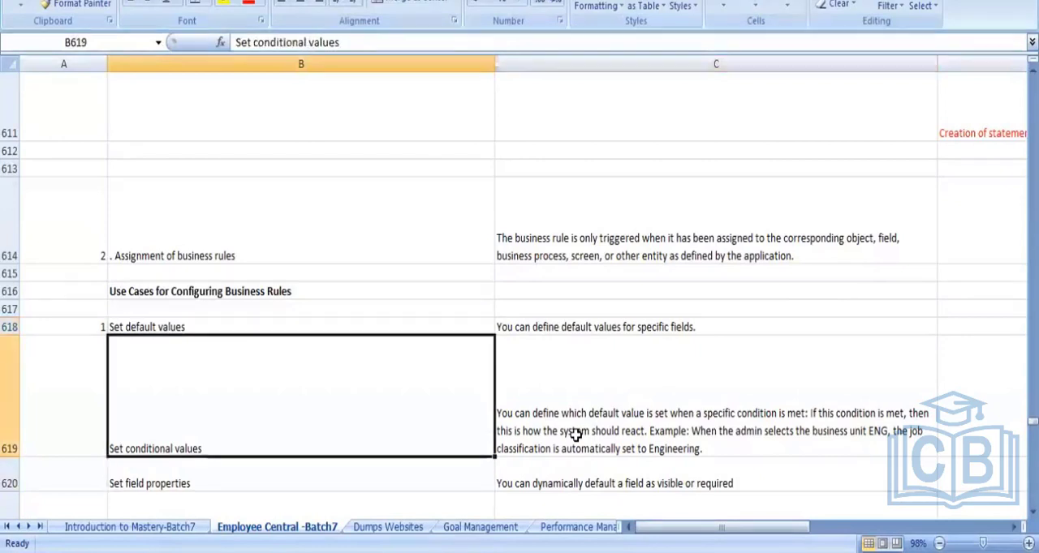
{"action": "key", "text": "Right"}
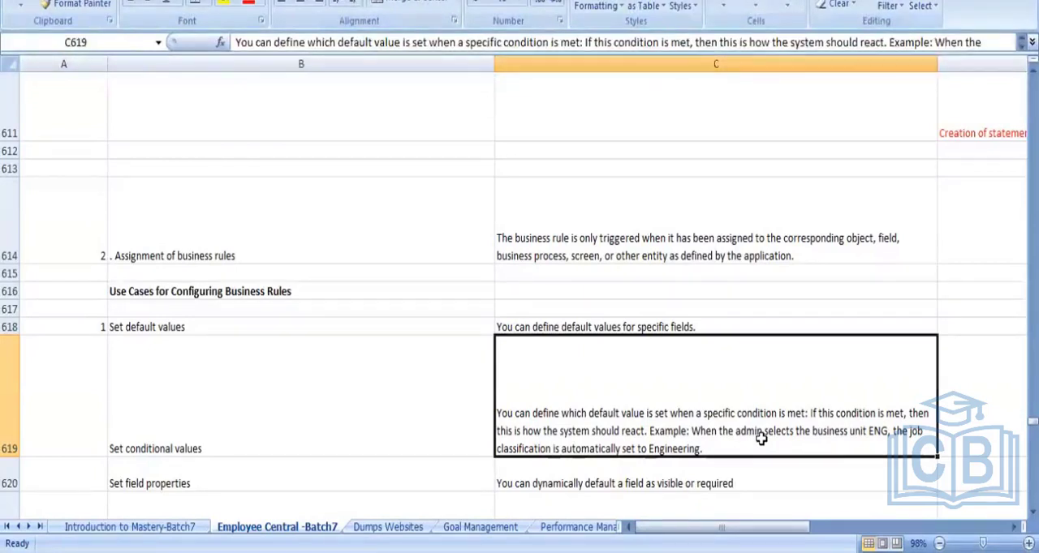
{"action": "key", "text": "Down"}
{"action": "key", "text": "Down"}
{"action": "key", "text": "Down"}
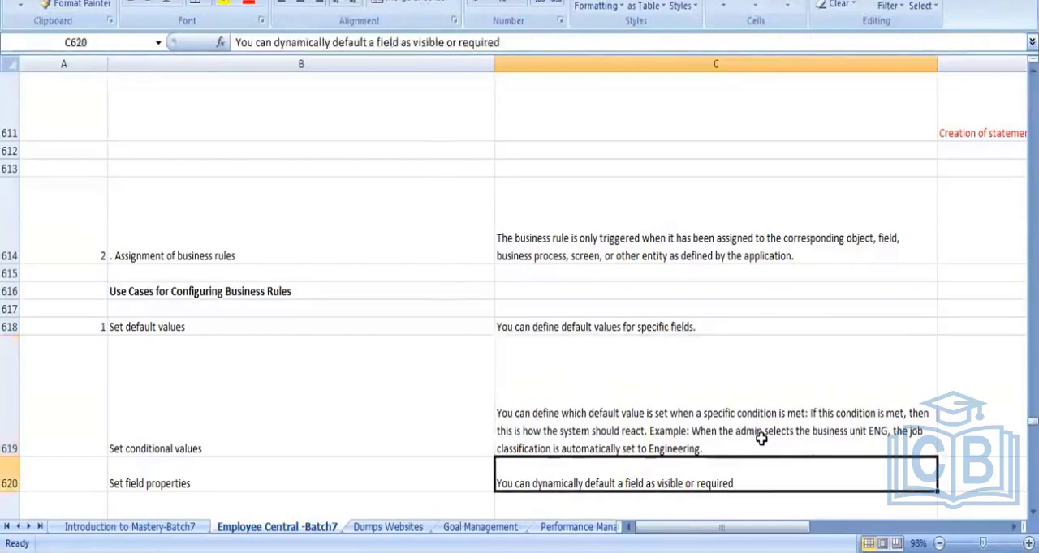
{"action": "key", "text": "Up"}
{"action": "key", "text": "Up"}
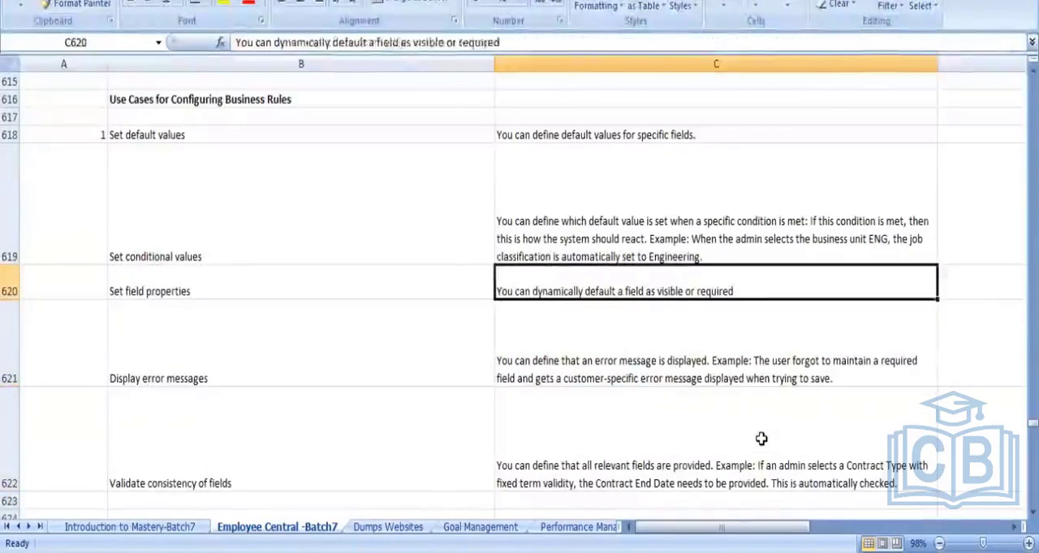
{"action": "key", "text": "Up"}
{"action": "key", "text": "Down"}
{"action": "key", "text": "Left"}
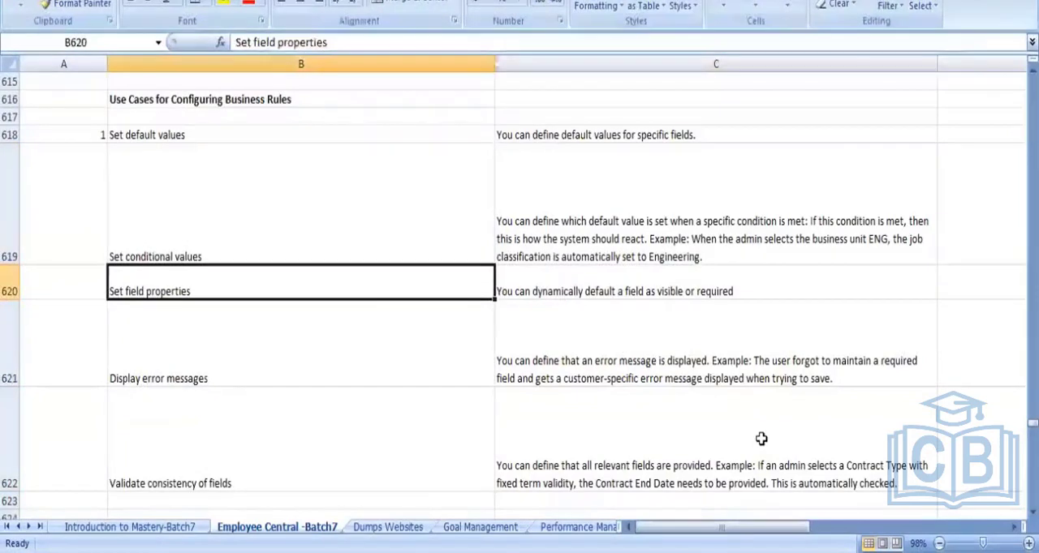
- Number the "Set conditional values" use case 2 in A619 and "Set field properties" 3 in A620
{"action": "key", "text": "Up"}
{"action": "key", "text": "Left"}
{"action": "type", "text": "2"}
{"action": "key", "text": "Return"}
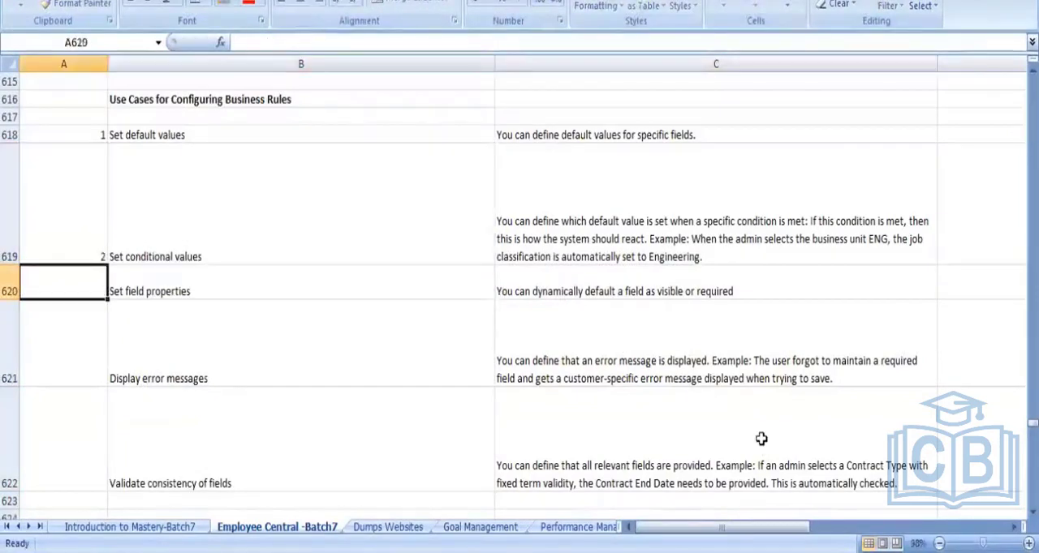
{"action": "type", "text": "3"}
{"action": "key", "text": "Right"}
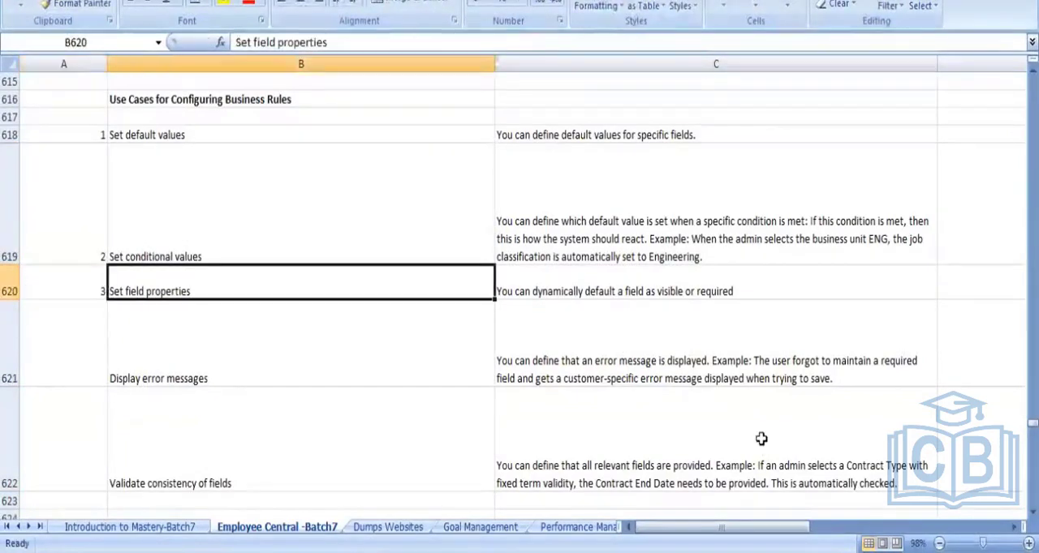
- Review the field properties explanation and number the "Display error messages" use case 4 in cell A621
{"action": "key", "text": "Right"}
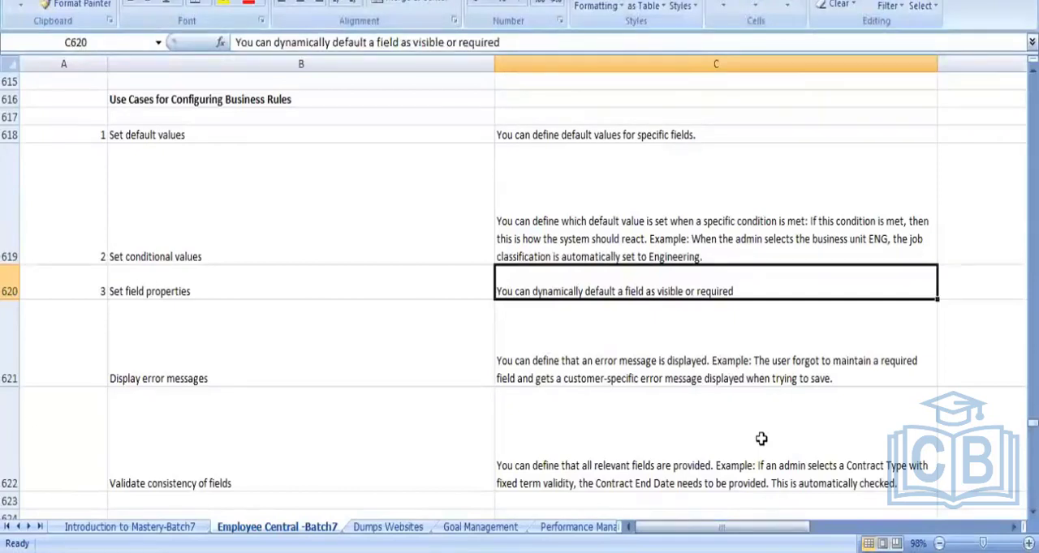
{"action": "key", "text": "Left"}
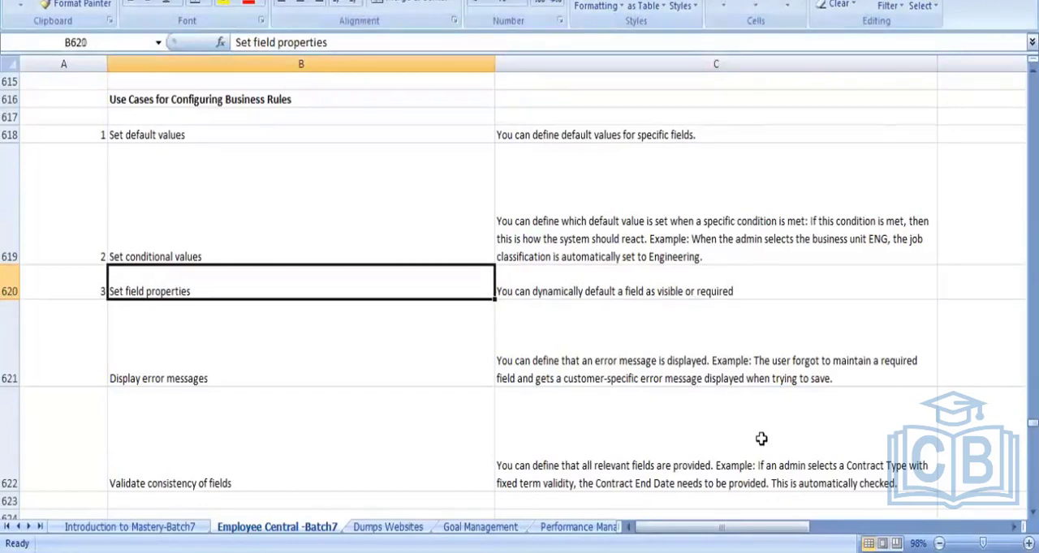
{"action": "key", "text": "Down"}
{"action": "key", "text": "Left"}
{"action": "type", "text": "4"}
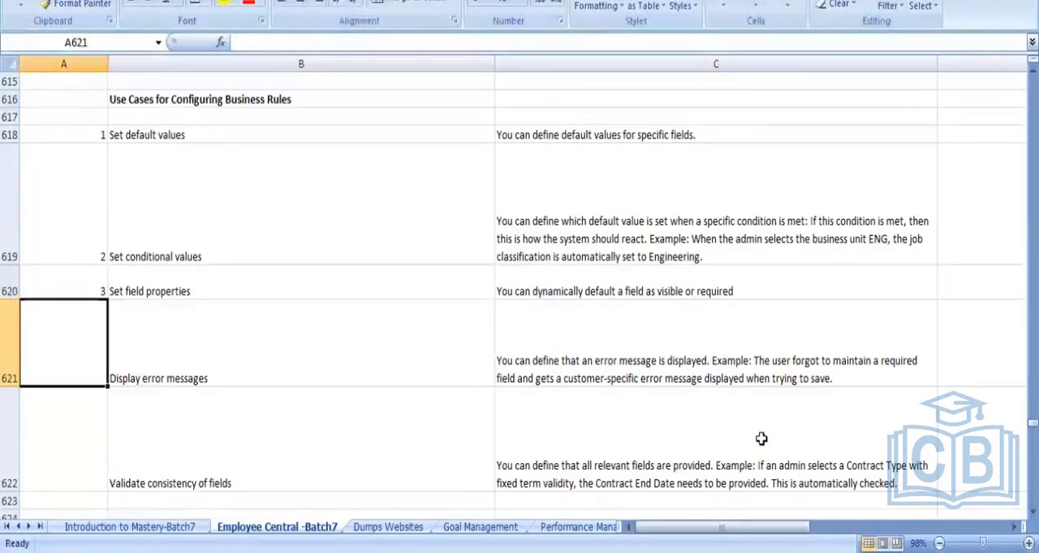
{"action": "key", "text": "Right"}
{"action": "key", "text": "Right"}
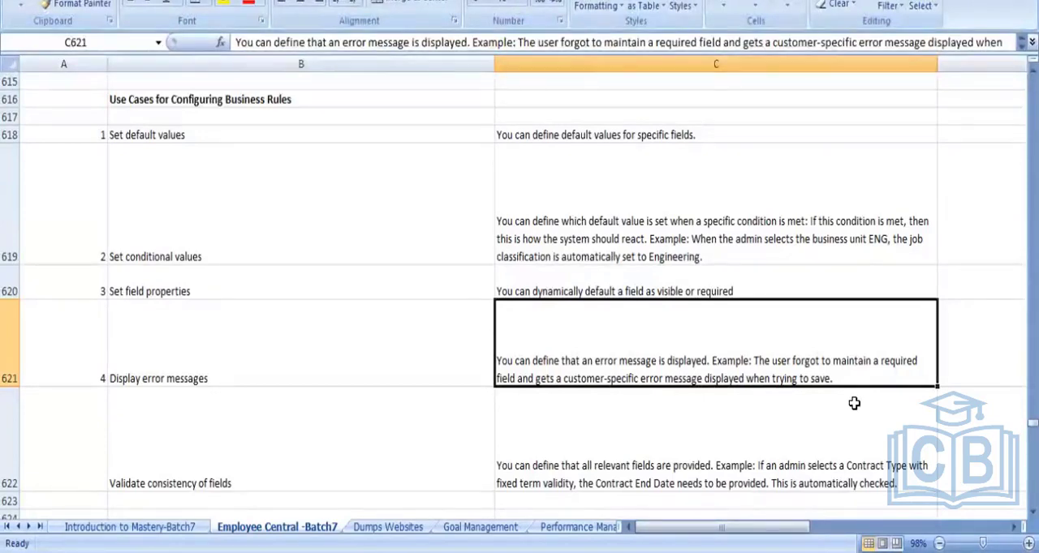
- Number the "Validate consistency of fields" use case 5 in cell A622
{"action": "key", "text": "Left"}
{"action": "key", "text": "Down"}
{"action": "key", "text": "Left"}
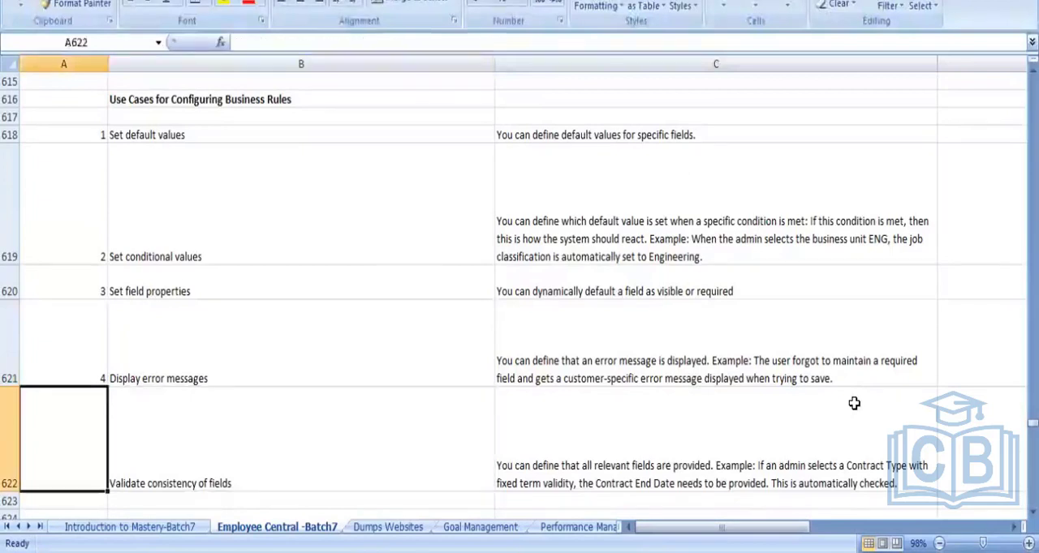
{"action": "type", "text": "5"}
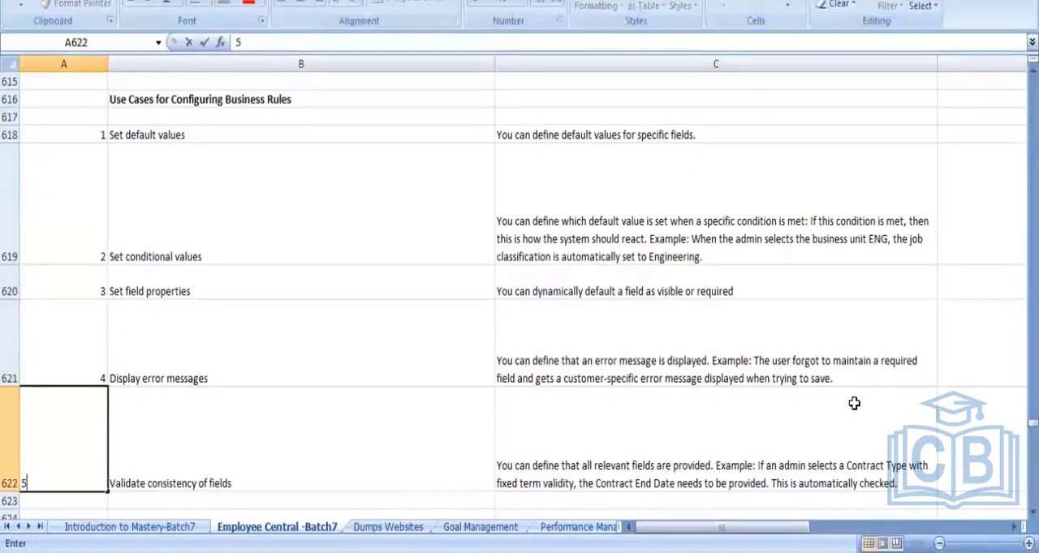
{"action": "key", "text": "Return"}
- Review the explanation of the "Validate consistency of fields" use case in cell C622
{"action": "key", "text": "Down"}
{"action": "key", "text": "Down"}
{"action": "key", "text": "Up"}
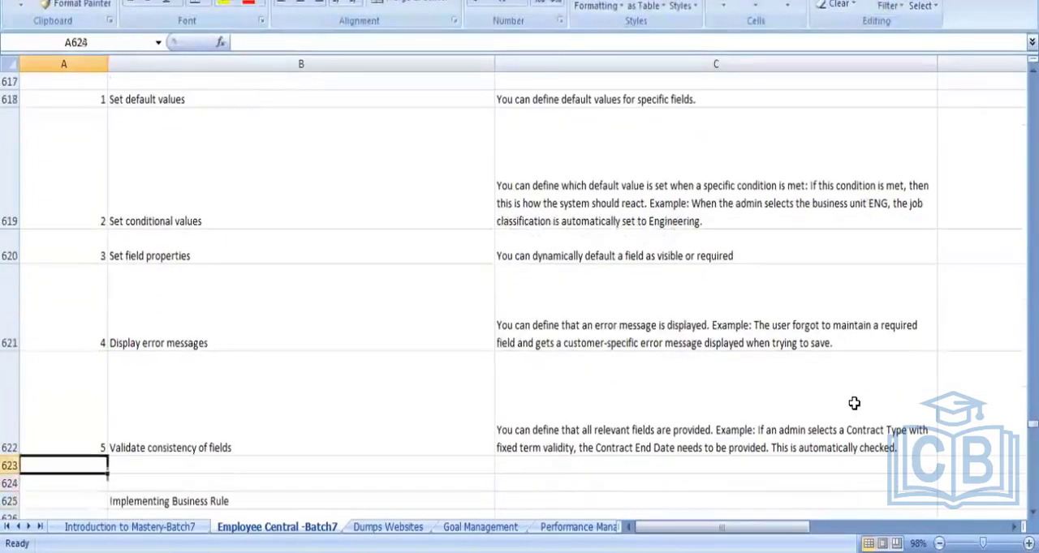
{"action": "key", "text": "Up"}
{"action": "key", "text": "Up"}
{"action": "key", "text": "Right"}
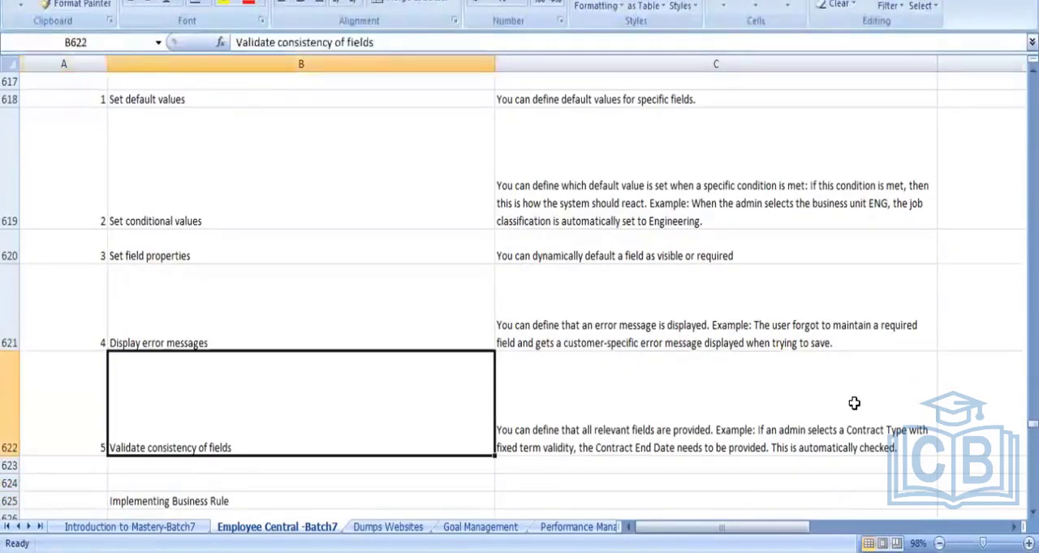
{"action": "key", "text": "Right"}
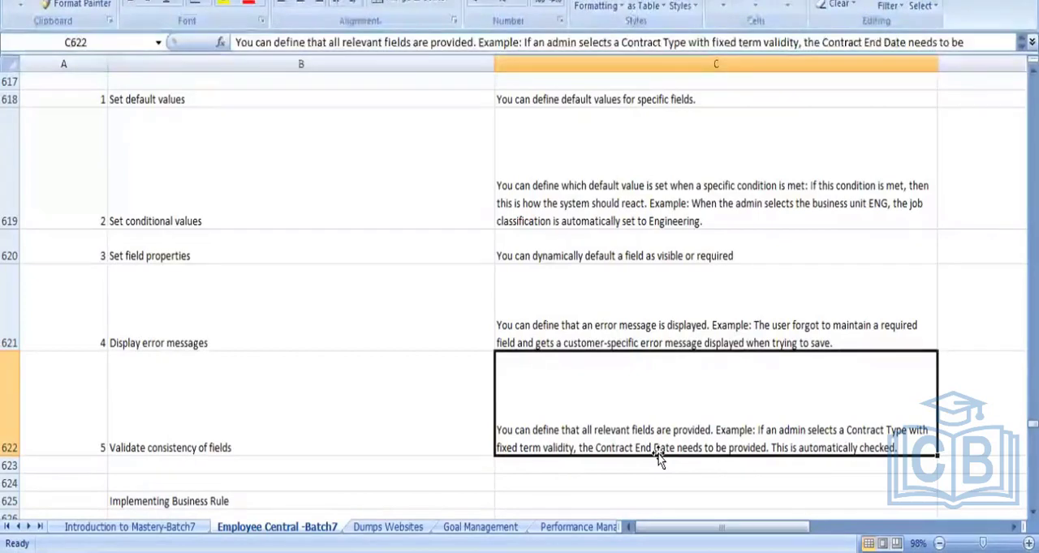
{"action": "key", "text": "Return"}
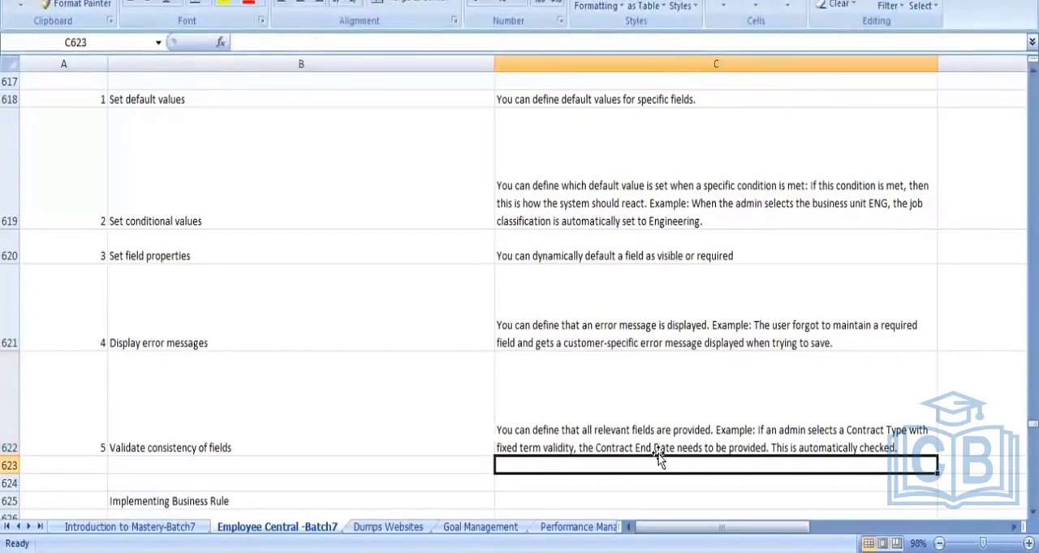
{"action": "left_click", "coordinate": [657, 453]}
{"action": "key", "text": "Left"}
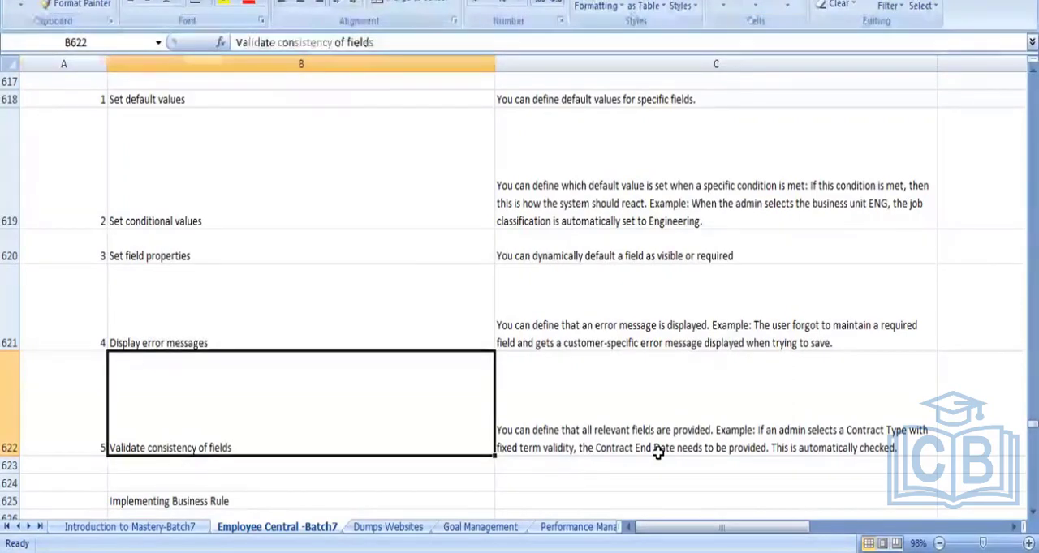
- Go back over the numbered list under "Use Cases for Configuring Business Rules", from its heading in B616 to the last use case
{"action": "key", "text": "Left"}
{"action": "key", "text": "Up"}
{"action": "key", "text": "Up"}
{"action": "key", "text": "Up"}
{"action": "key", "text": "Up"}
{"action": "key", "text": "Up"}
{"action": "key", "text": "Up"}
{"action": "key", "text": "Up"}
{"action": "key", "text": "Up"}
{"action": "key", "text": "Up"}
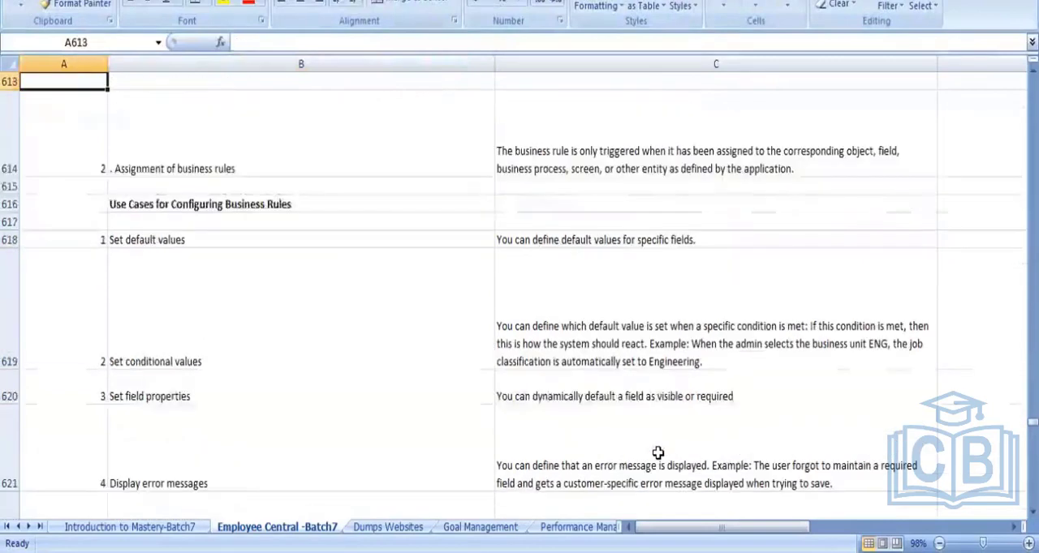
{"action": "key", "text": "Down"}
{"action": "key", "text": "Down"}
{"action": "key", "text": "Right"}
{"action": "key", "text": "Down"}
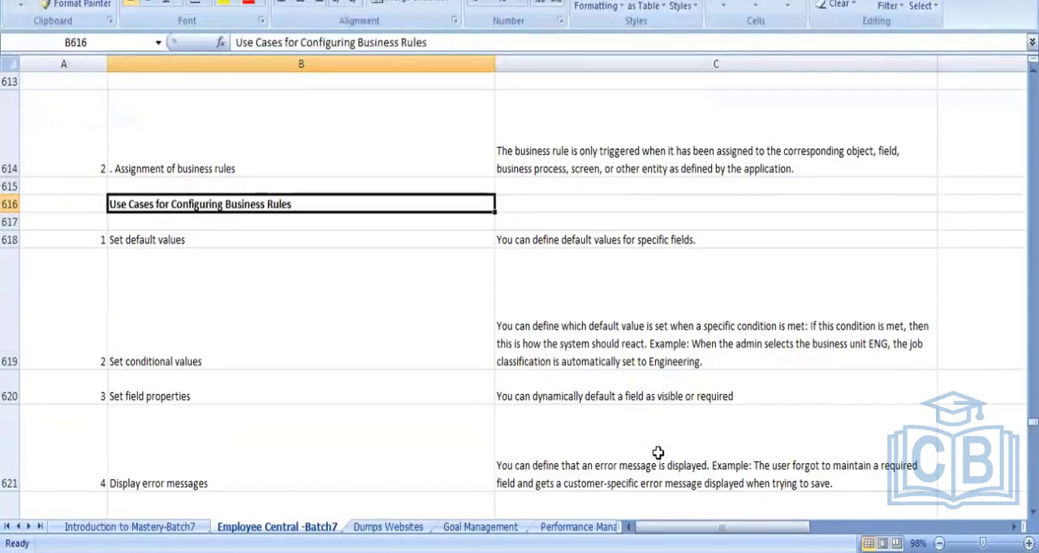
{"action": "key", "text": "Down"}
{"action": "key", "text": "Down"}
{"action": "key", "text": "Down"}
{"action": "key", "text": "Down"}
{"action": "key", "text": "Down"}
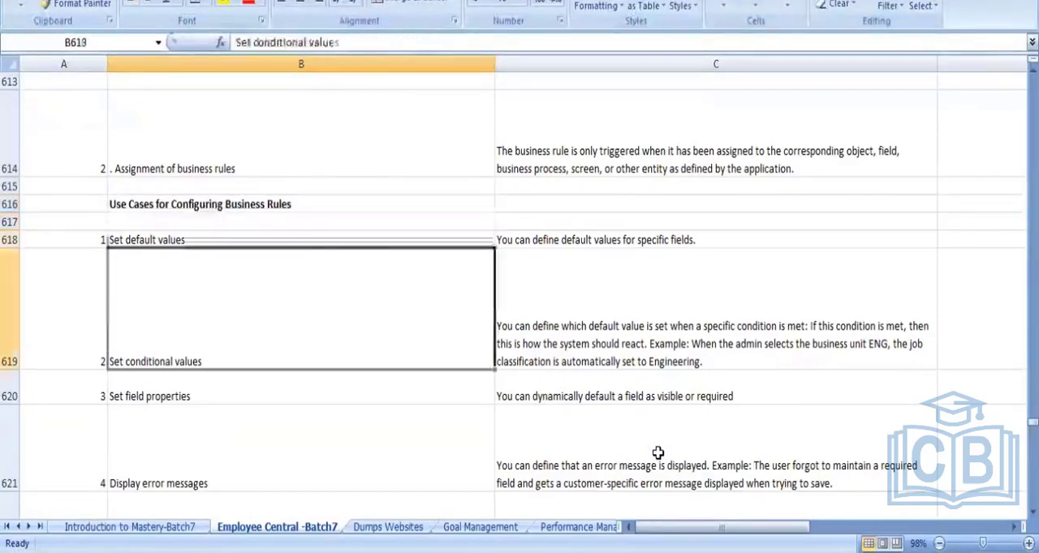
{"action": "key", "text": "Down"}
{"action": "key", "text": "Down"}
{"action": "key", "text": "Down"}
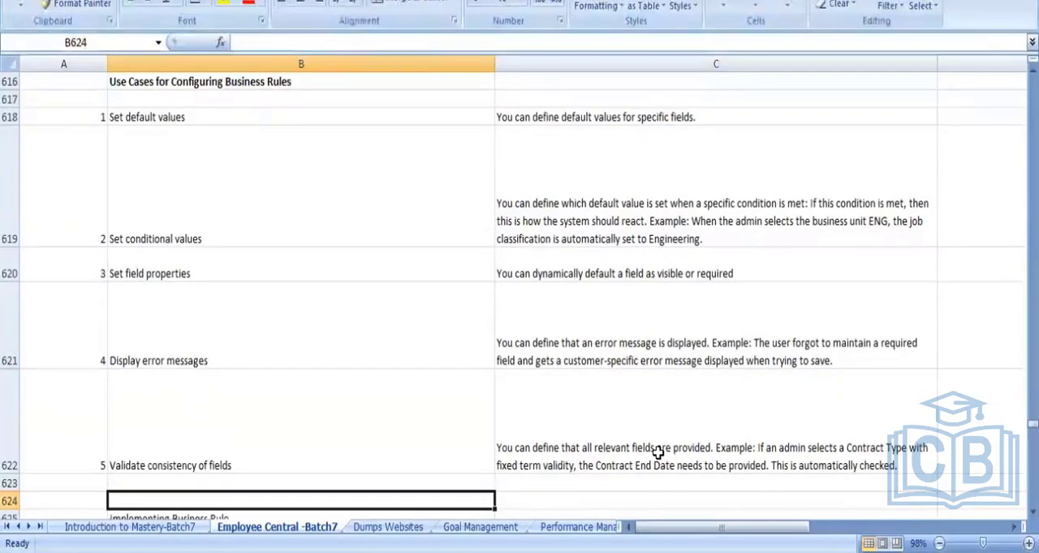
- Review the "Implementing Business Rule" section, including the provisioning entry in row 627 and the RBP permission path in B628
{"action": "key", "text": "Down"}
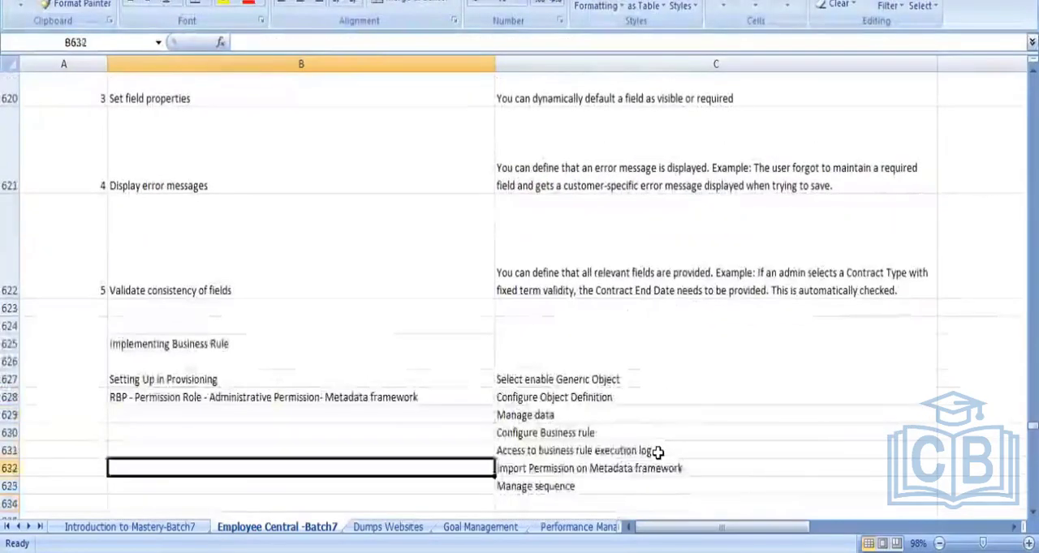
{"action": "key", "text": "Down"}
{"action": "key", "text": "Down"}
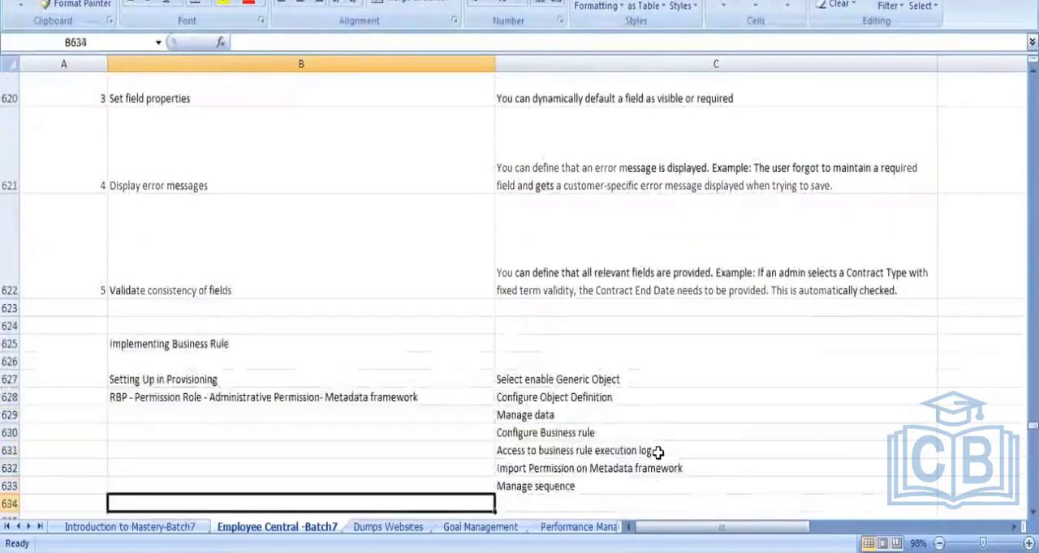
{"action": "key", "text": "Up"}
{"action": "key", "text": "Up"}
{"action": "key", "text": "Up"}
{"action": "key", "text": "Up"}
{"action": "key", "text": "Up"}
{"action": "key", "text": "Up"}
{"action": "key", "text": "Up"}
{"action": "key", "text": "Up"}
{"action": "key", "text": "Up"}
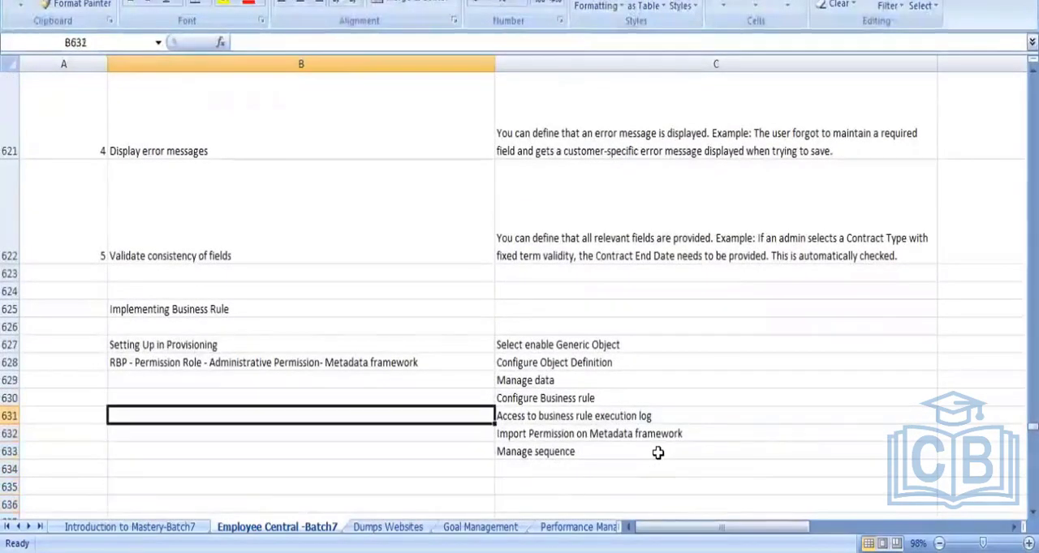
{"action": "key", "text": "Down"}
{"action": "key", "text": "Down"}
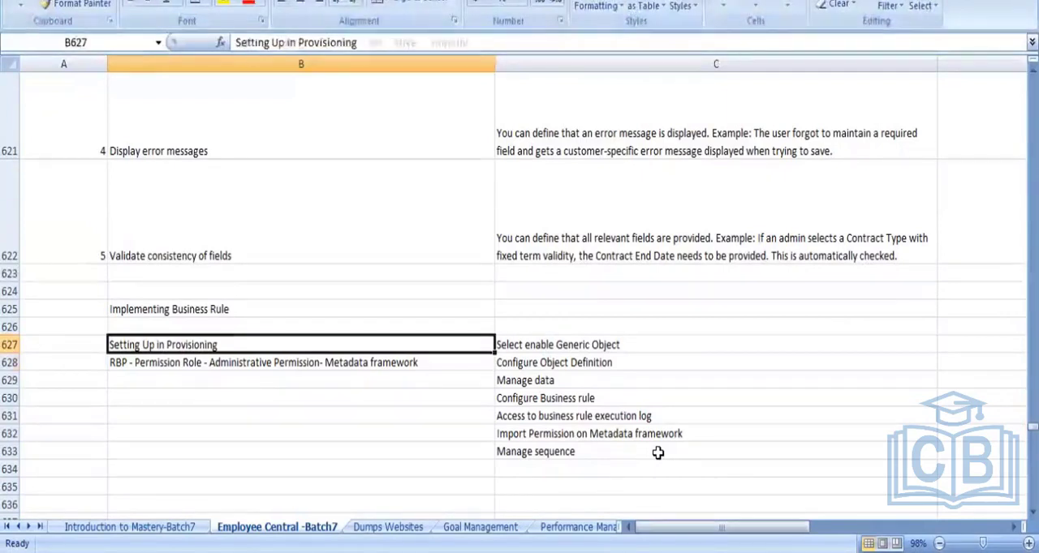
{"action": "key", "text": "Down"}
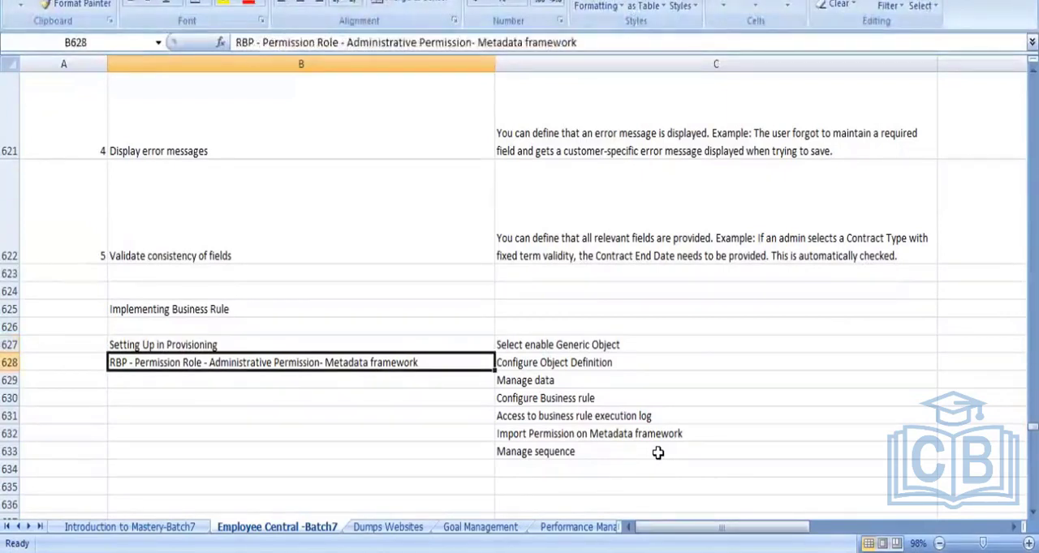
{"action": "key", "text": "Up"}
{"action": "key", "text": "Right"}
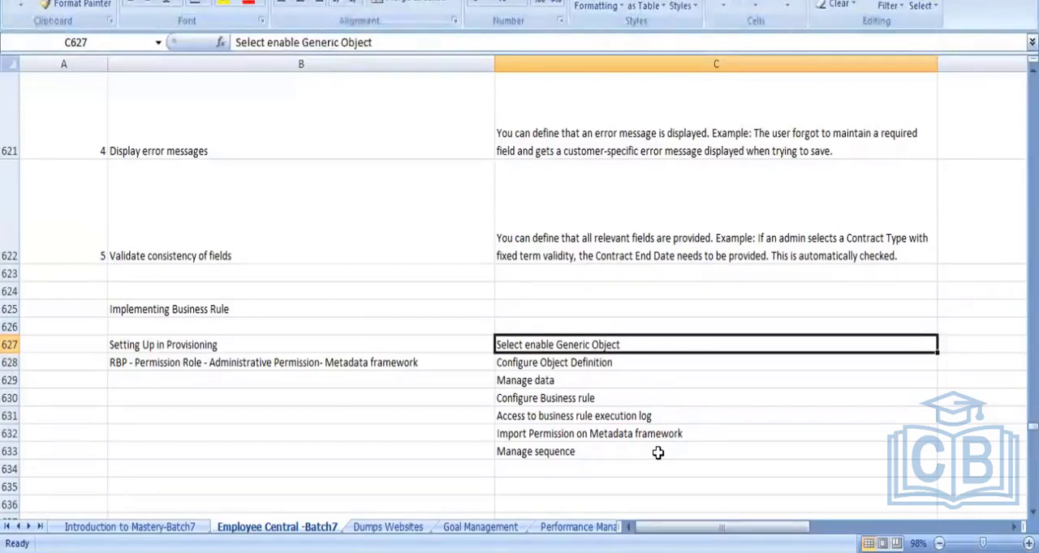
{"action": "key", "text": "Left"}
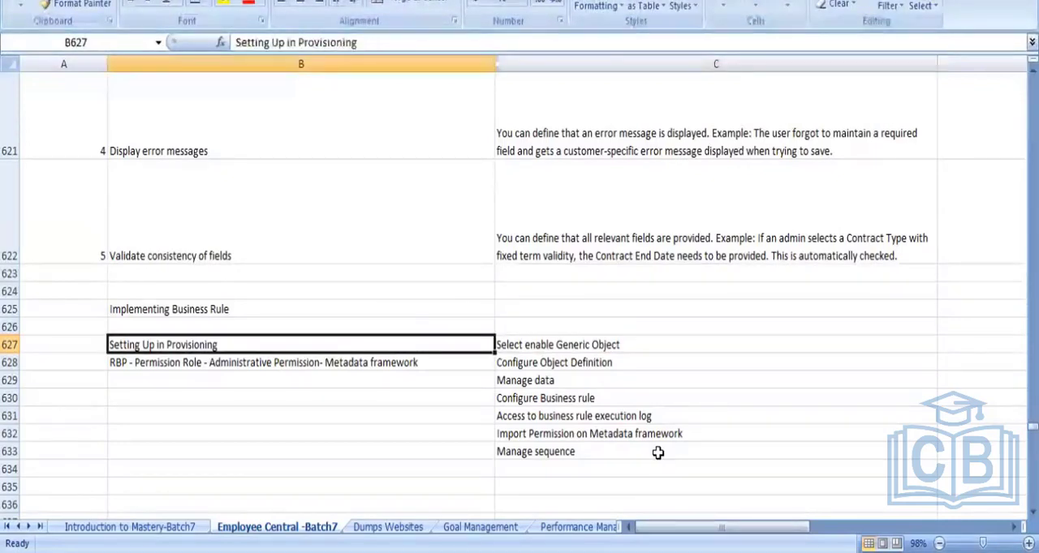
- Number the "Setting Up in Provisioning" step 1 in A627 and the RBP metadata framework step 2 in A628
{"action": "key", "text": "Left"}
{"action": "type", "text": "1"}
{"action": "key", "text": "Return"}
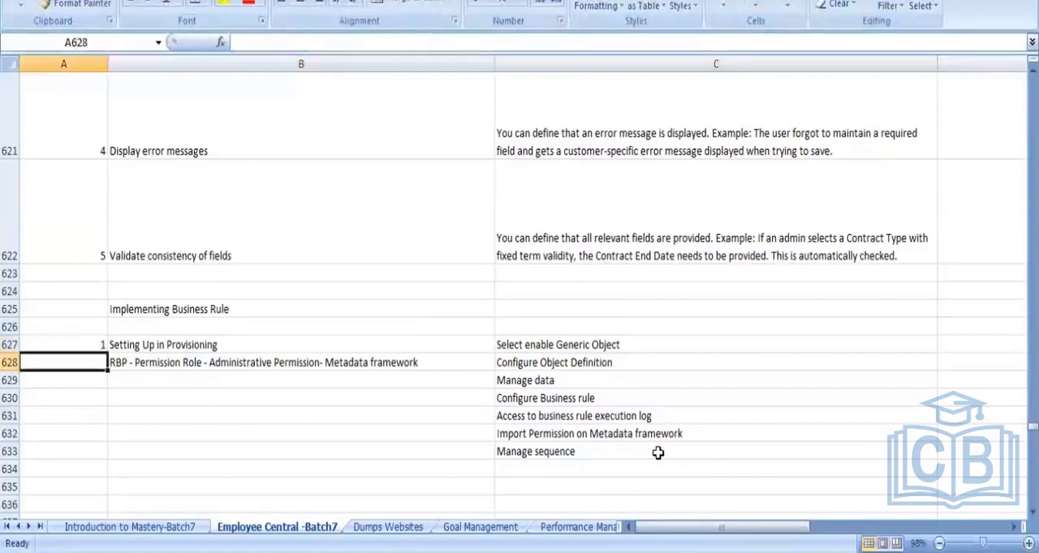
{"action": "type", "text": "2"}
{"action": "key", "text": "Right"}
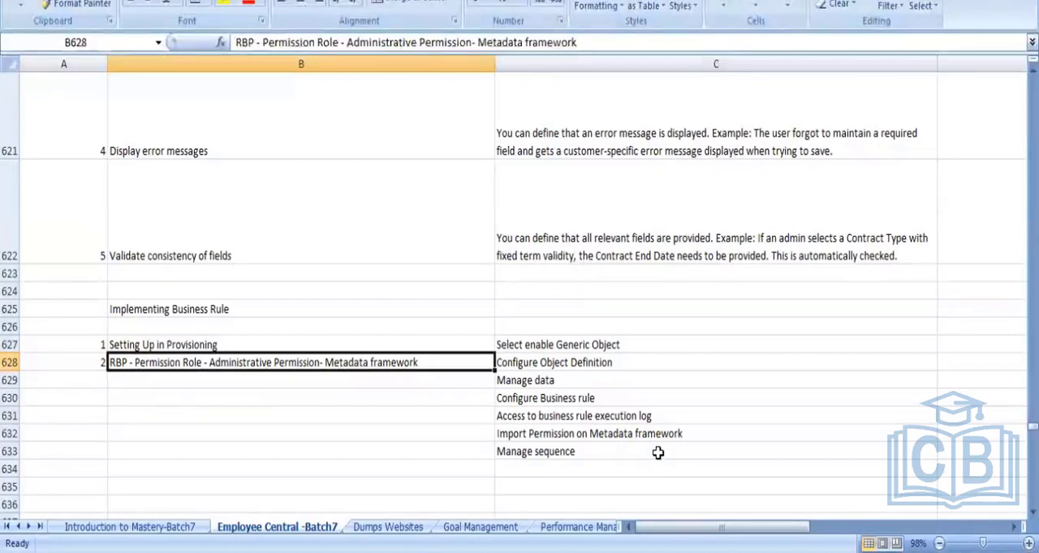
- Review the metadata framework permissions listed in C628 to C633, from "Configure Object Definition" to "Manage sequence"
{"action": "key", "text": "Right"}
{"action": "key", "text": "Left"}
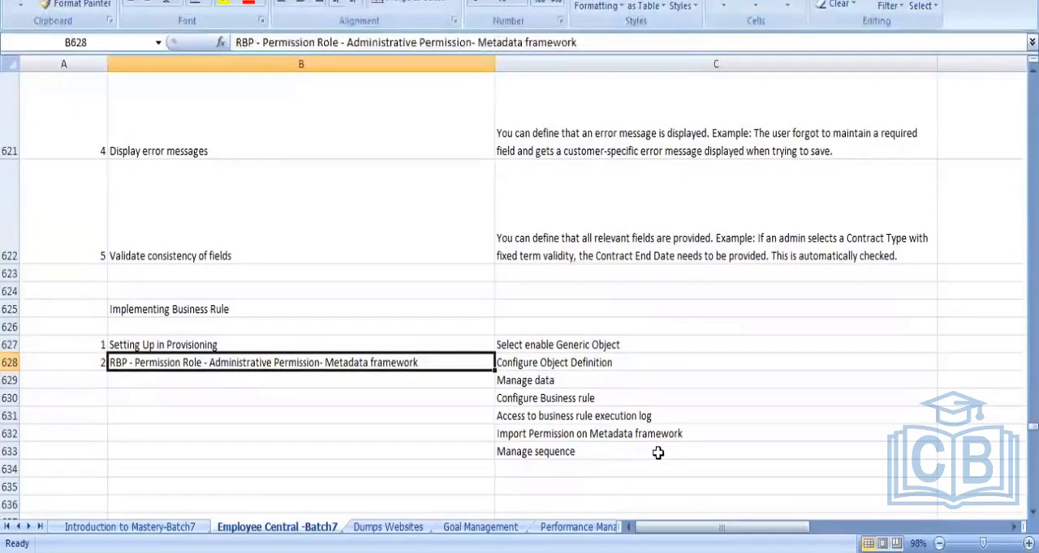
{"action": "key", "text": "Left"}
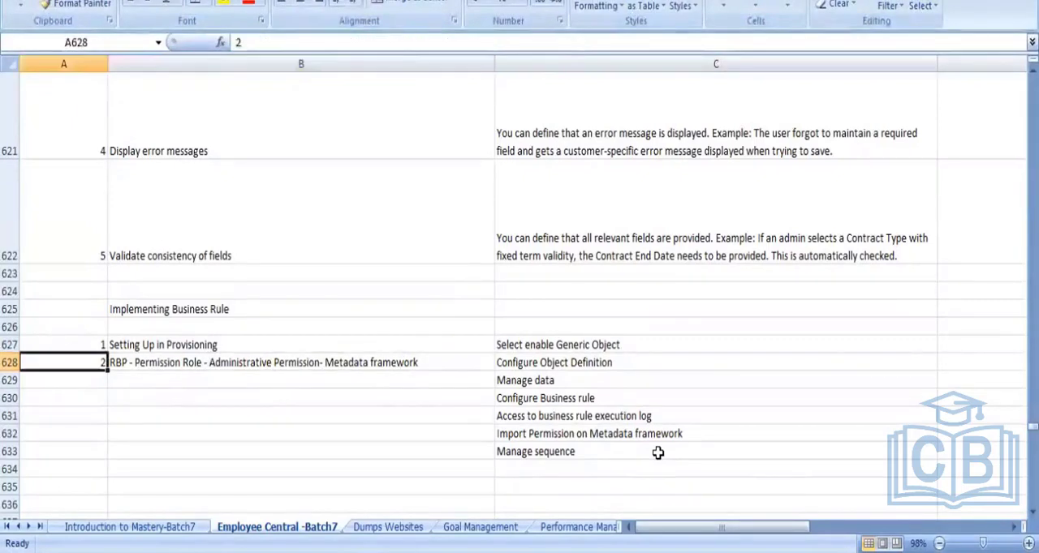
{"action": "key", "text": "Right"}
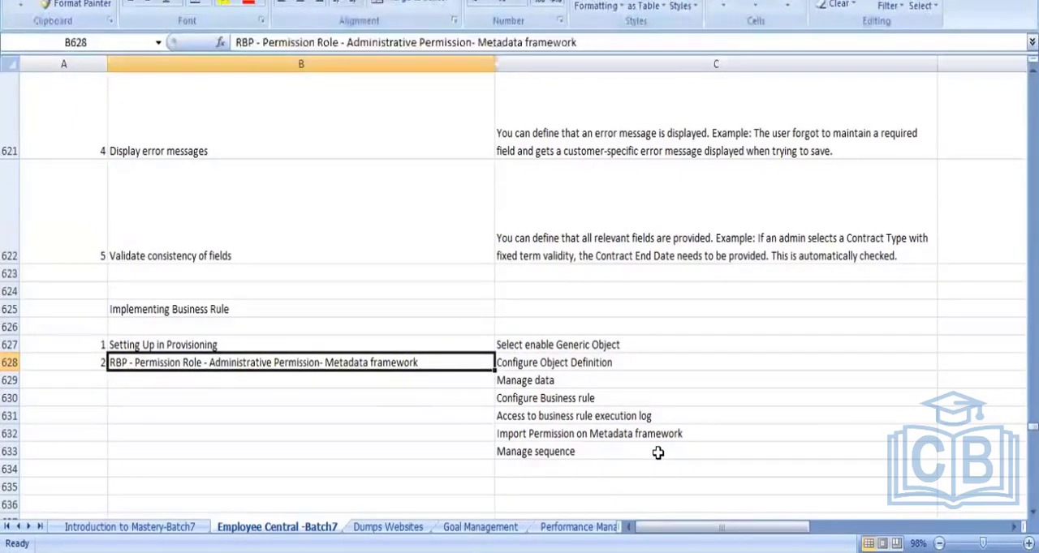
{"action": "key", "text": "Right"}
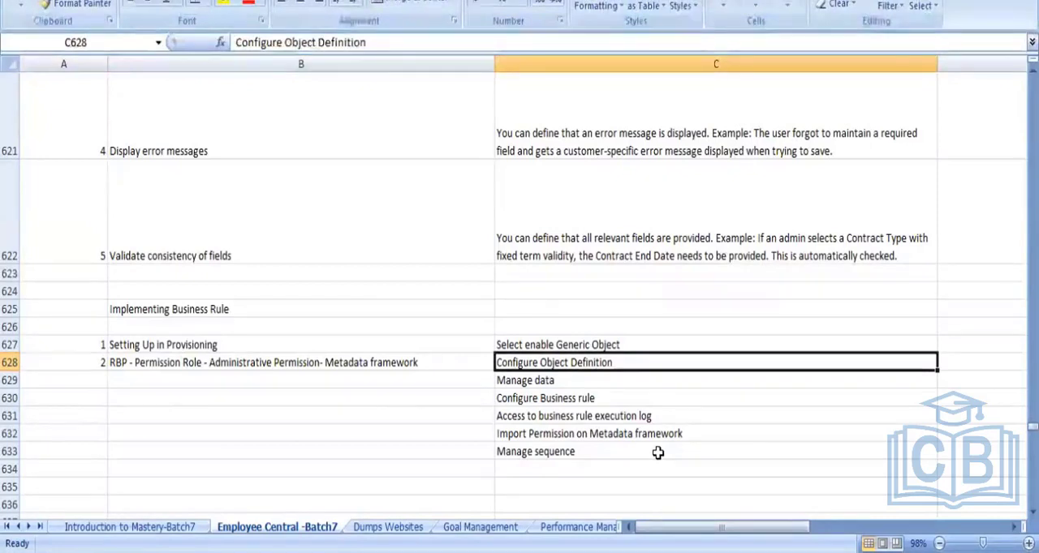
{"action": "key", "text": "Down"}
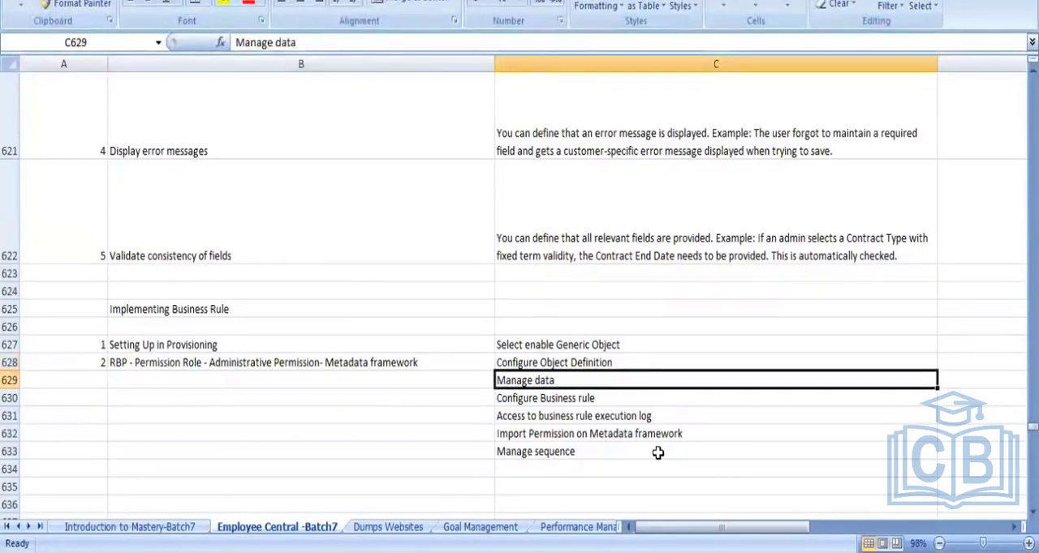
{"action": "key", "text": "Down"}
{"action": "key", "text": "Down"}
{"action": "key", "text": "Down"}
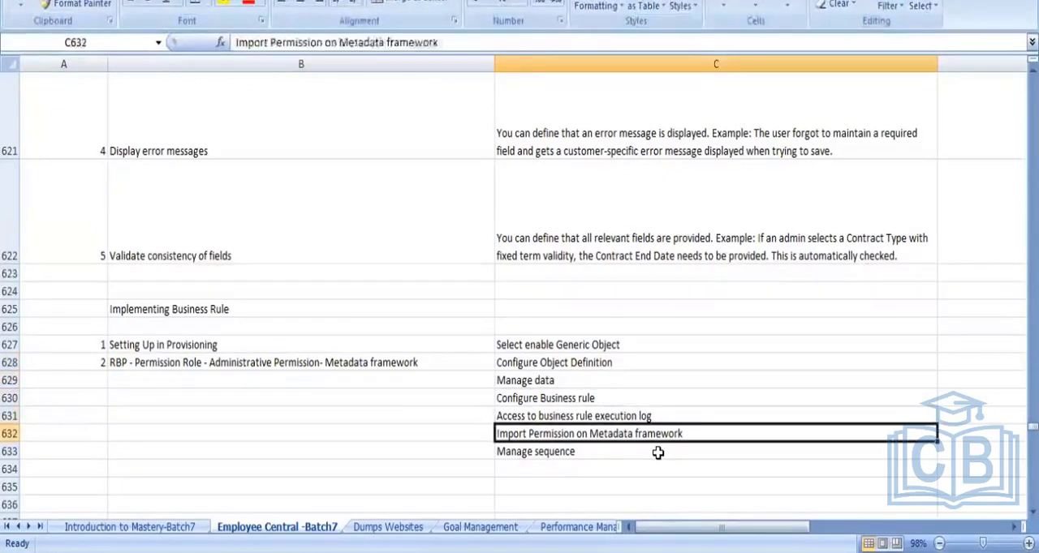
{"action": "key", "text": "Down"}
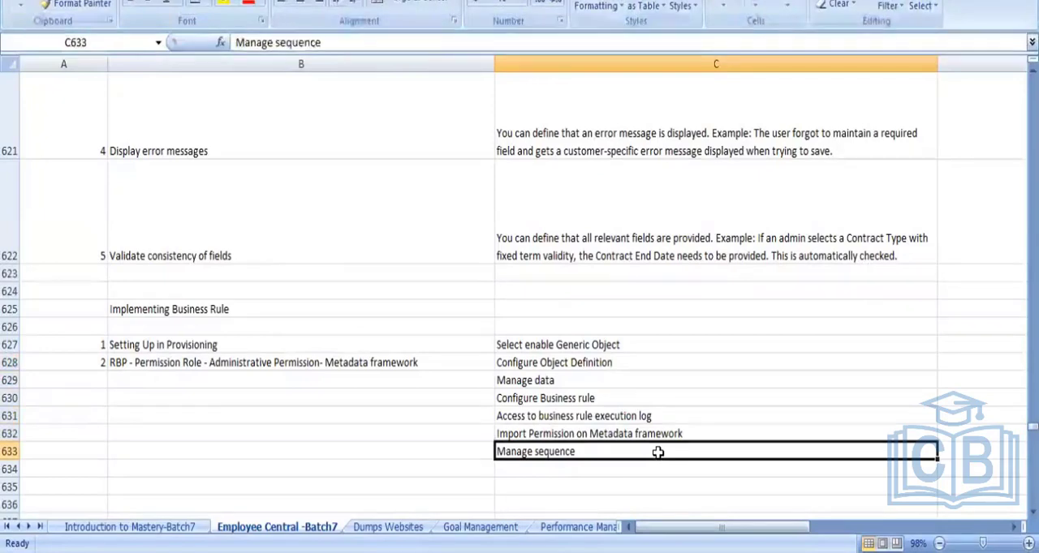
- Look over the notes below the permissions list as far as the 29-4-21 section, and return to the use cases
{"action": "key", "text": "Down"}
{"action": "key", "text": "Down"}
{"action": "key", "text": "Down"}
{"action": "key", "text": "Down"}
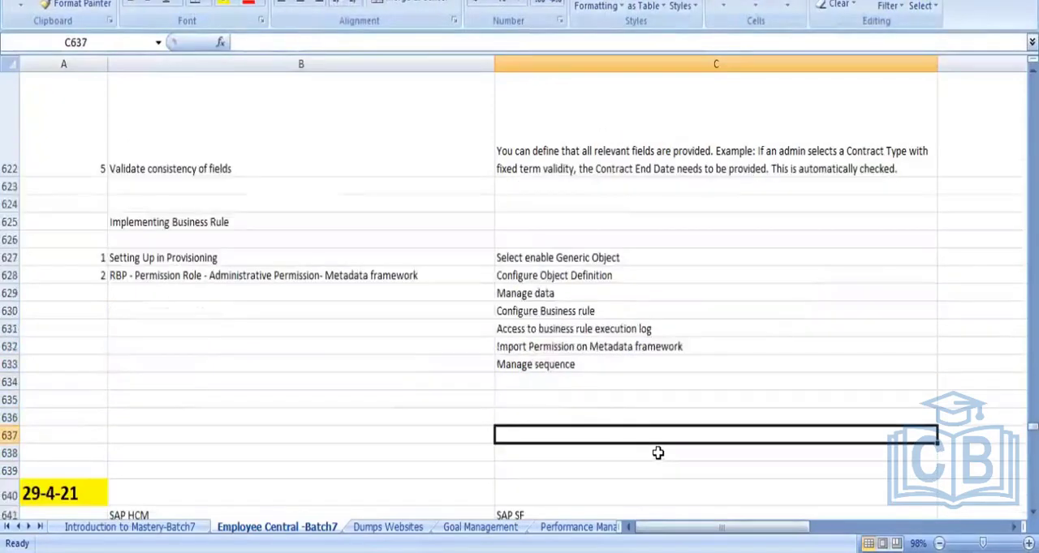
{"action": "key", "text": "Down"}
{"action": "key", "text": "Down"}
{"action": "key", "text": "Down"}
{"action": "key", "text": "Down"}
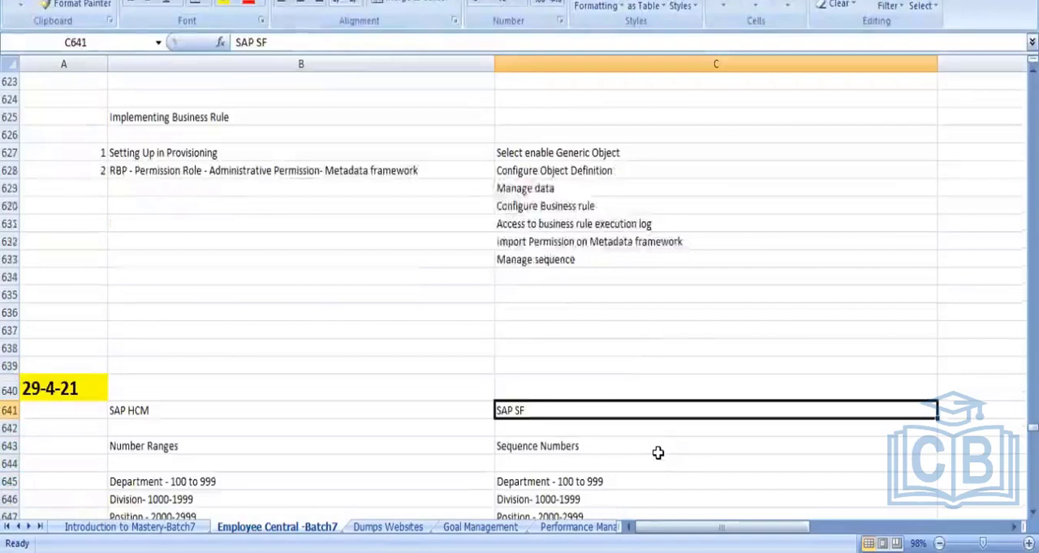
{"action": "key", "text": "Up"}
{"action": "key", "text": "Up"}
{"action": "key", "text": "Up"}
{"action": "key", "text": "Up"}
{"action": "key", "text": "Up"}
{"action": "key", "text": "Up"}
{"action": "key", "text": "Up"}
{"action": "key", "text": "Up"}
{"action": "key", "text": "Up"}
{"action": "key", "text": "Up"}
{"action": "key", "text": "Up"}
{"action": "key", "text": "Up"}
{"action": "key", "text": "Up"}
{"action": "key", "text": "Up"}
{"action": "key", "text": "Up"}
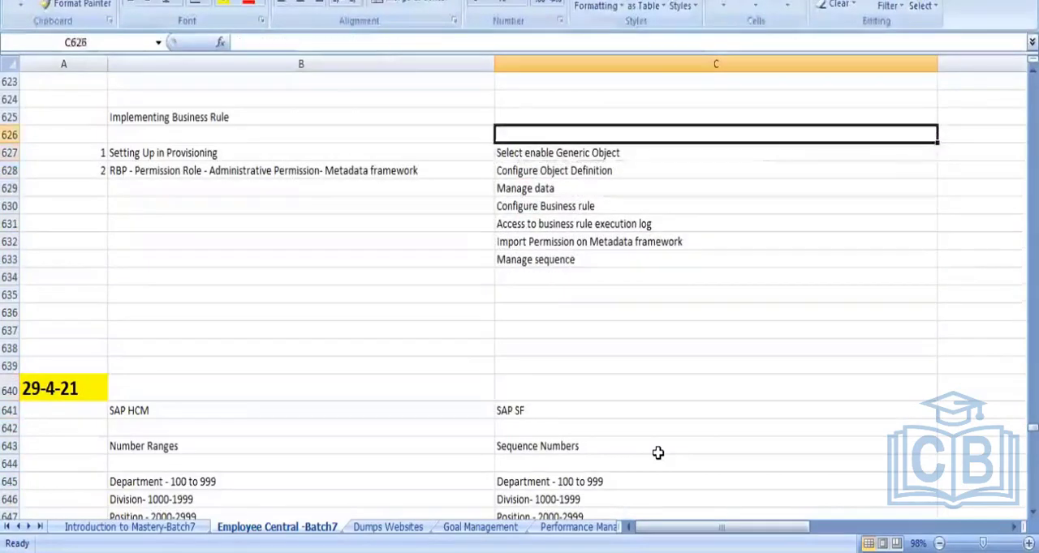
{"action": "key", "text": "Up"}
{"action": "key", "text": "Up"}
{"action": "key", "text": "Up"}
{"action": "key", "text": "Up"}
{"action": "key", "text": "Up"}
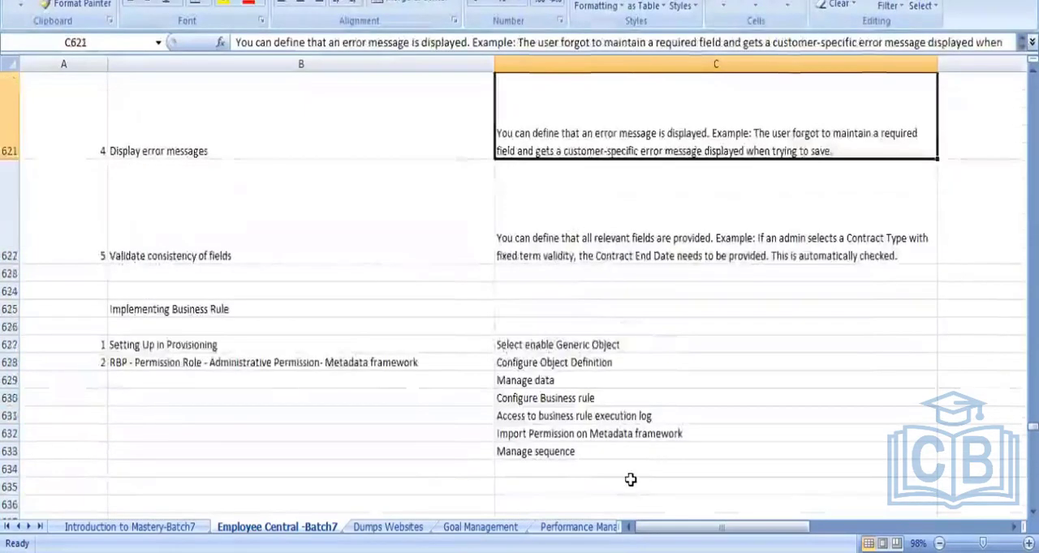
- Switch to SAP SuccessFactors, search the actions for "configure business rule" and open Configure Business Rules
{"action": "key", "text": "alt+Tab"}
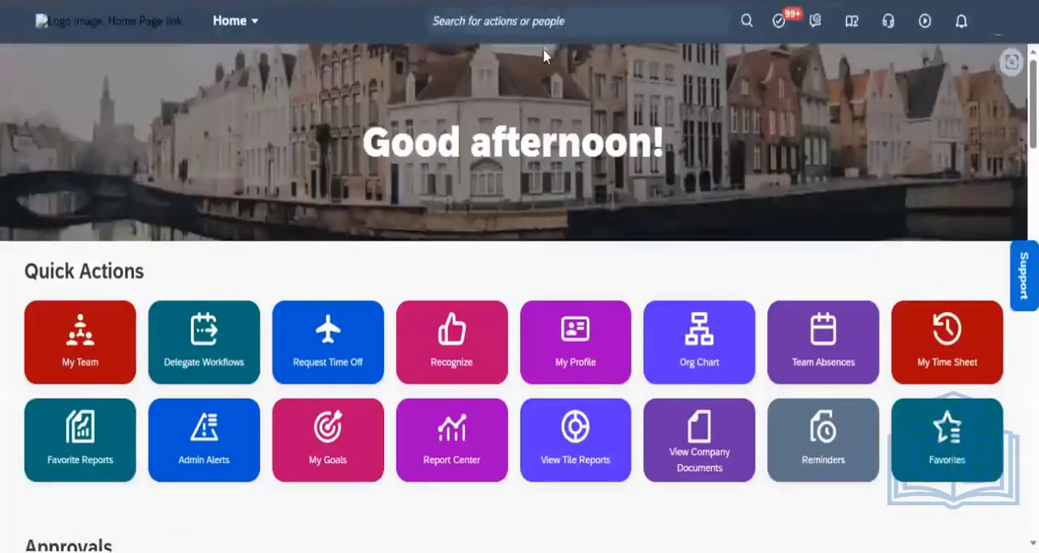
{"action": "left_click", "coordinate": [534, 19]}
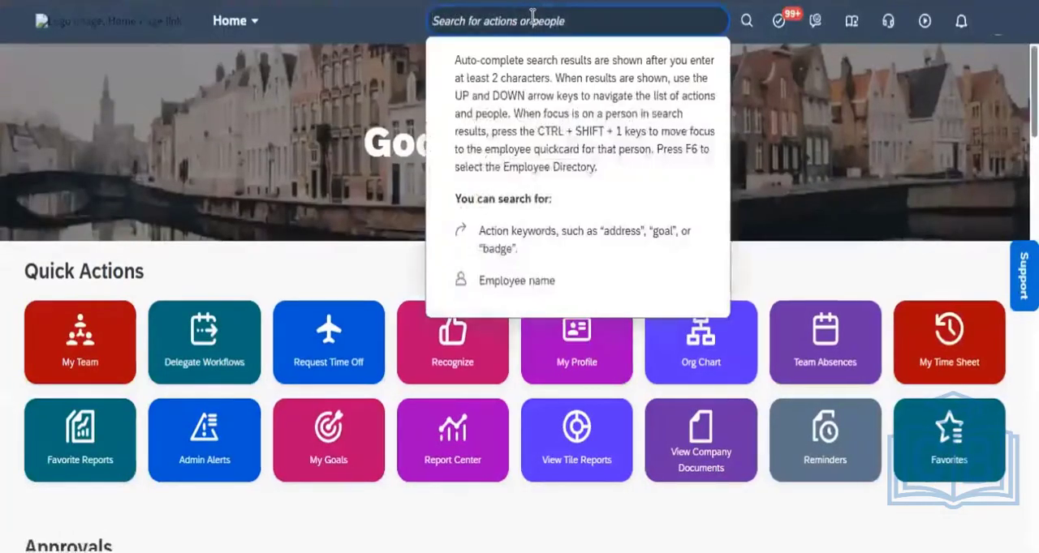
{"action": "type", "text": "configu"}
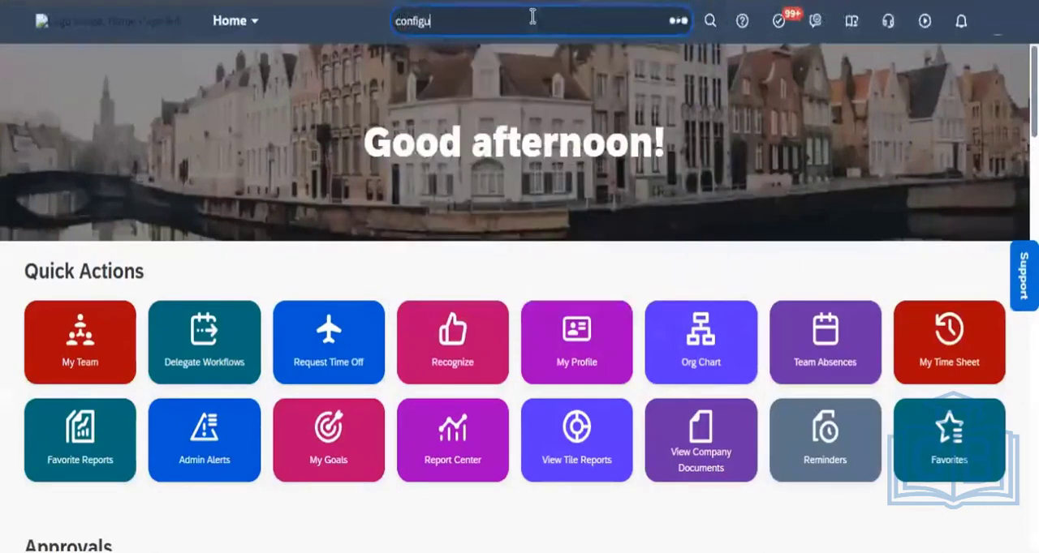
{"action": "type", "text": "re bu"}
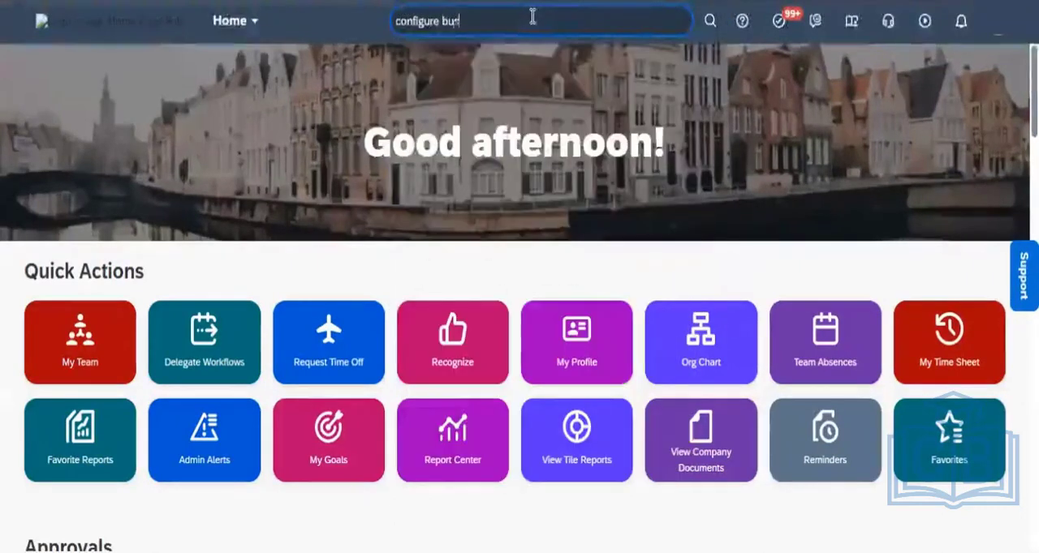
{"action": "type", "text": "siness rul"}
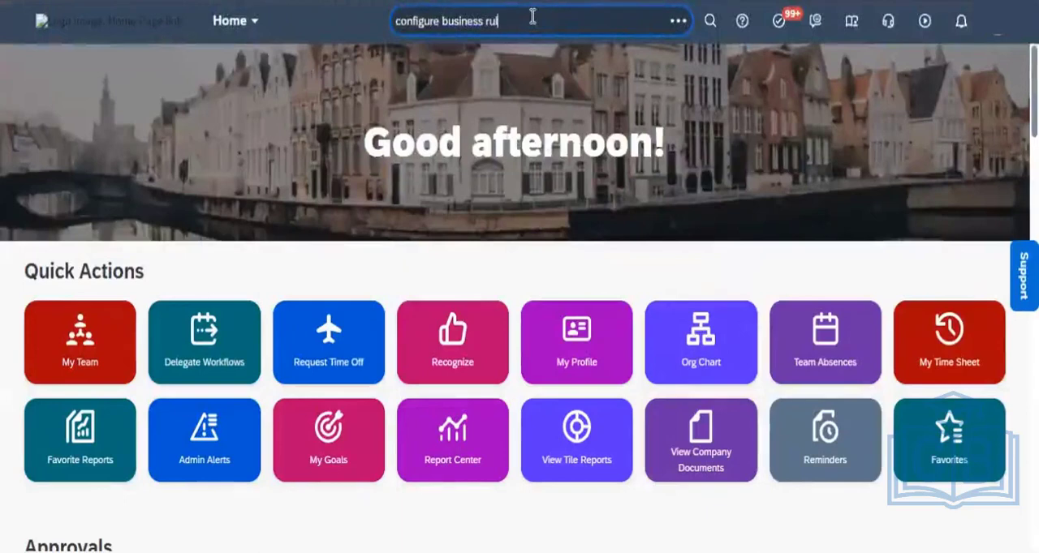
{"action": "type", "text": "e"}
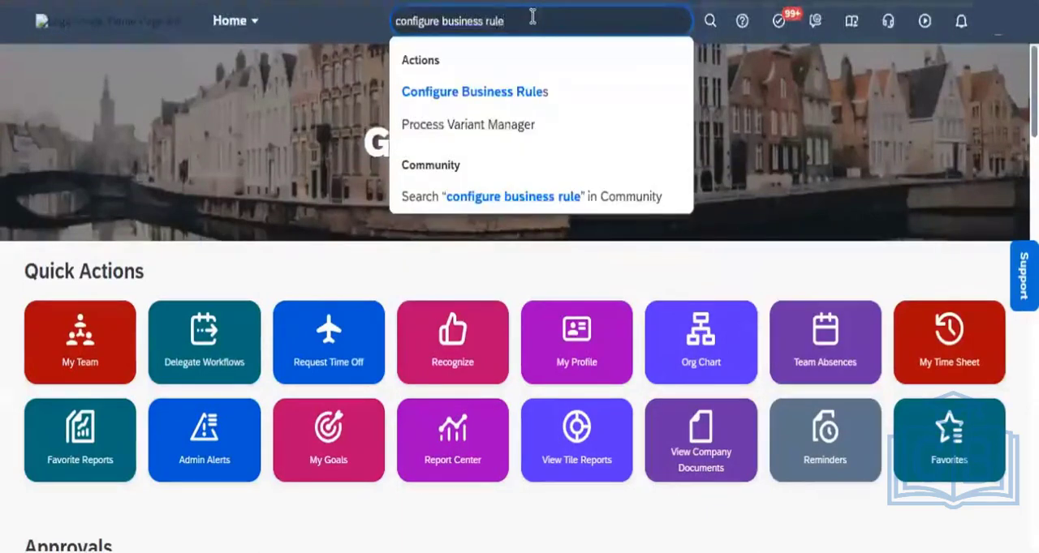
{"action": "left_click", "coordinate": [503, 94]}
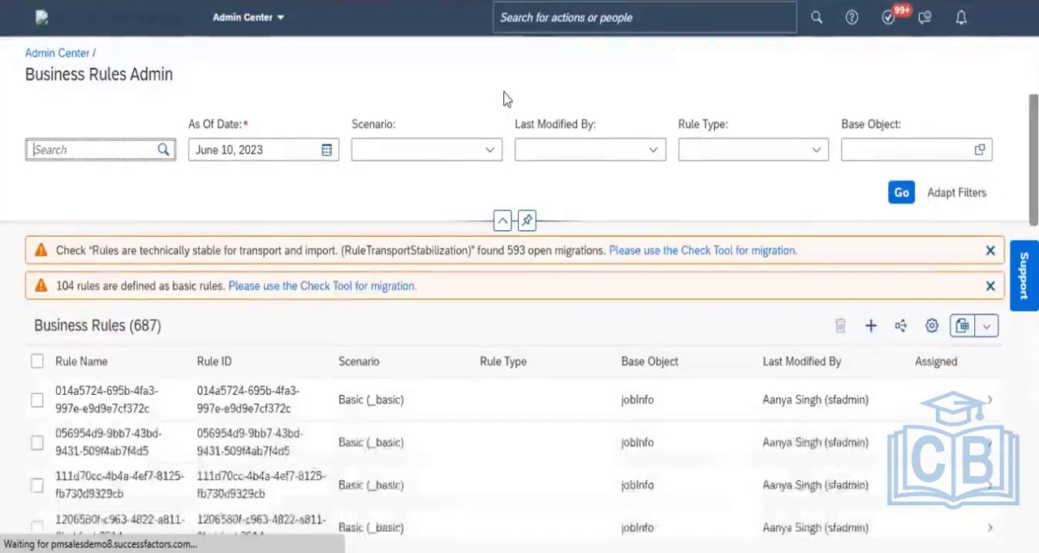
- Dismiss both migration warnings on the Business Rules Admin page and highlight the total number of business rules in the list heading
{"action": "left_click", "coordinate": [990, 250]}
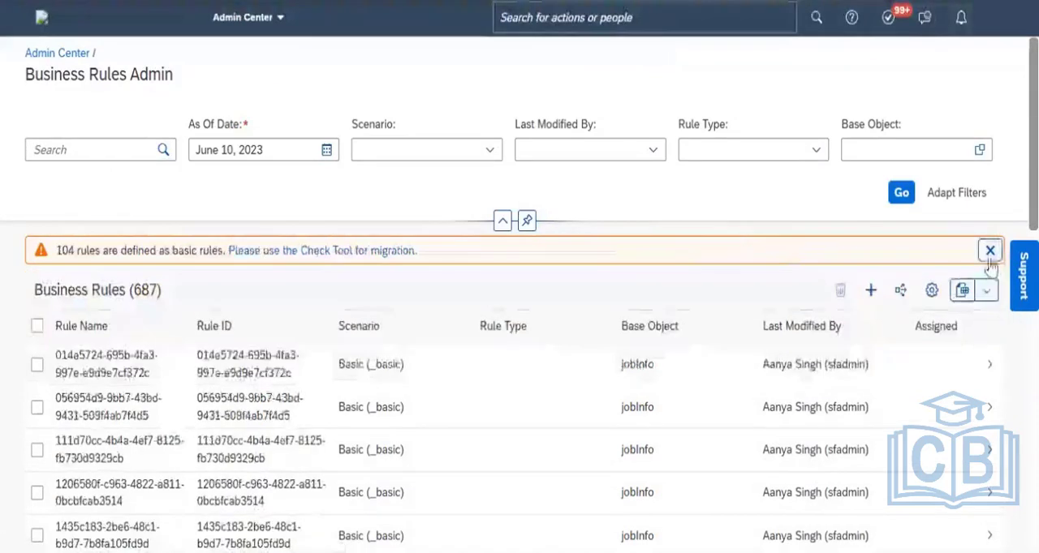
{"action": "left_click", "coordinate": [990, 251]}
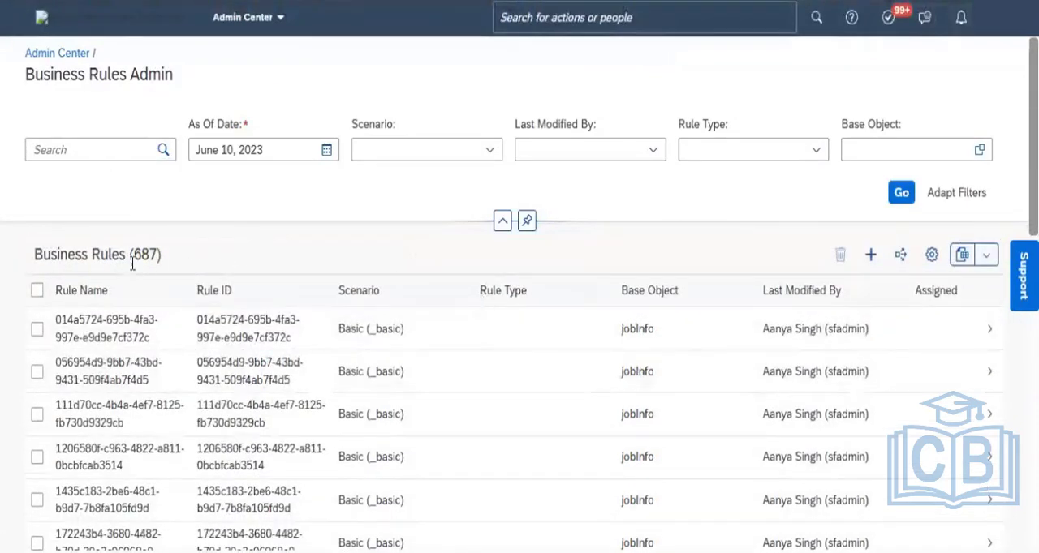
{"action": "left_click_drag", "start_coordinate": [160, 255], "coordinate": [137, 255]}
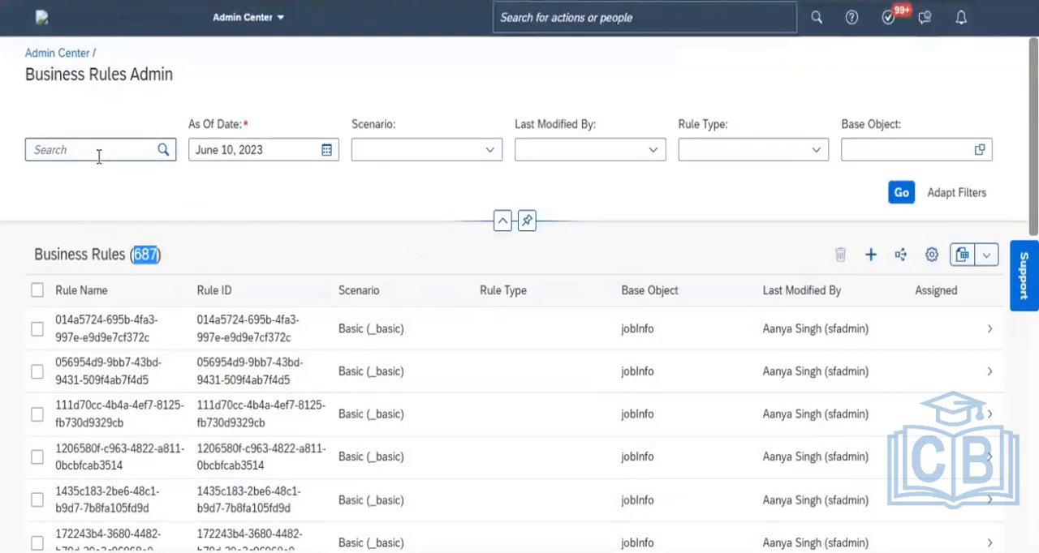
{"action": "left_click", "coordinate": [103, 153]}
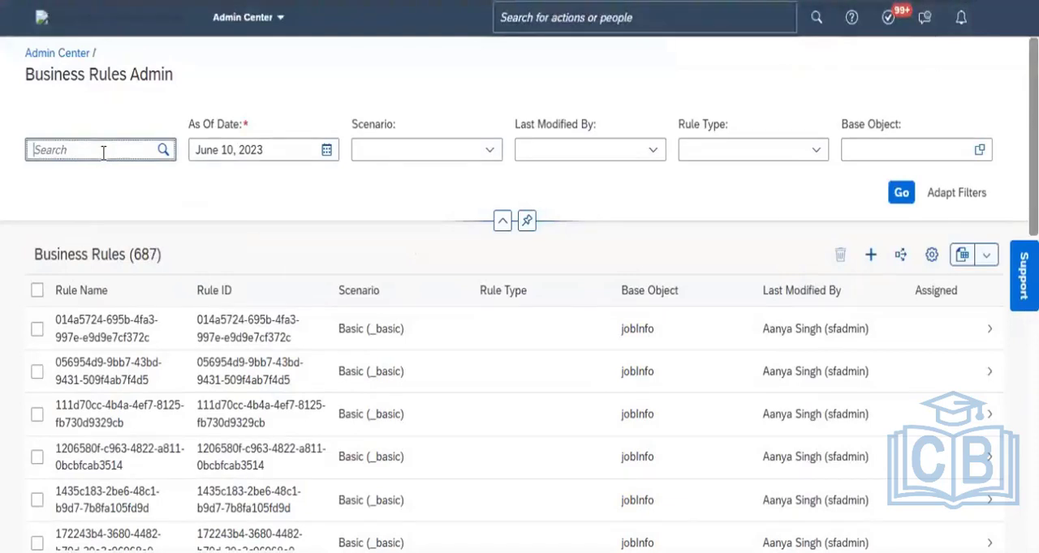
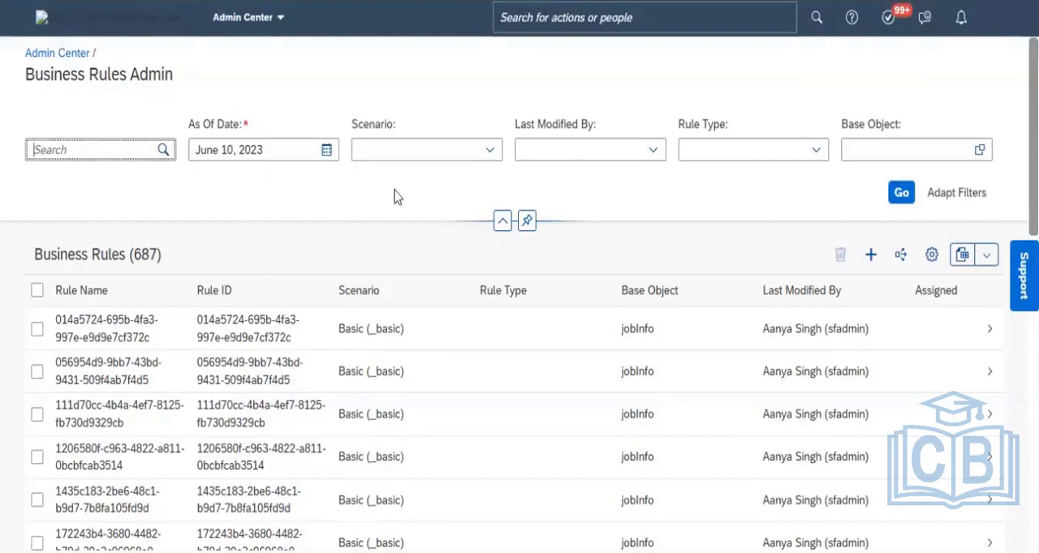
- Look through the available Scenario filter options on the Business Rules Admin page, from benefits to time management scenarios, without choosing one
{"action": "left_click", "coordinate": [486, 157]}
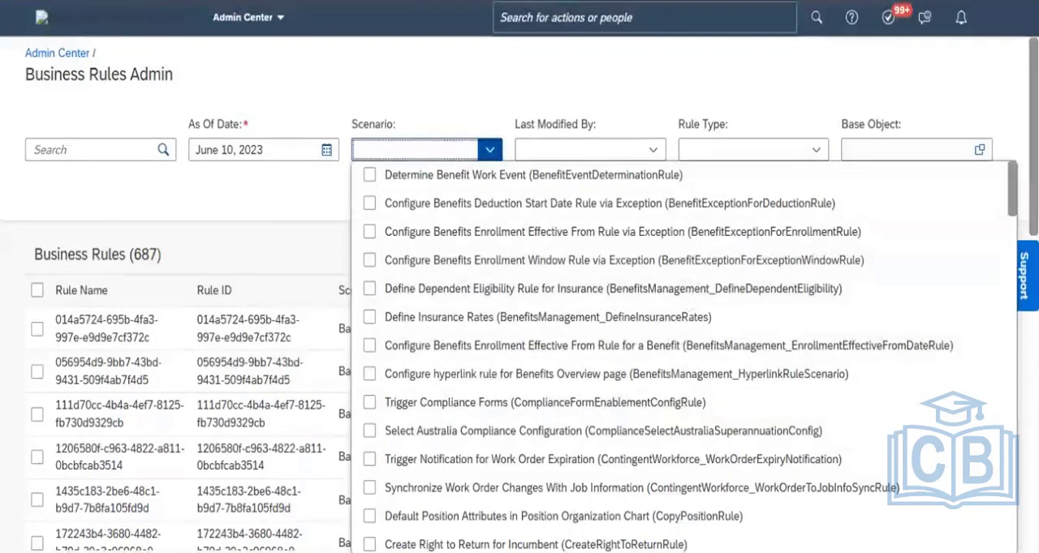
{"action": "scroll", "coordinate": [682, 357], "scroll_direction": "down", "scroll_amount": 3}
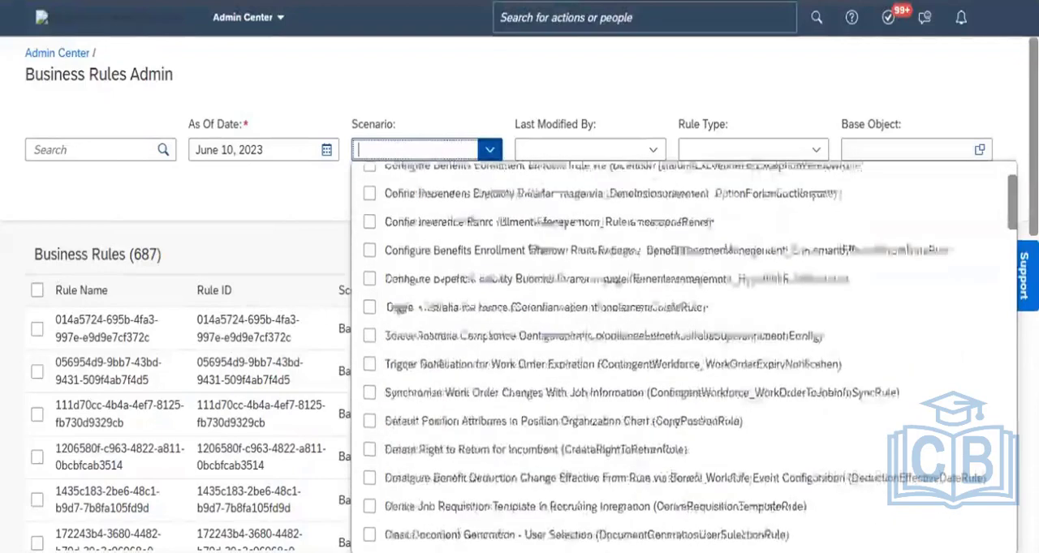
{"action": "scroll", "coordinate": [682, 357], "scroll_direction": "down", "scroll_amount": 5}
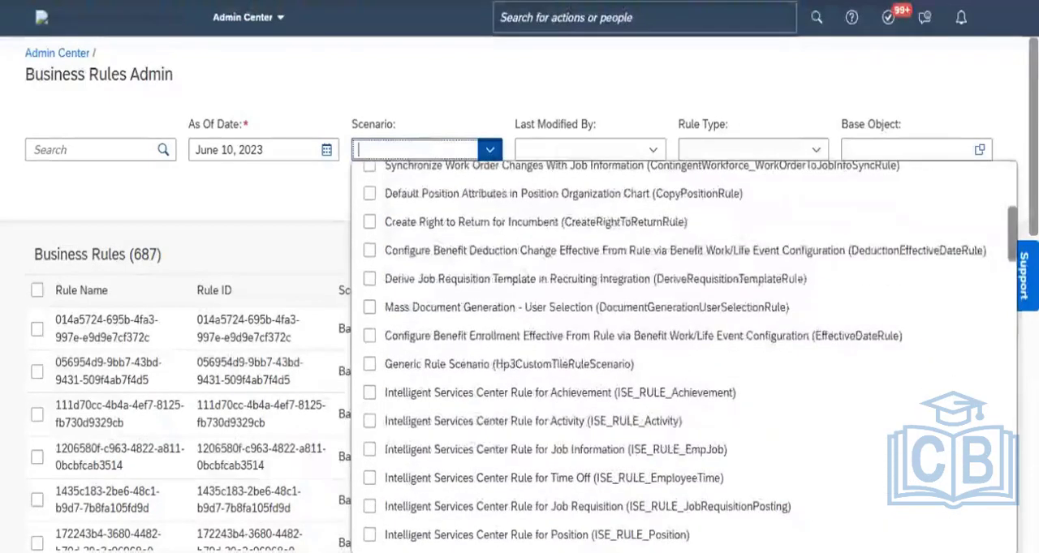
{"action": "scroll", "coordinate": [682, 357], "scroll_direction": "down", "scroll_amount": 12}
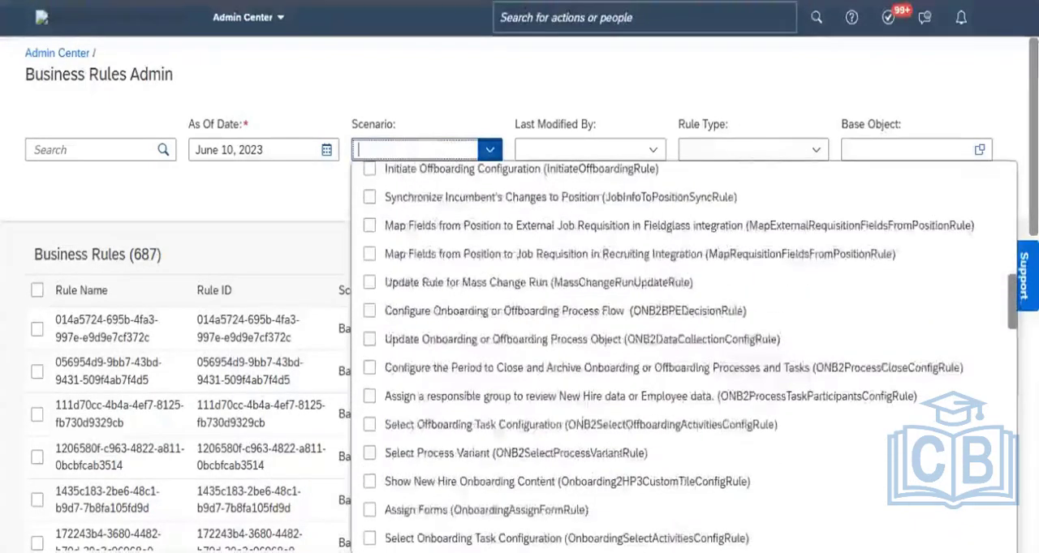
{"action": "scroll", "coordinate": [681, 357], "scroll_direction": "down", "scroll_amount": 3}
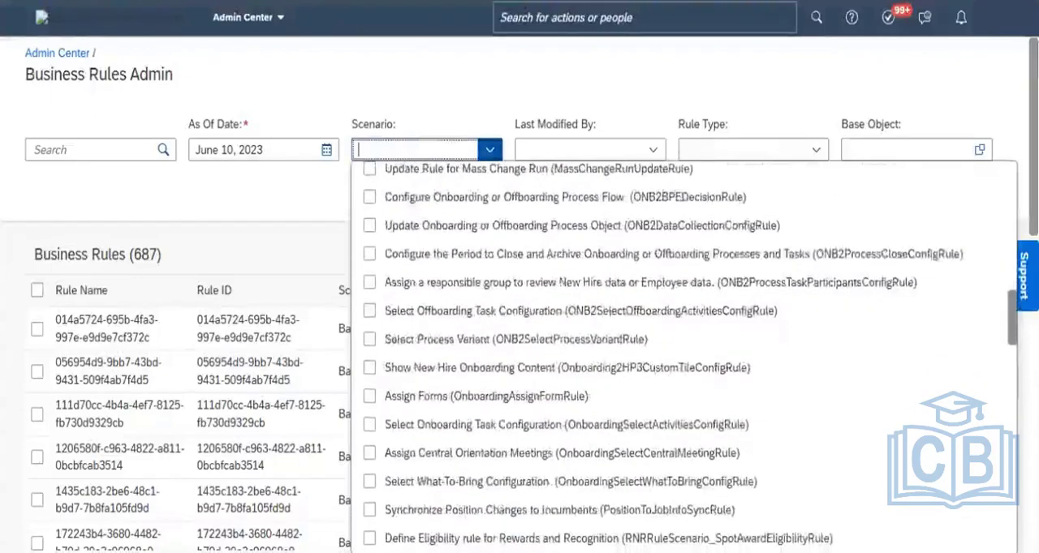
{"action": "scroll", "coordinate": [681, 357], "scroll_direction": "down", "scroll_amount": 7}
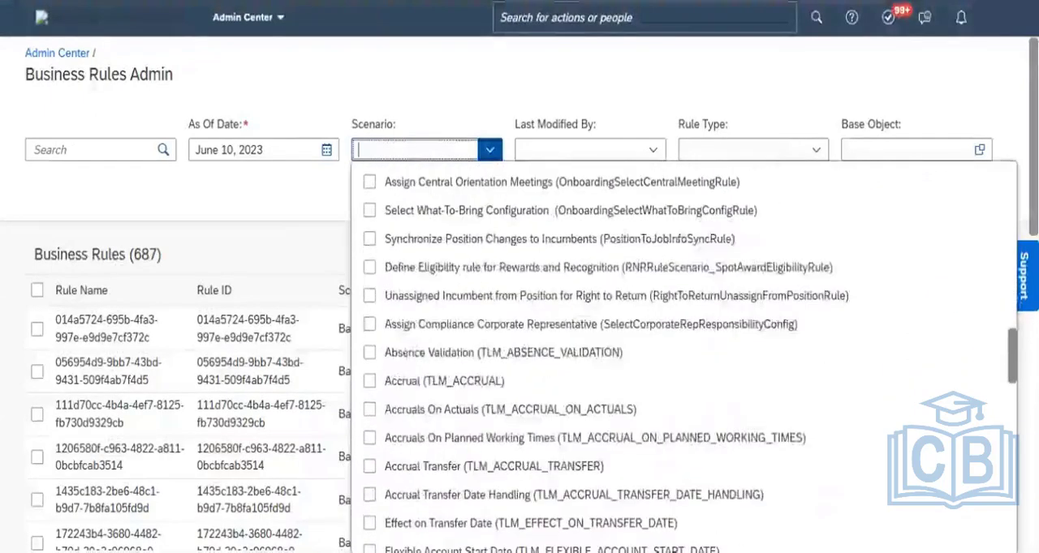
{"action": "scroll", "coordinate": [682, 357], "scroll_direction": "up", "scroll_amount": 3}
{"action": "scroll", "coordinate": [681, 357], "scroll_direction": "down", "scroll_amount": 5}
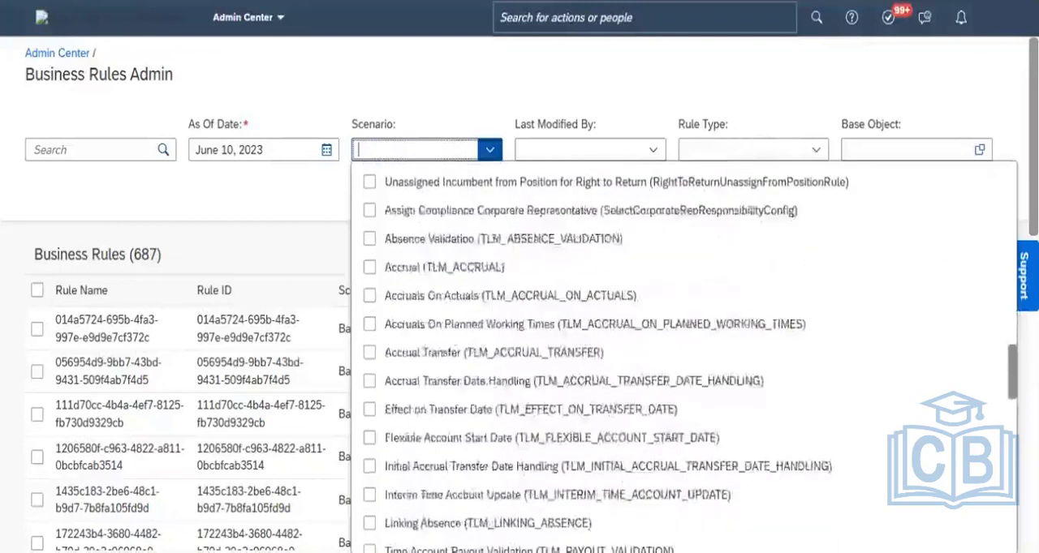
{"action": "left_click", "coordinate": [619, 108]}
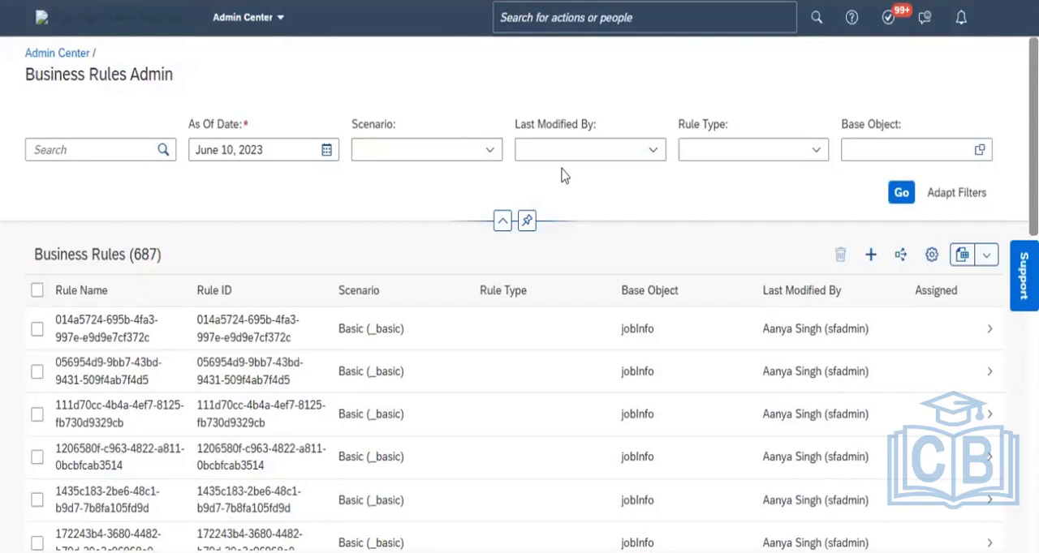
- Look at the users offered in the Last Modified By filter and close the list without choosing one
{"action": "left_click", "coordinate": [653, 154]}
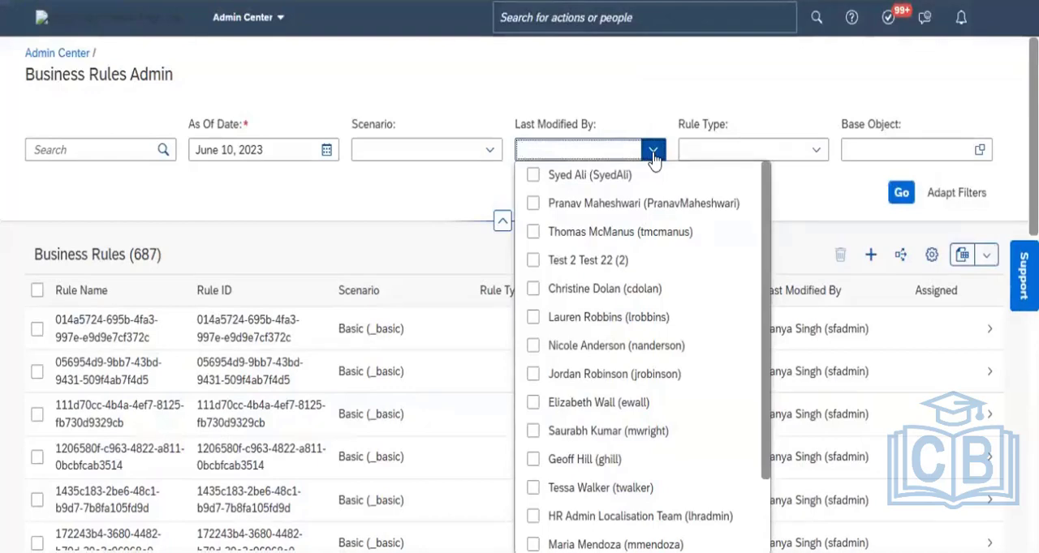
{"action": "left_click", "coordinate": [737, 102]}
{"action": "left_click", "coordinate": [740, 109]}
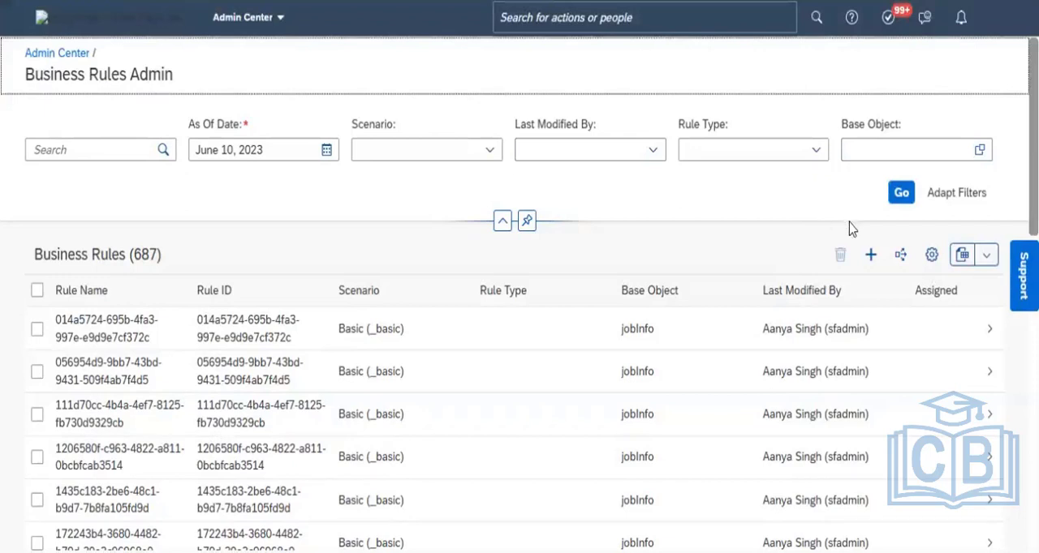
- Start creating a new business rule, examine the scenarios under Employee Central Core and collapse that category again
{"action": "left_click", "coordinate": [872, 259]}
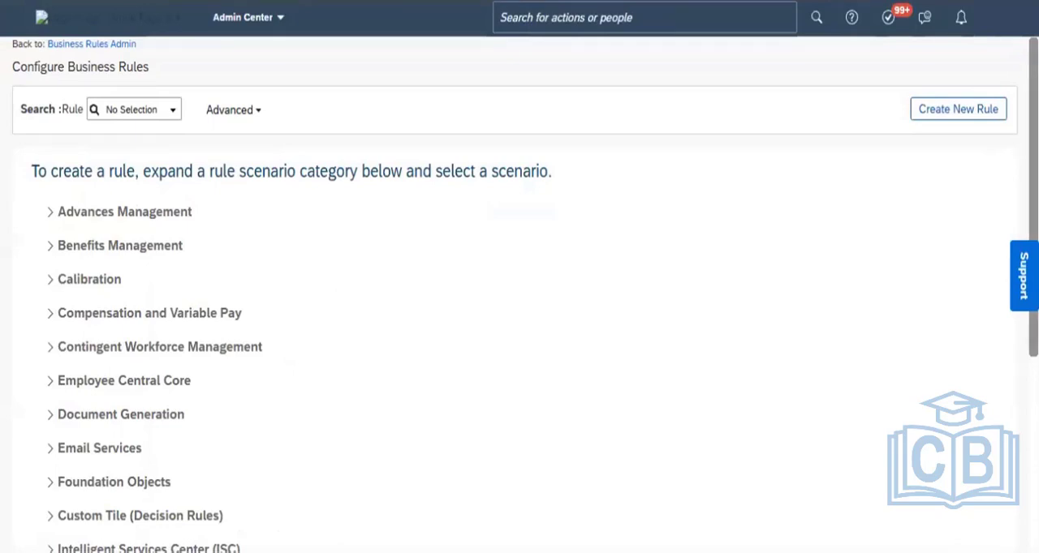
{"action": "scroll", "coordinate": [866, 184], "scroll_direction": "down", "scroll_amount": 2}
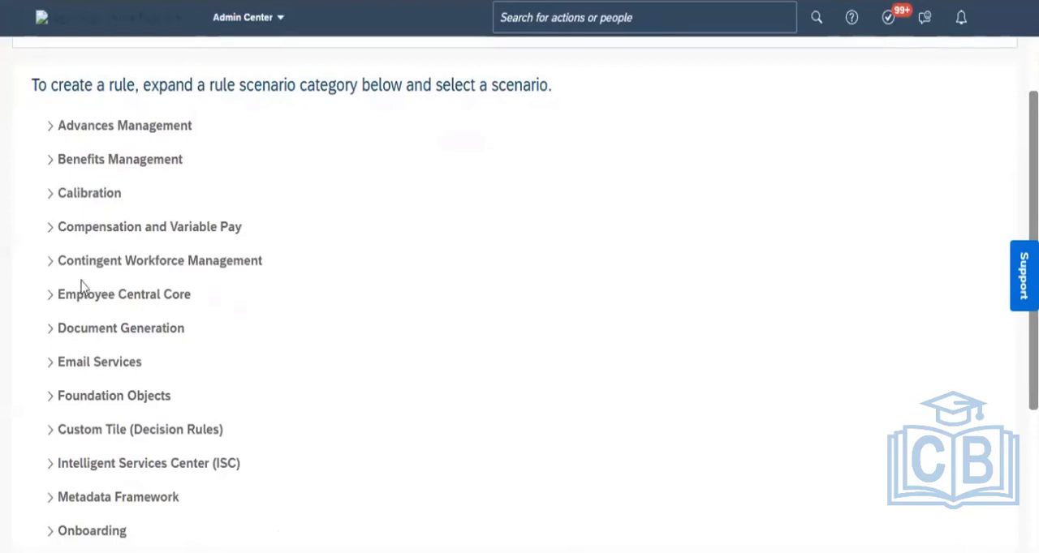
{"action": "left_click", "coordinate": [52, 299]}
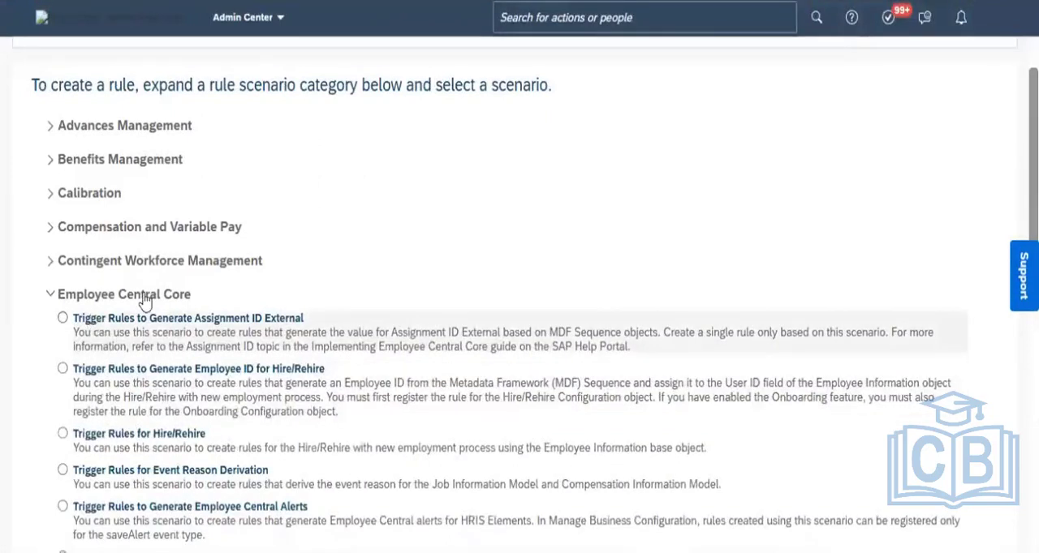
{"action": "left_click", "coordinate": [54, 296]}
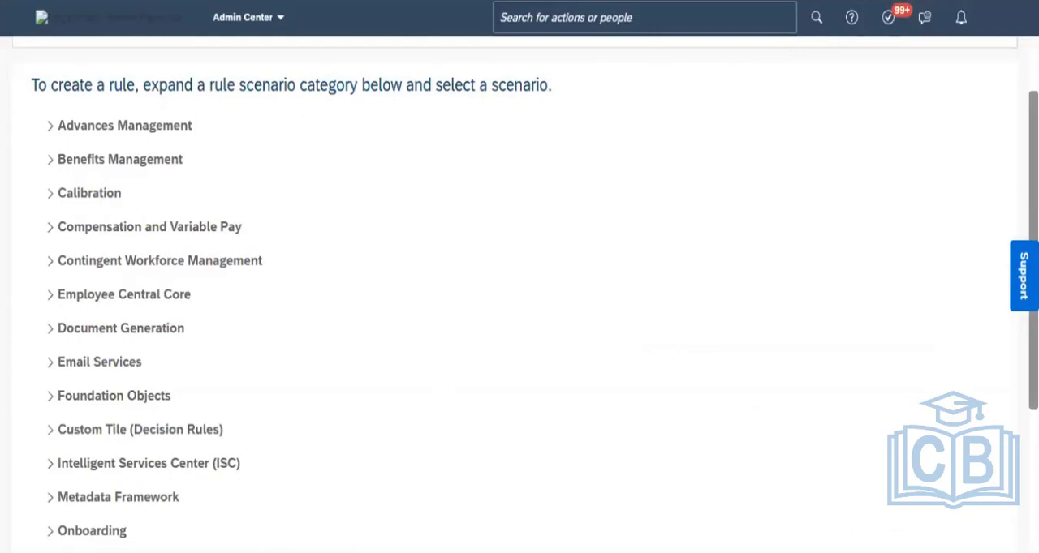
- Expand the Basic category and choose the Basic scenario for the new rule
{"action": "scroll", "coordinate": [362, 427], "scroll_direction": "down", "scroll_amount": 3}
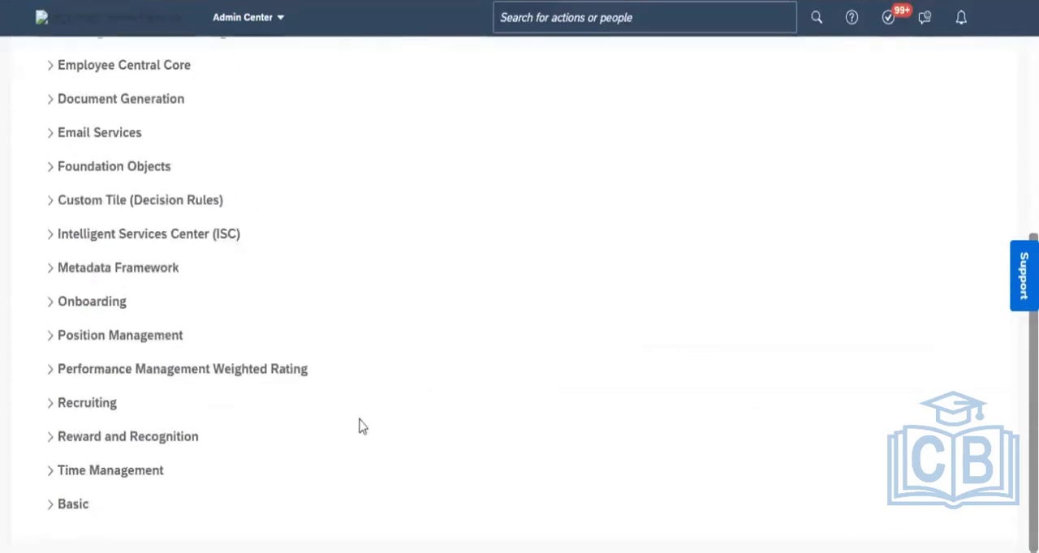
{"action": "left_click", "coordinate": [51, 506]}
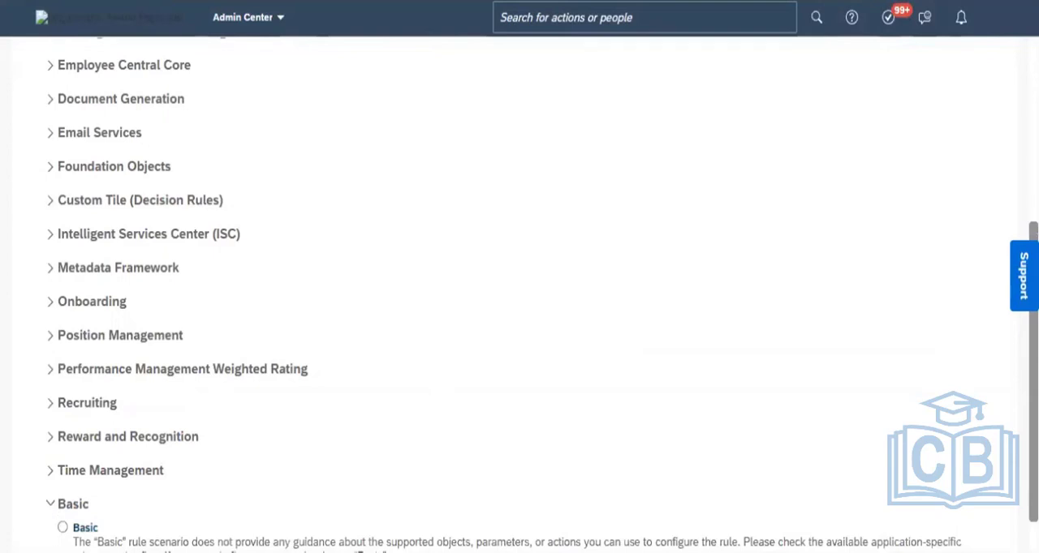
{"action": "left_click", "coordinate": [63, 528]}
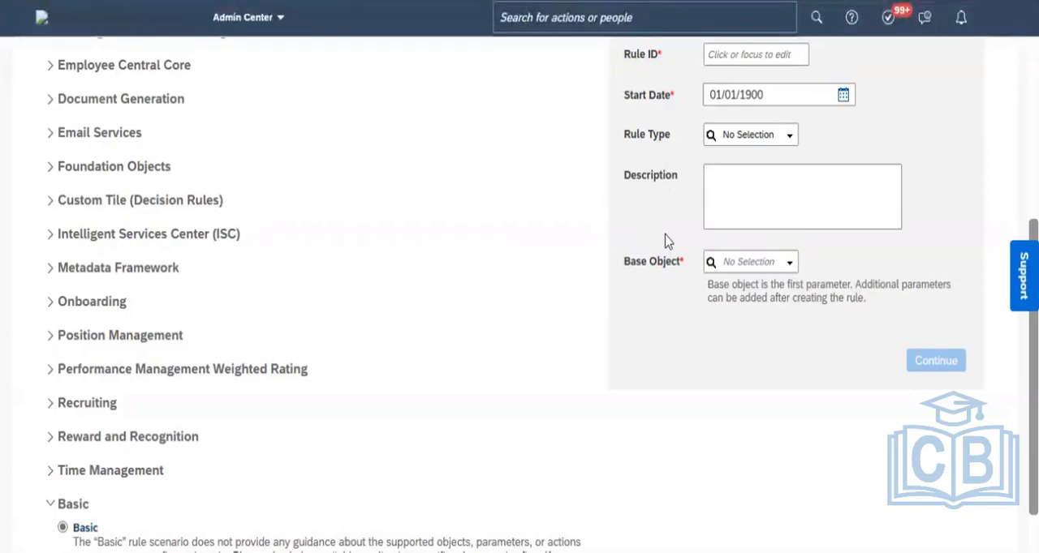
- Enter BR_ER_PC_10.06.23 in the Rule ID field of the new Basic rule
{"action": "left_click", "coordinate": [805, 98]}
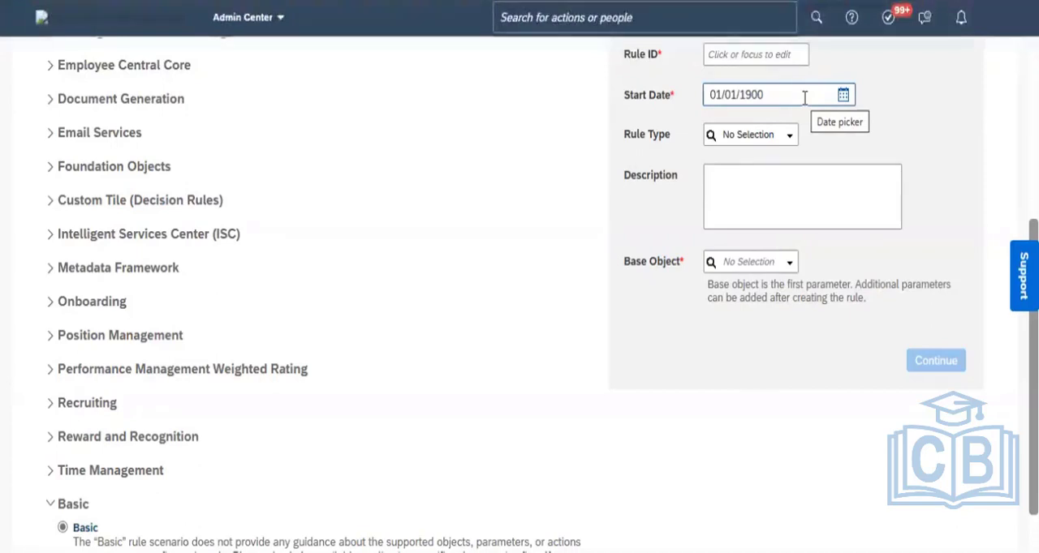
{"action": "left_click", "coordinate": [719, 55]}
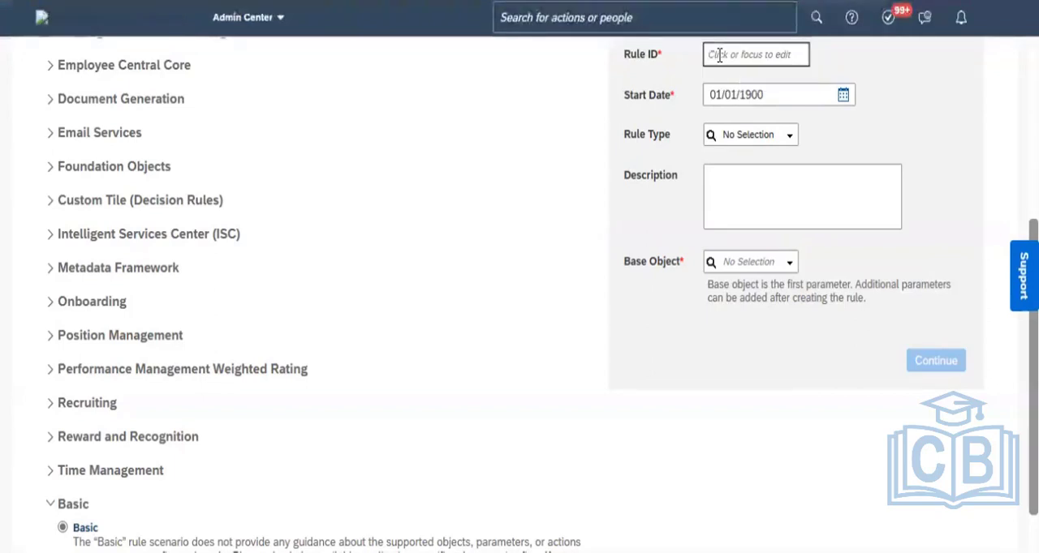
{"action": "type", "text": "BR_"}
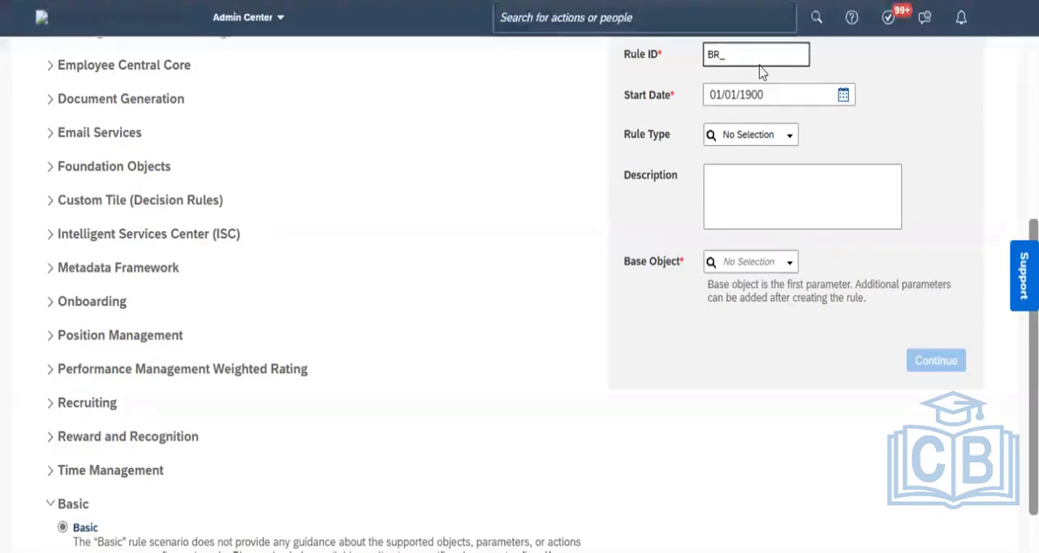
{"action": "type", "text": "ER"}
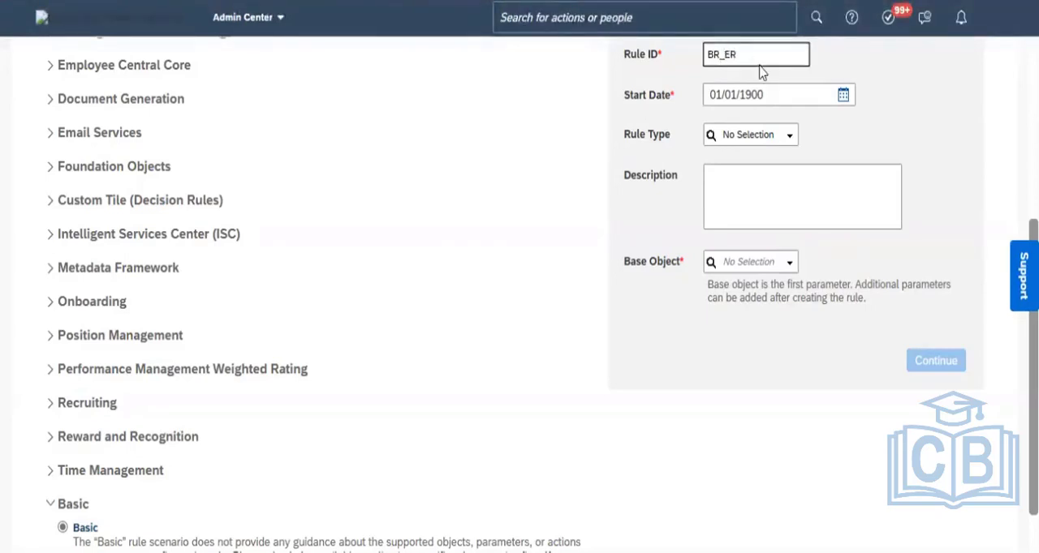
{"action": "type", "text": "_"}
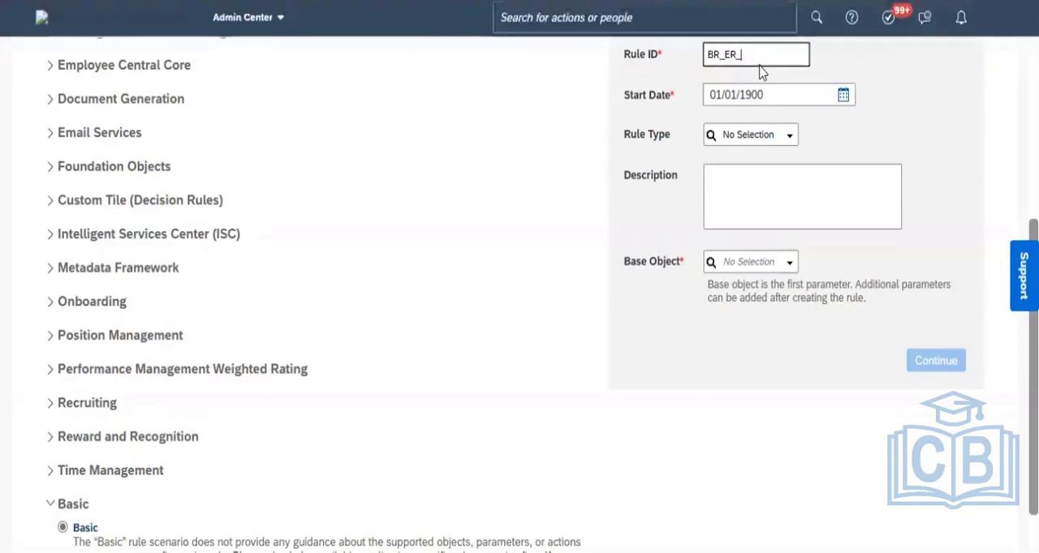
{"action": "type", "text": "P"}
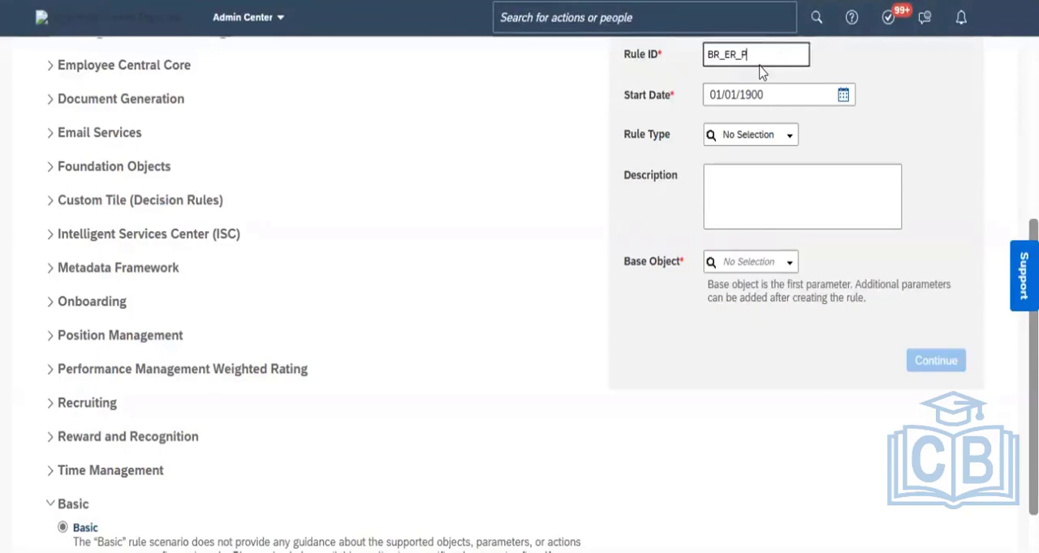
{"action": "type", "text": "C"}
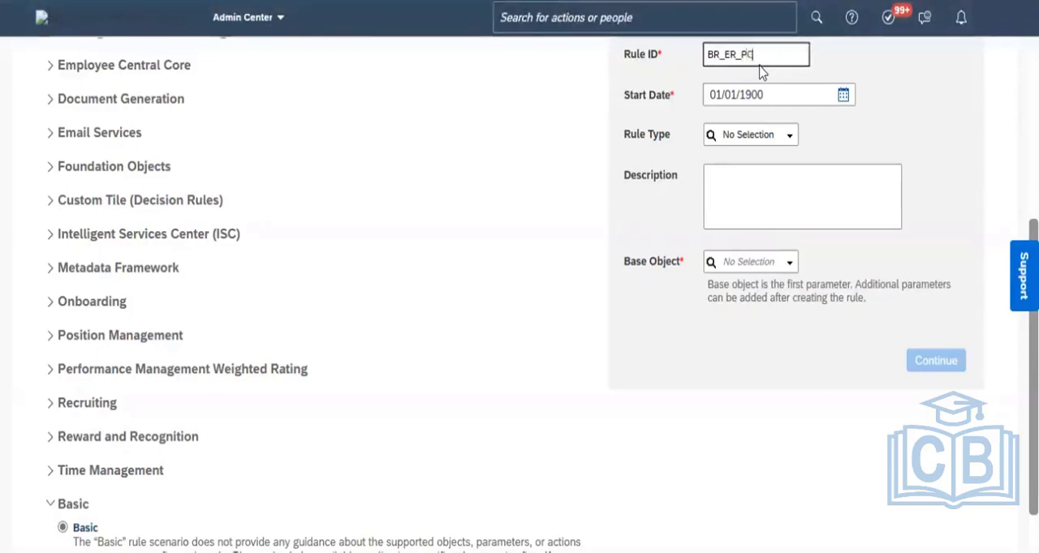
{"action": "type", "text": "_"}
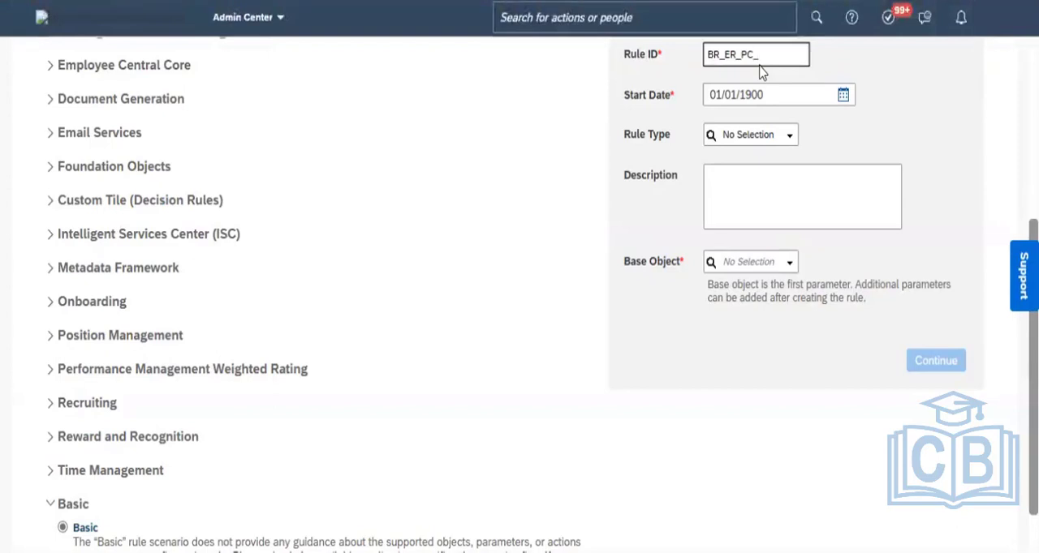
{"action": "type", "text": "10"}
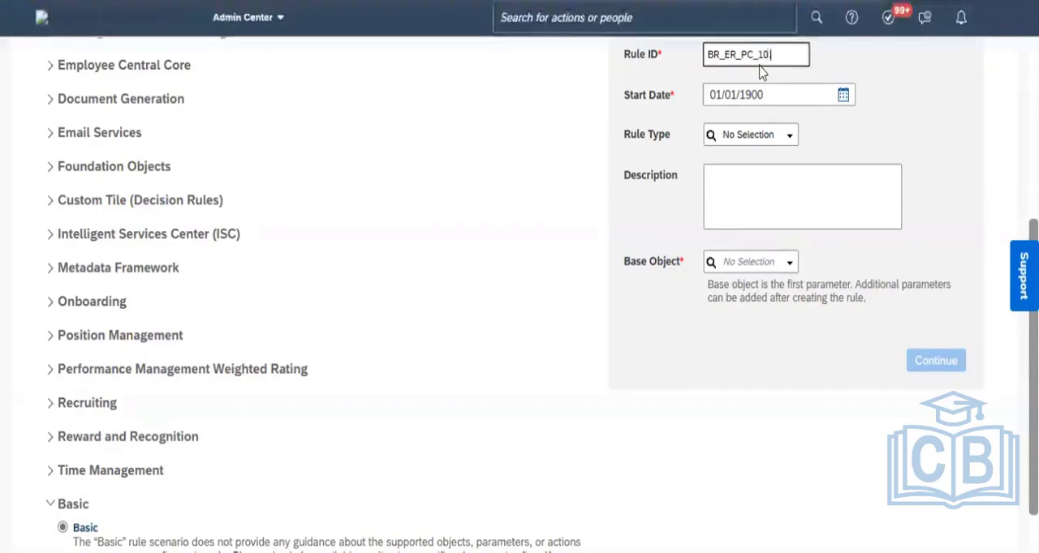
{"action": "type", "text": ".06"}
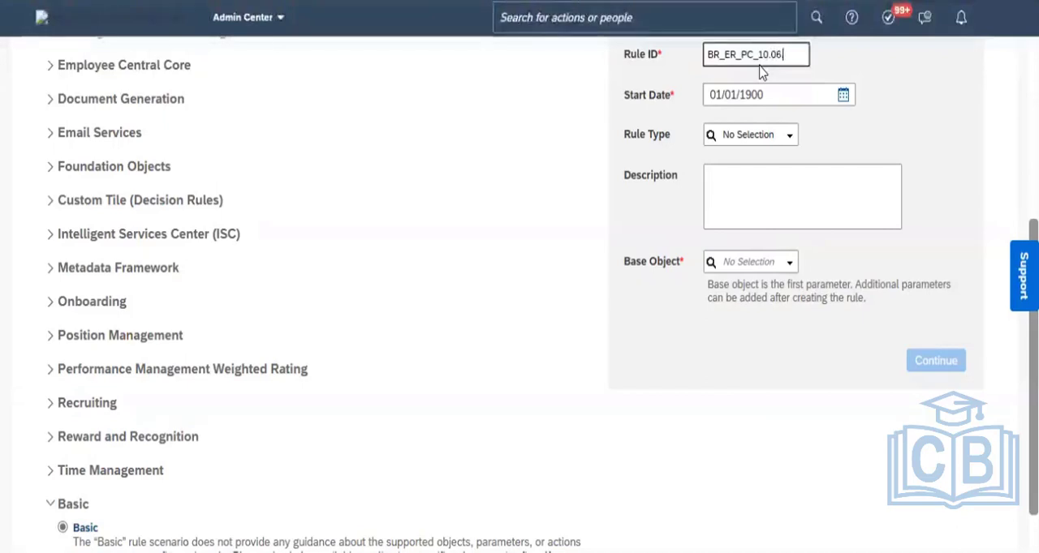
{"action": "type", "text": ".23"}
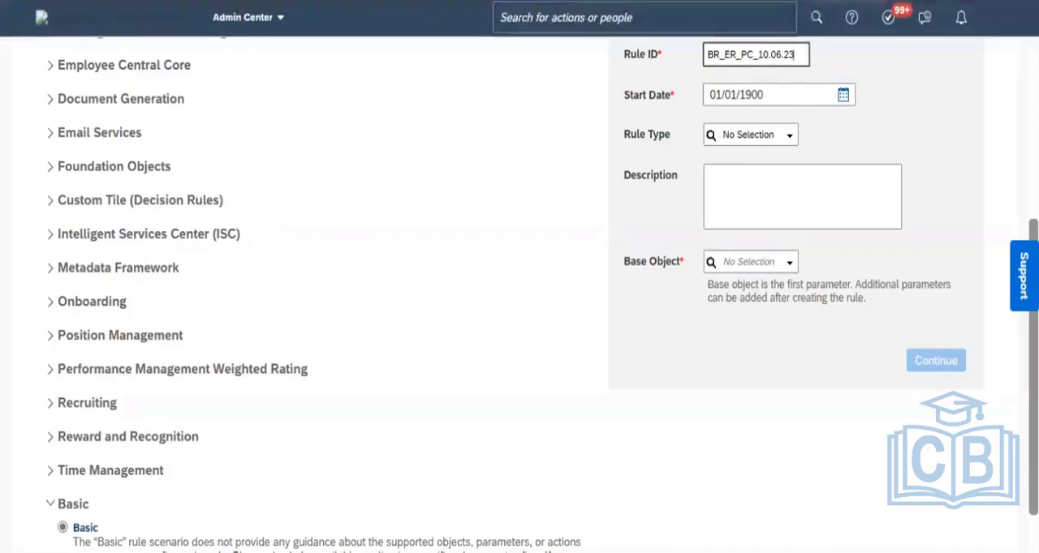
- Cut the whole text BR_ER_PC_10.06.23 out of the Rule ID field
{"action": "scroll", "coordinate": [519, 292], "scroll_direction": "up", "scroll_amount": 2}
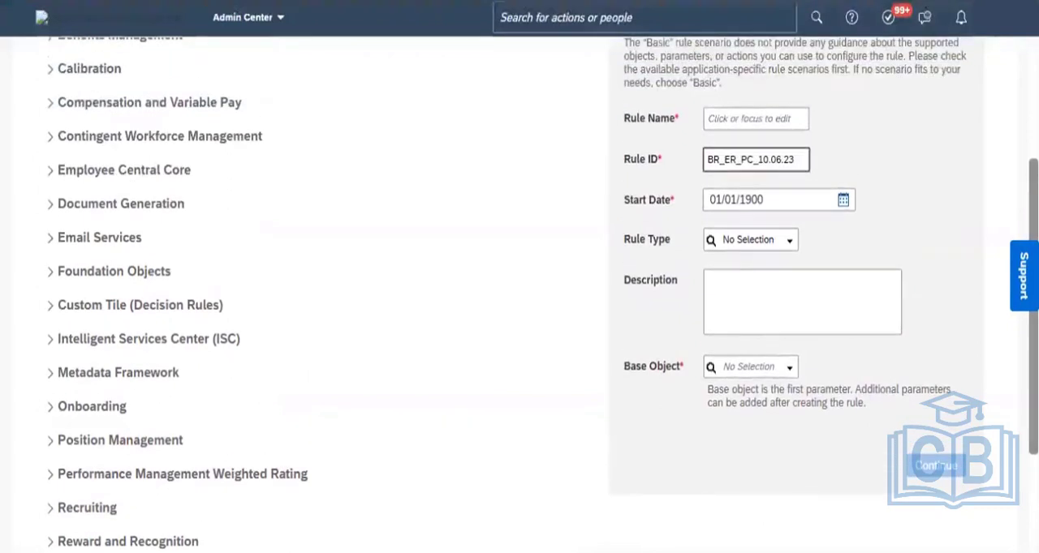
{"action": "key", "text": "shift+Left"}
{"action": "key", "text": "shift+Left"}
{"action": "key", "text": "shift+Left"}
{"action": "key", "text": "shift+Left"}
{"action": "key", "text": "shift+Left"}
{"action": "key", "text": "shift+Left"}
{"action": "key", "text": "shift+Left"}
{"action": "key", "text": "shift+Left"}
{"action": "key", "text": "shift+Left"}
{"action": "key", "text": "shift+Left"}
{"action": "key", "text": "shift+Left"}
{"action": "key", "text": "shift+Left"}
{"action": "key", "text": "shift+Left"}
{"action": "key", "text": "shift+Left"}
{"action": "key", "text": "shift+Left"}
{"action": "key", "text": "shift+Left"}
{"action": "key", "text": "shift+Left"}
{"action": "key", "text": "ctrl+c"}
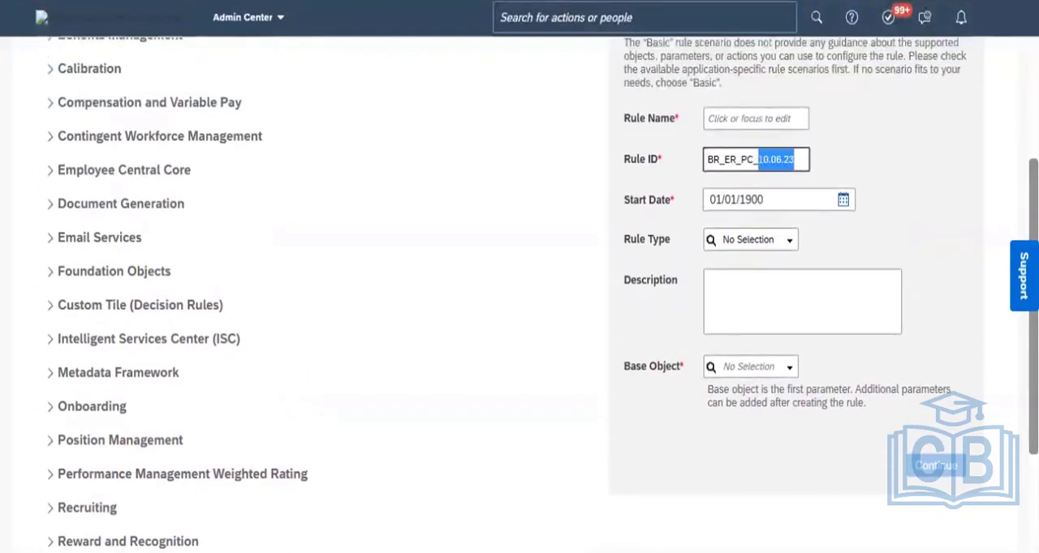
{"action": "key", "text": "BackSpace"}
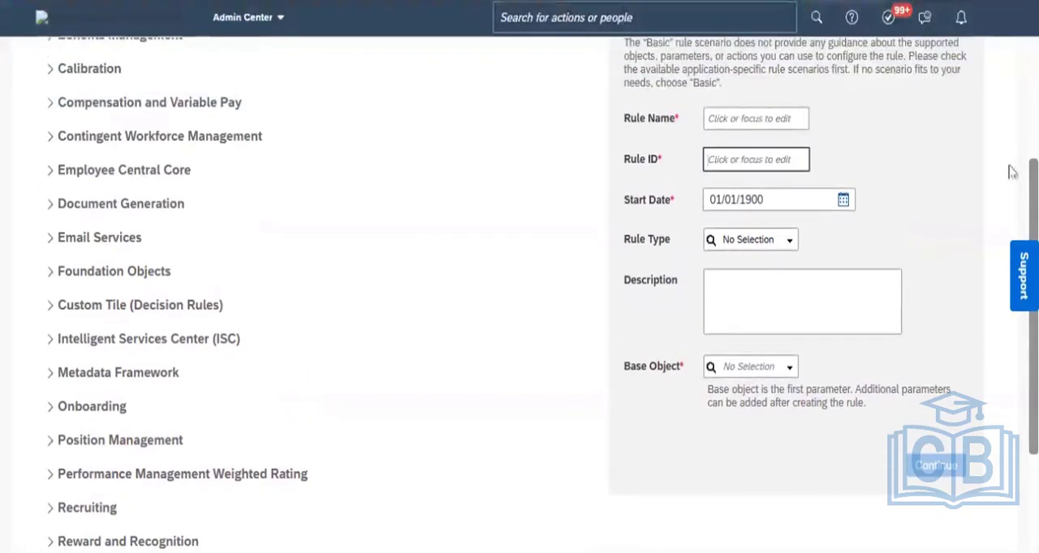
- Paste BR_ER_PC_10.06.23 as the Rule Name and also as the rule's Description
{"action": "left_click", "coordinate": [748, 119]}
{"action": "key", "text": "ctrl+v"}
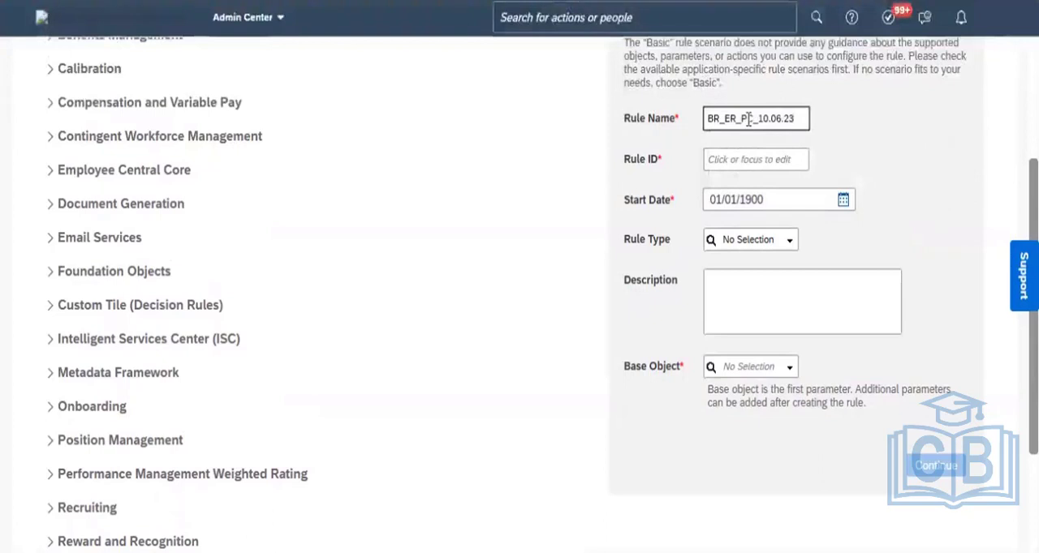
{"action": "key", "text": "Tab"}
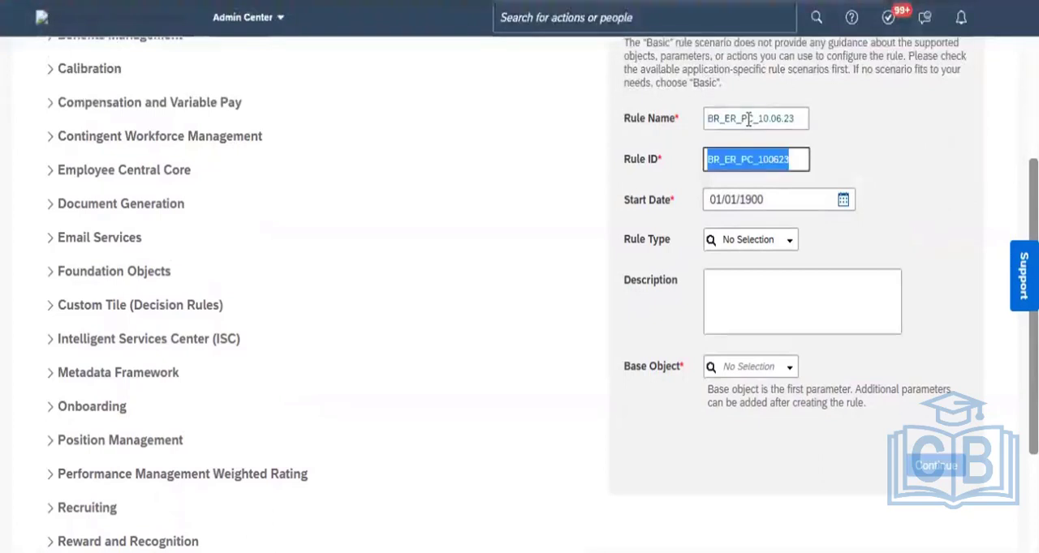
{"action": "left_click", "coordinate": [815, 294]}
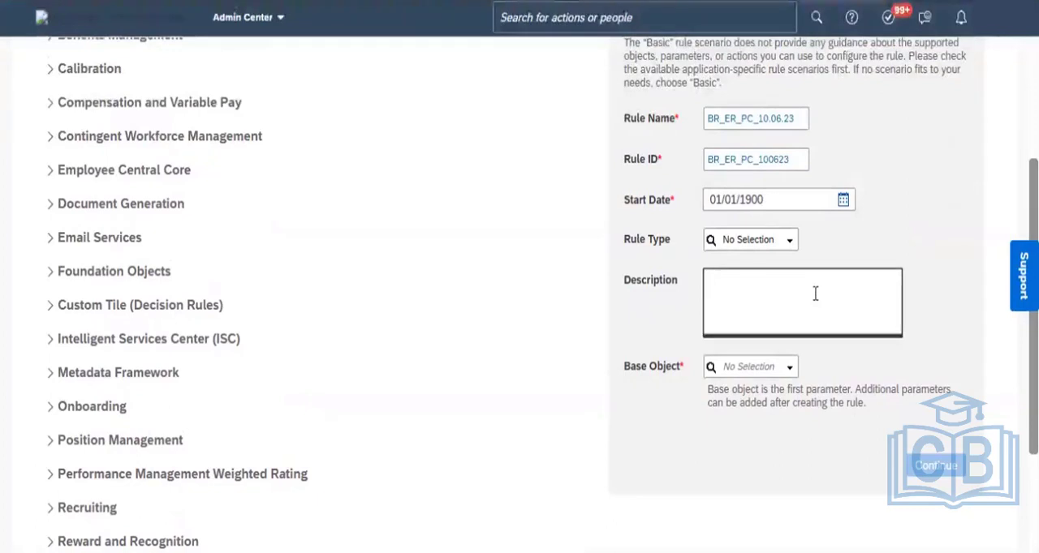
{"action": "key", "text": "ctrl+v"}
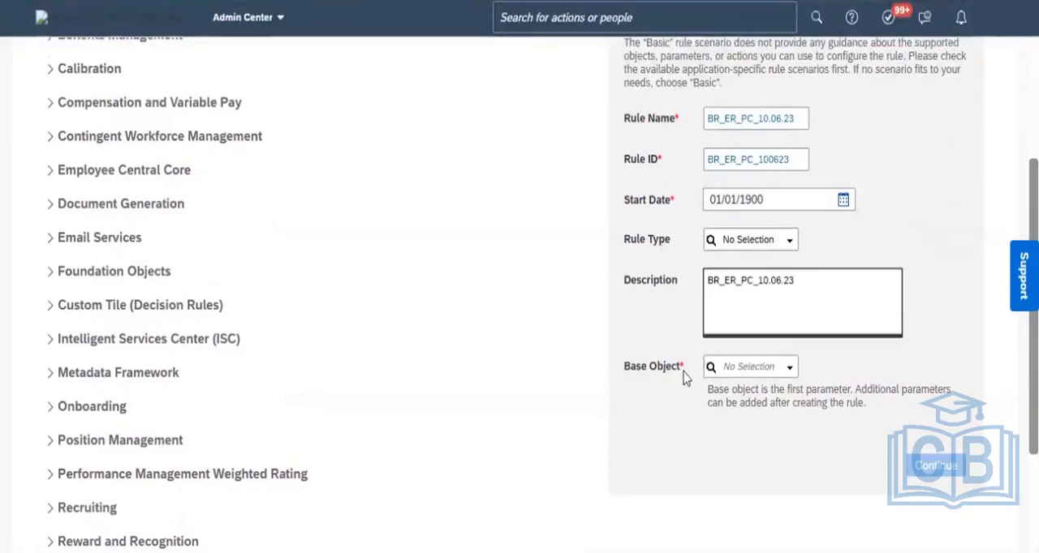
- Set the rule's Base Object to Job Information Model (recommended) and continue to the rule editor
{"action": "left_click", "coordinate": [764, 361]}
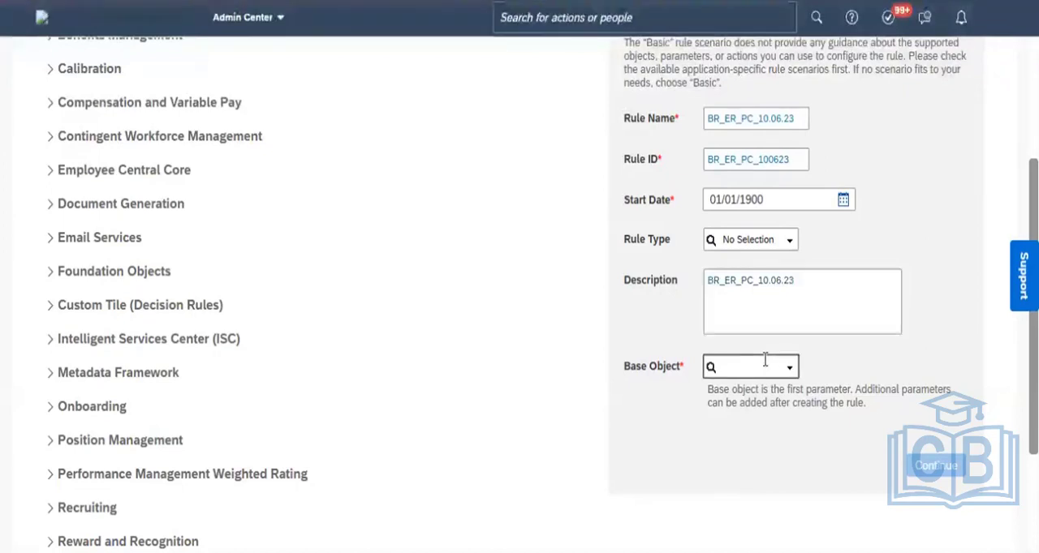
{"action": "type", "text": "job inform"}
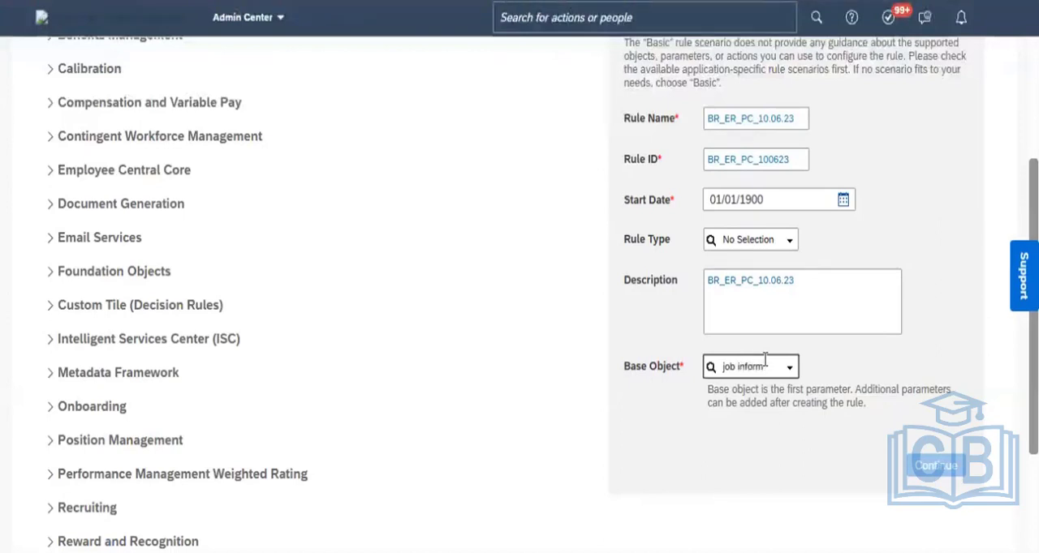
{"action": "type", "text": "ation"}
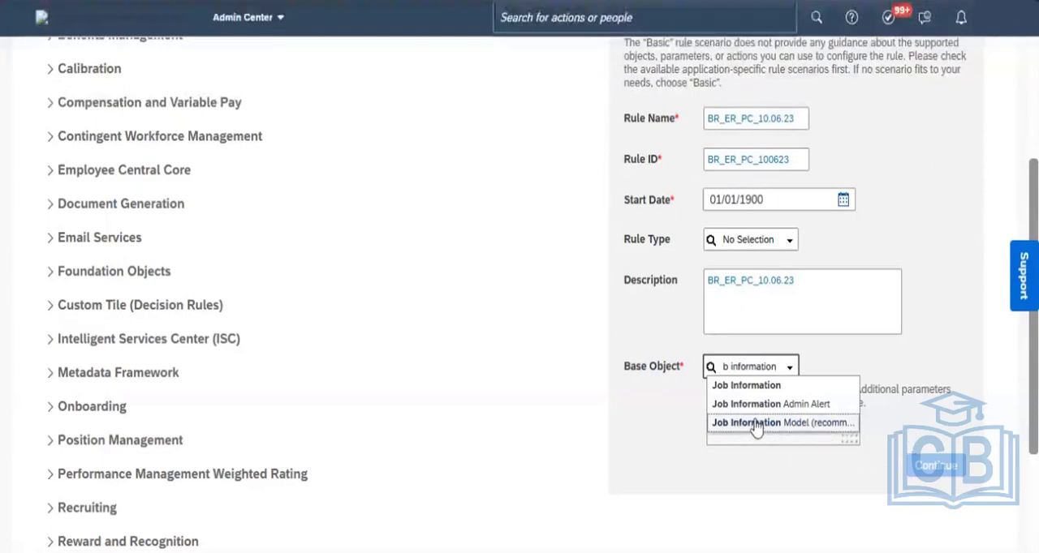
{"action": "left_click", "coordinate": [756, 423]}
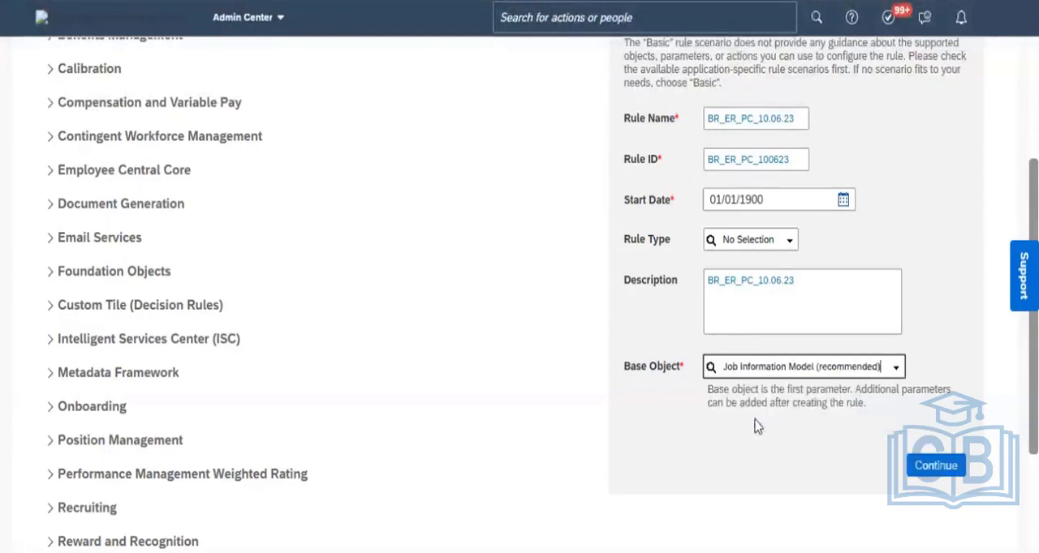
{"action": "left_click", "coordinate": [929, 477]}
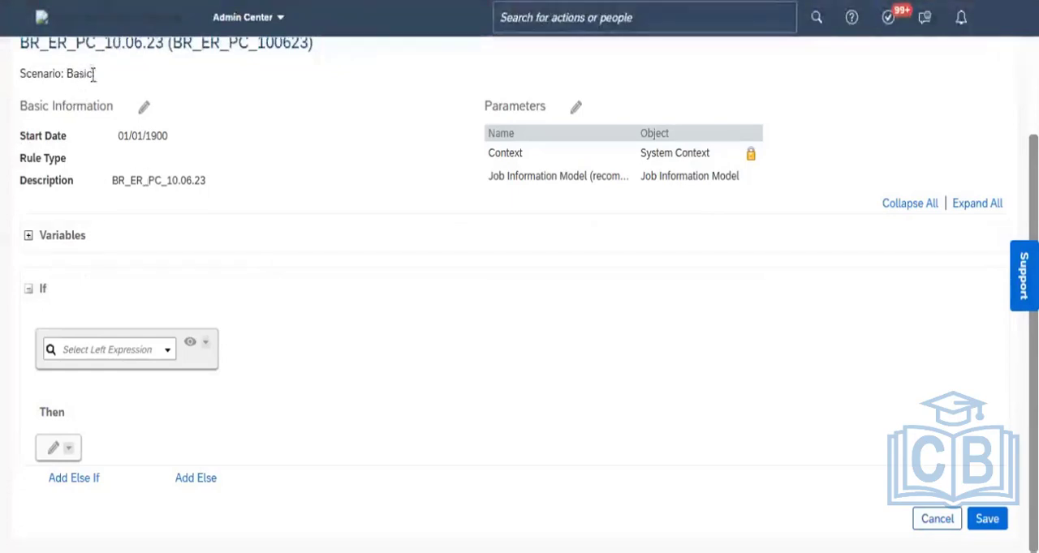
- Examine the rule's parameters in edit mode and the actions offered for the empty If expression
{"action": "left_click_drag", "start_coordinate": [94, 74], "coordinate": [66, 74]}
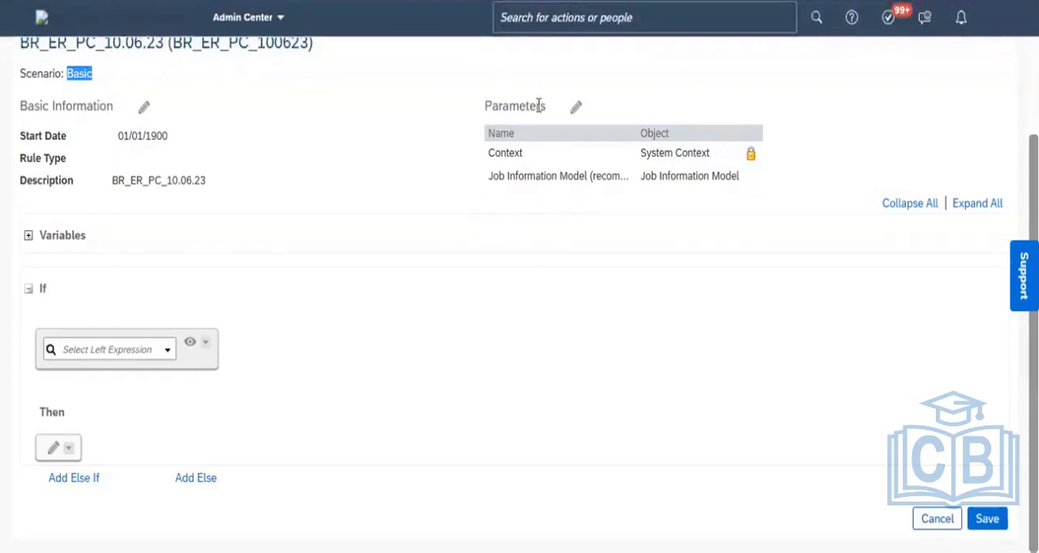
{"action": "left_click", "coordinate": [576, 108]}
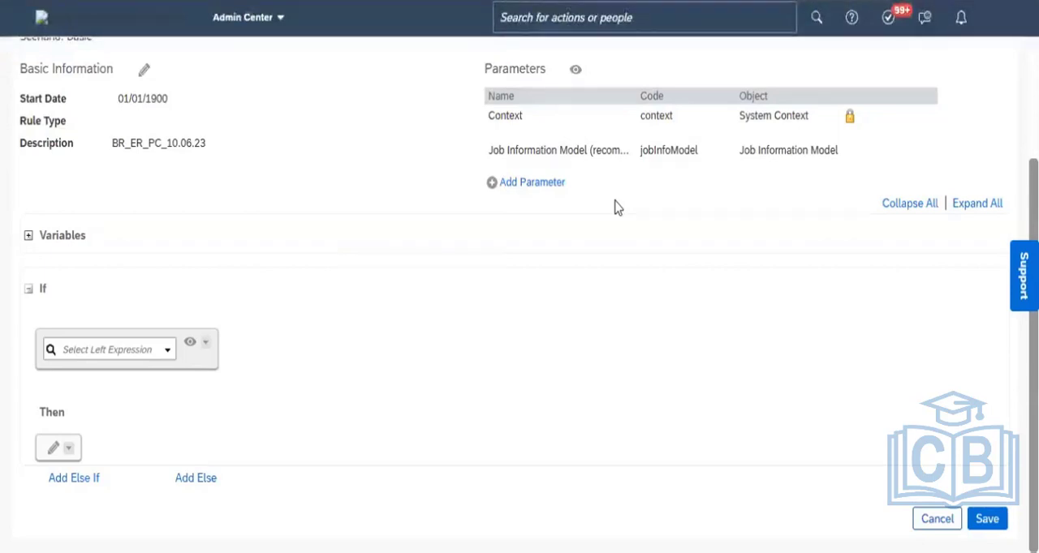
{"action": "left_click", "coordinate": [576, 73]}
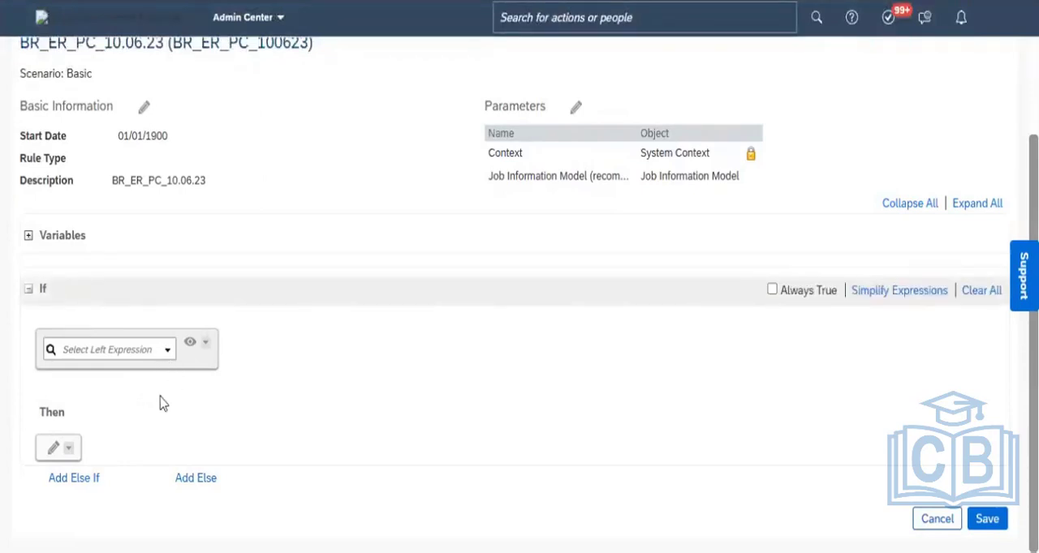
{"action": "left_click", "coordinate": [206, 347]}
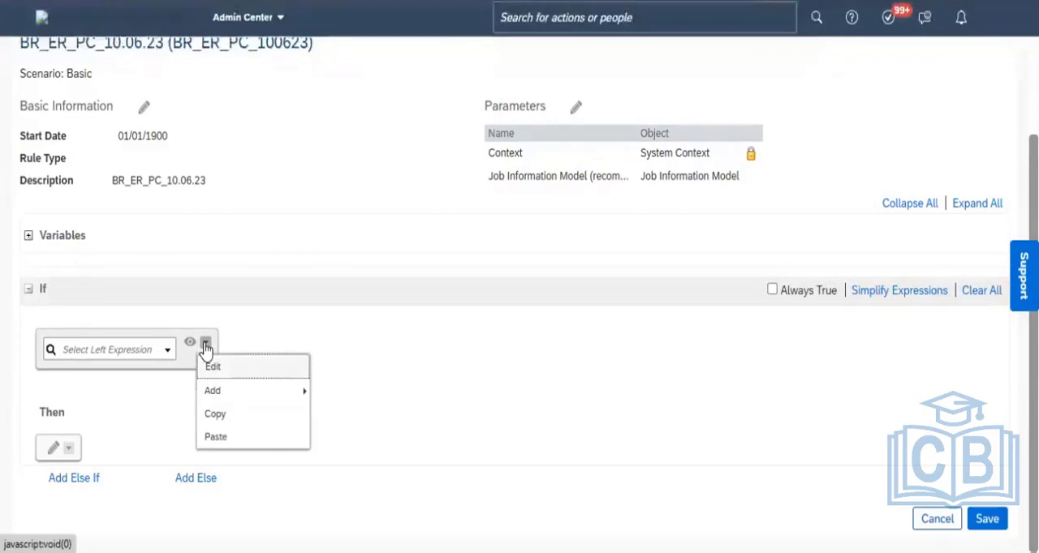
{"action": "mouse_move", "coordinate": [248, 392]}
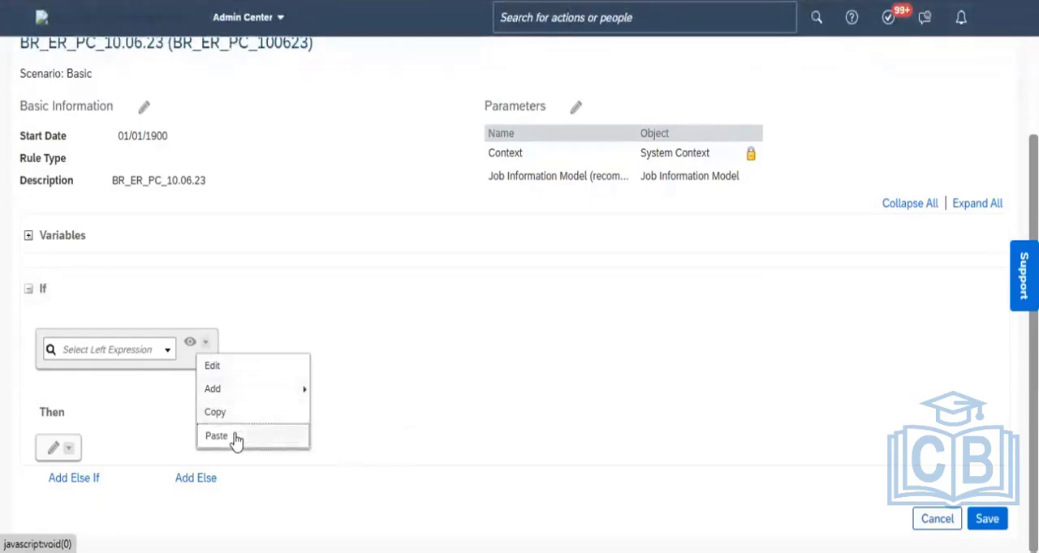
{"action": "mouse_move", "coordinate": [291, 394]}
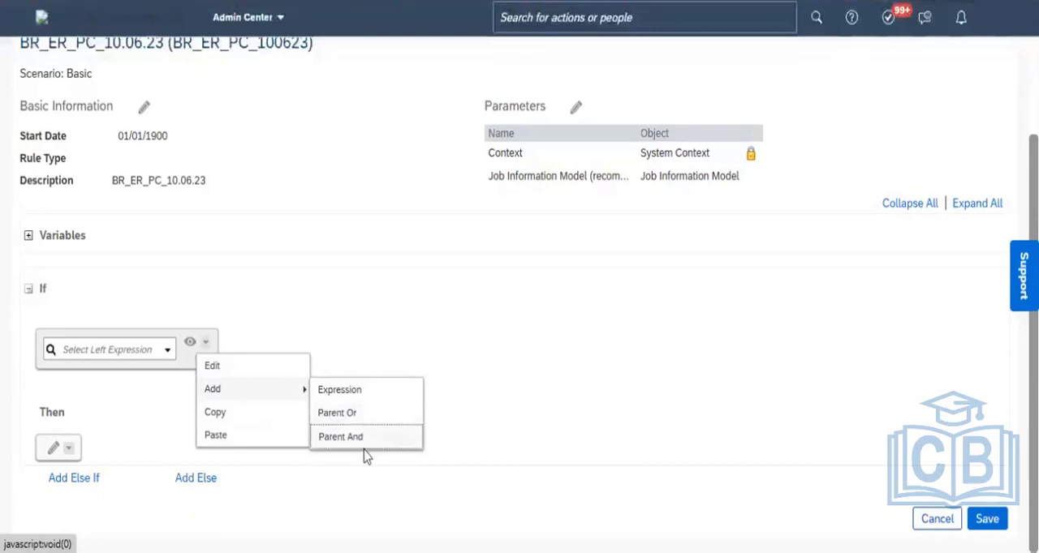
{"action": "left_click", "coordinate": [475, 416]}
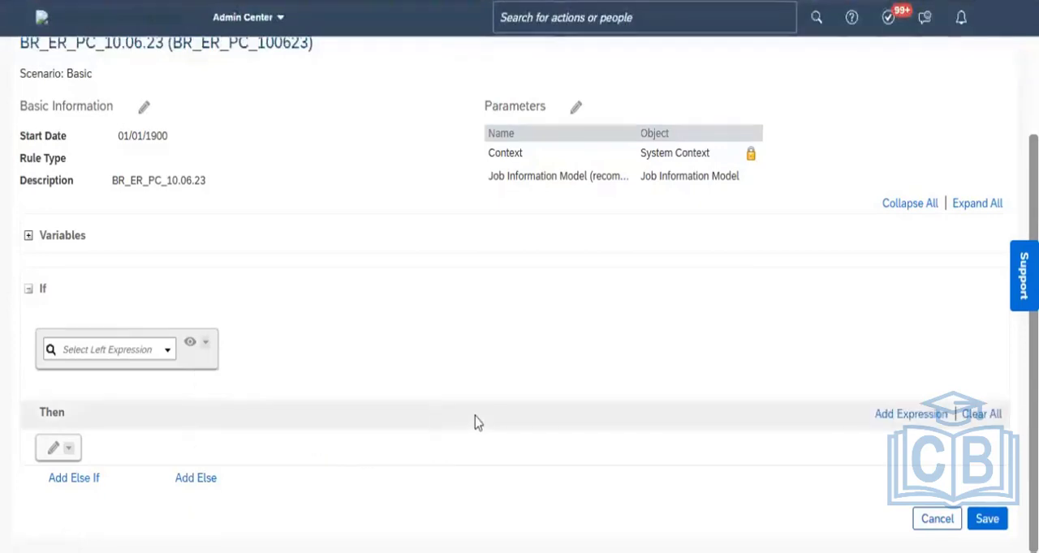
- Choose the Value of Position from Job Information Model (recommended) as the If condition's left expression
{"action": "left_click", "coordinate": [165, 355]}
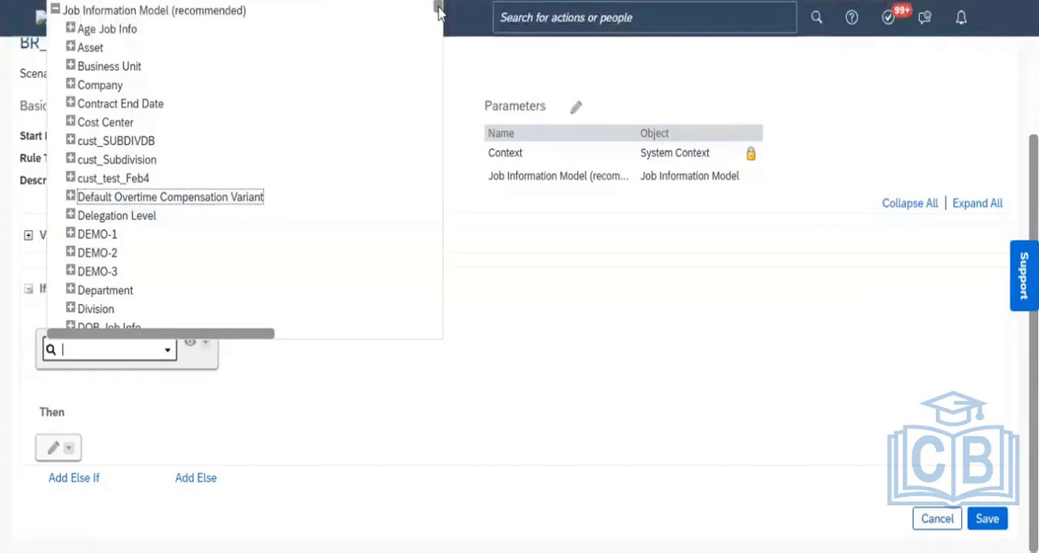
{"action": "left_click_drag", "start_coordinate": [438, 7], "coordinate": [438, 12]}
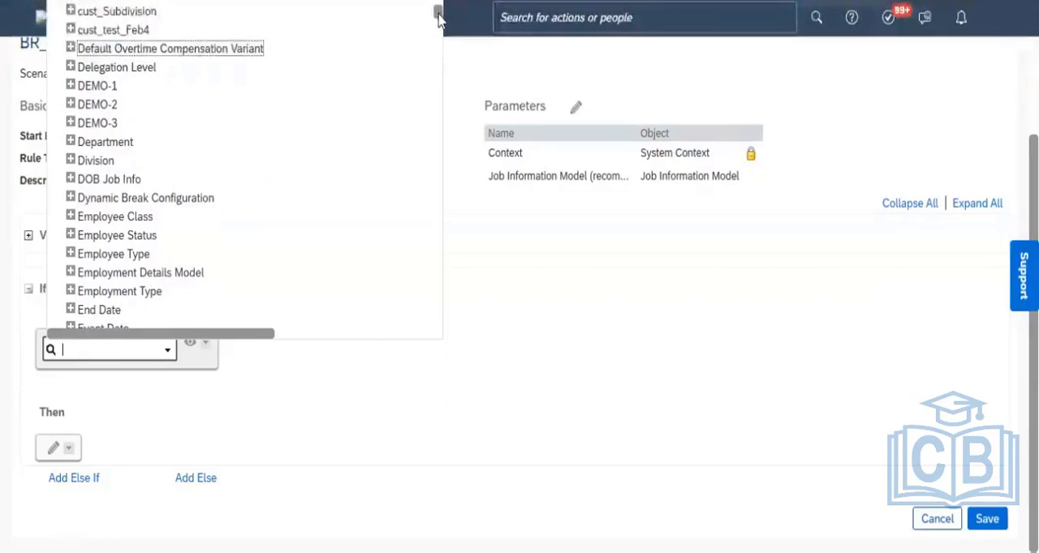
{"action": "left_click_drag", "start_coordinate": [438, 15], "coordinate": [438, 29]}
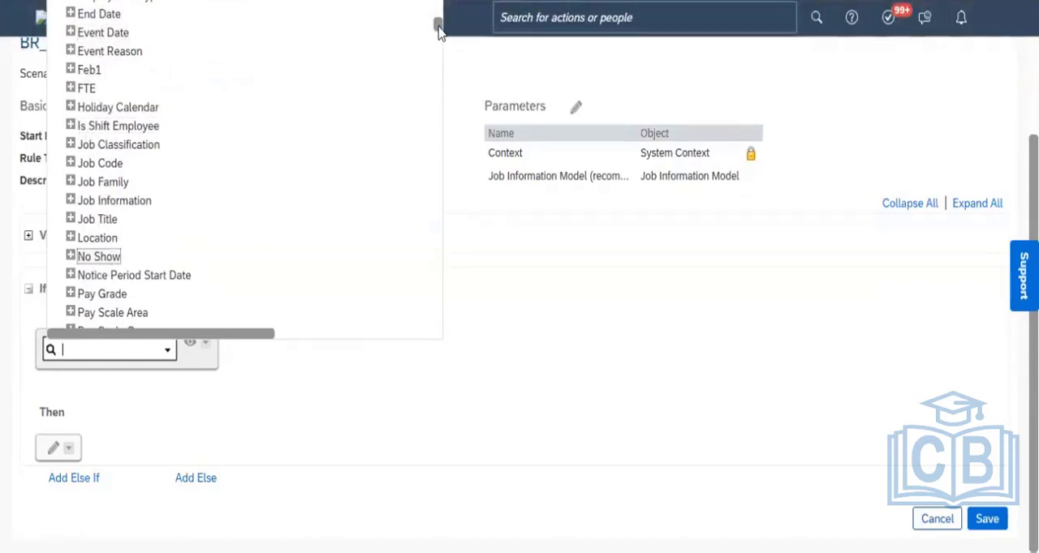
{"action": "left_click_drag", "start_coordinate": [438, 29], "coordinate": [439, 42]}
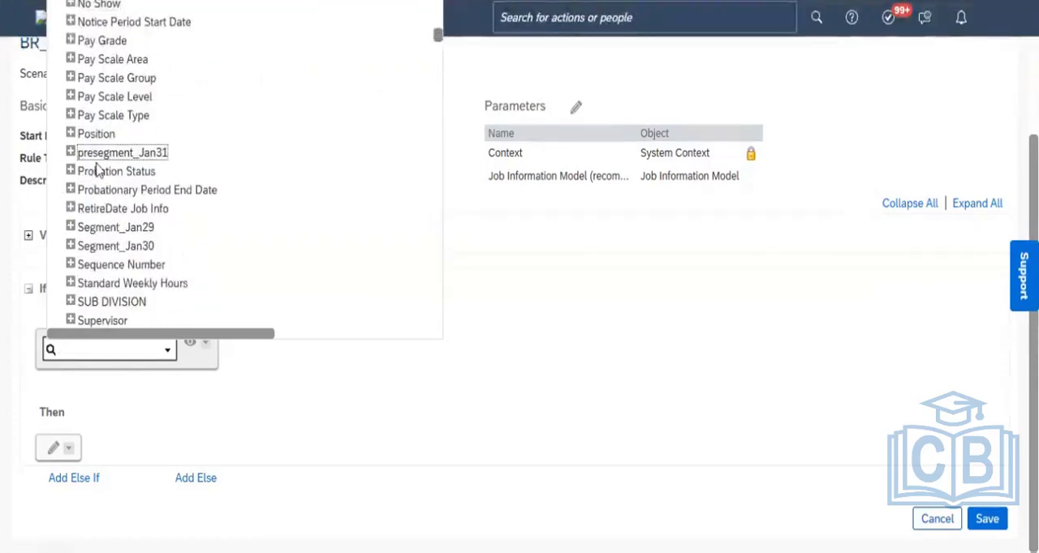
{"action": "left_click", "coordinate": [70, 135]}
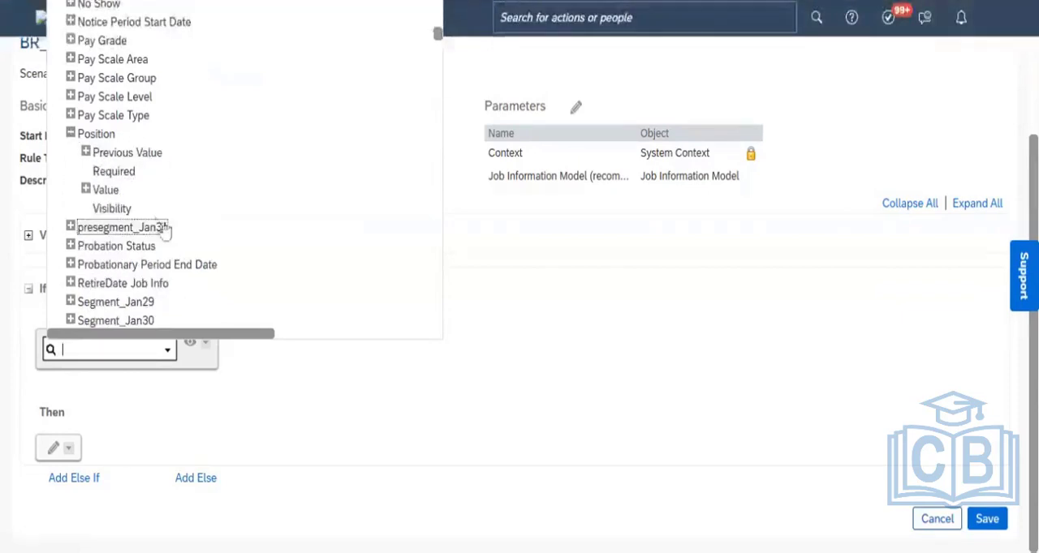
{"action": "left_click", "coordinate": [105, 190]}
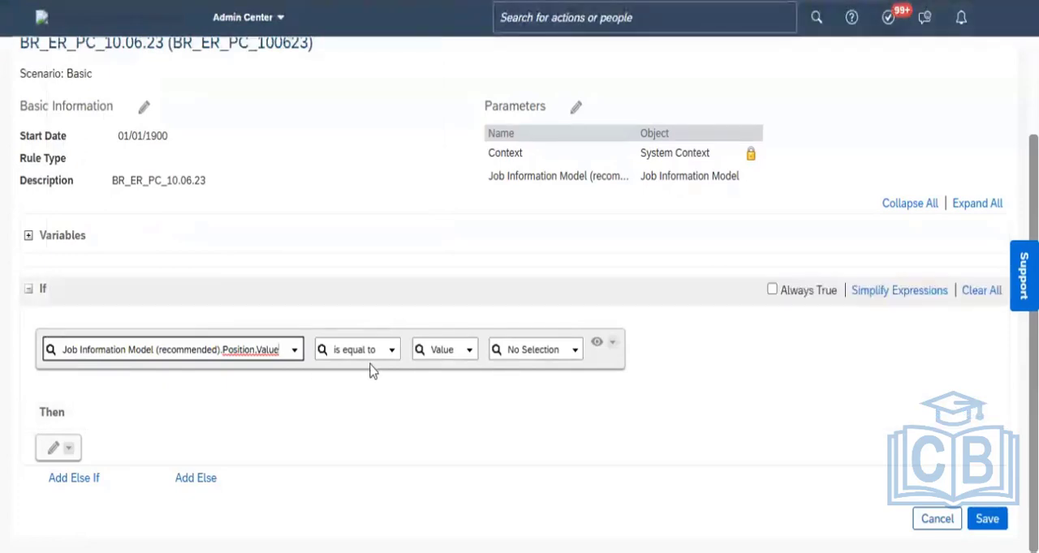
- Complete the If condition with the operator "is not equal to" and Position's Previous Value, and close the expression for editing
{"action": "left_click", "coordinate": [390, 354]}
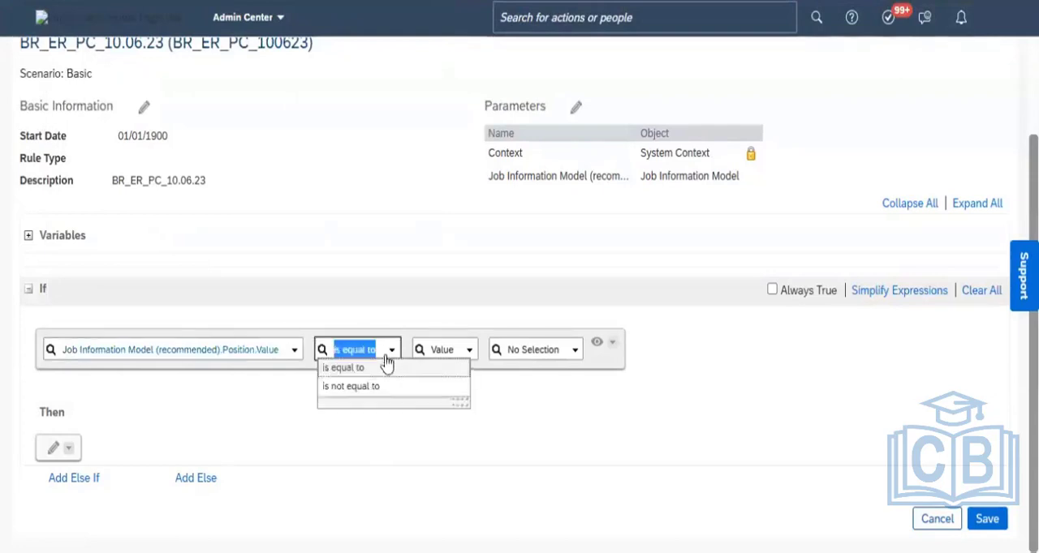
{"action": "left_click", "coordinate": [367, 388]}
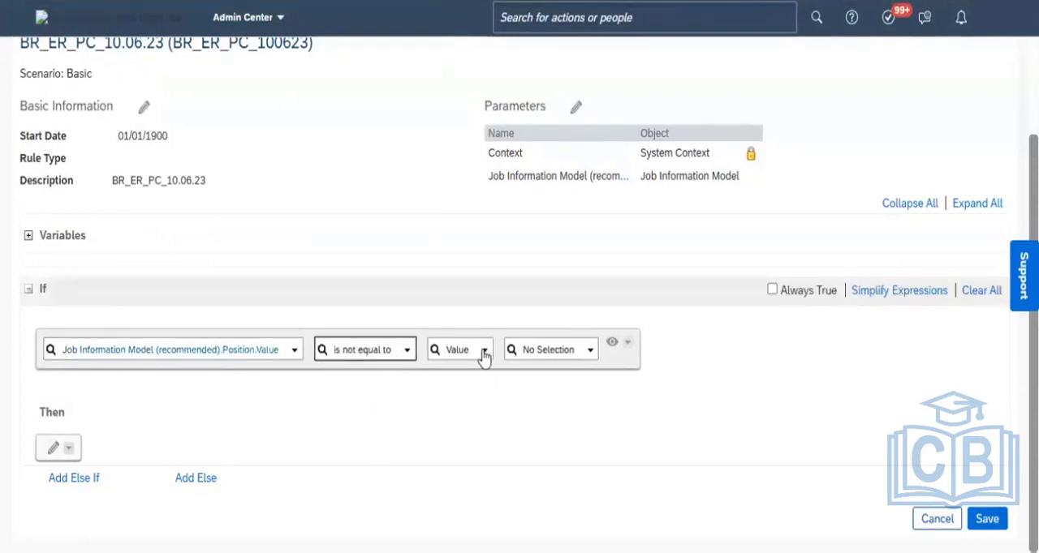
{"action": "left_click", "coordinate": [484, 354]}
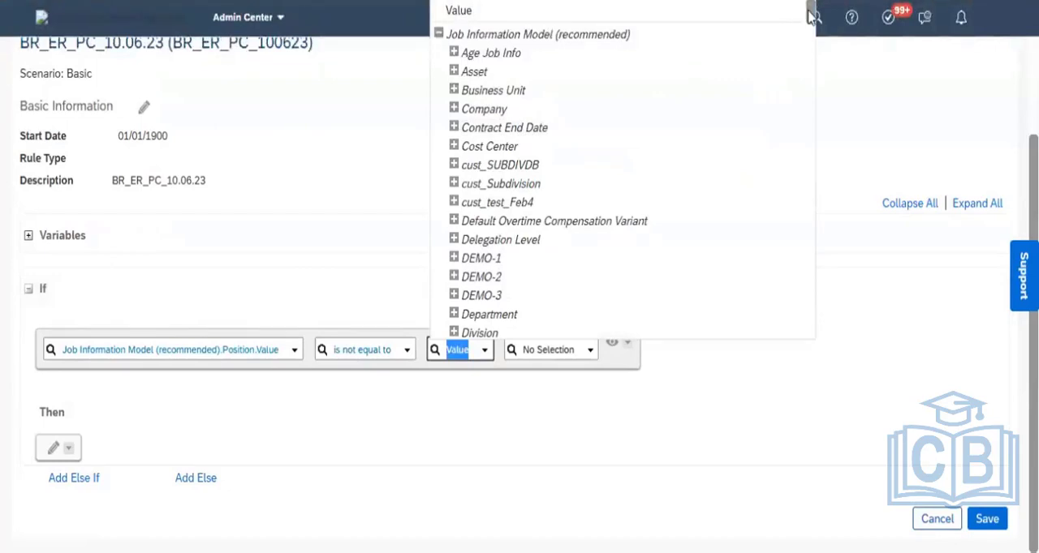
{"action": "left_click_drag", "start_coordinate": [809, 16], "coordinate": [812, 71]}
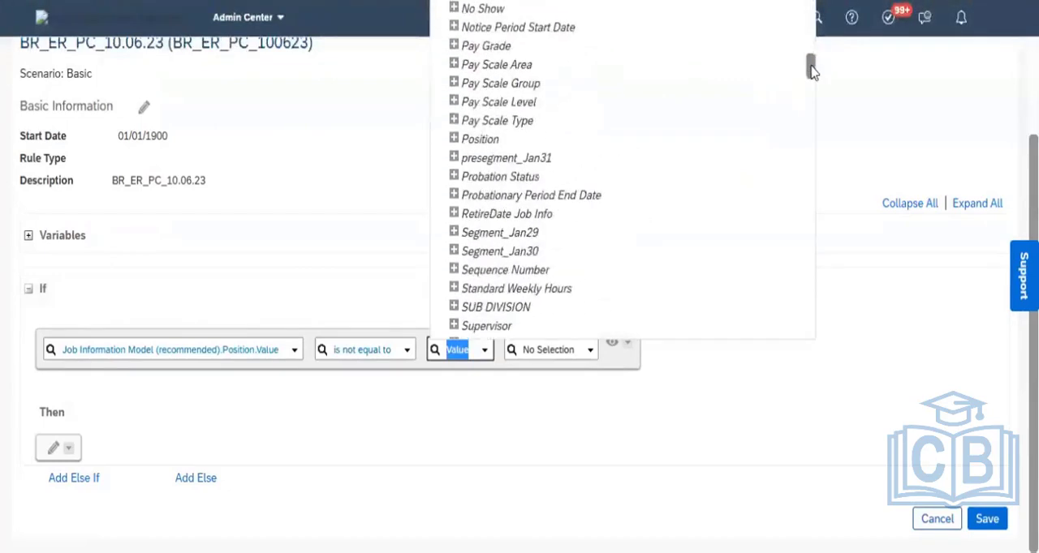
{"action": "left_click", "coordinate": [455, 142]}
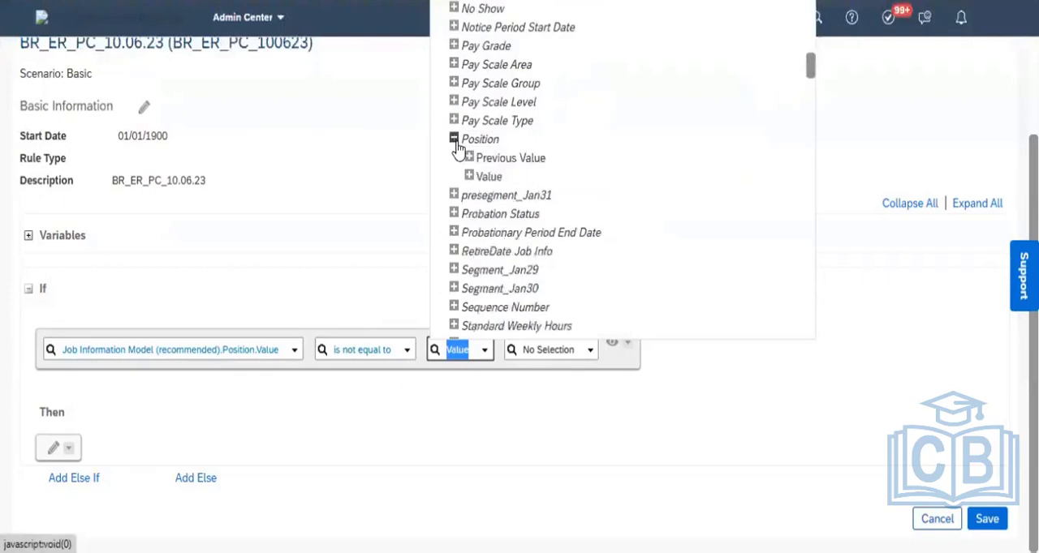
{"action": "left_click", "coordinate": [532, 160]}
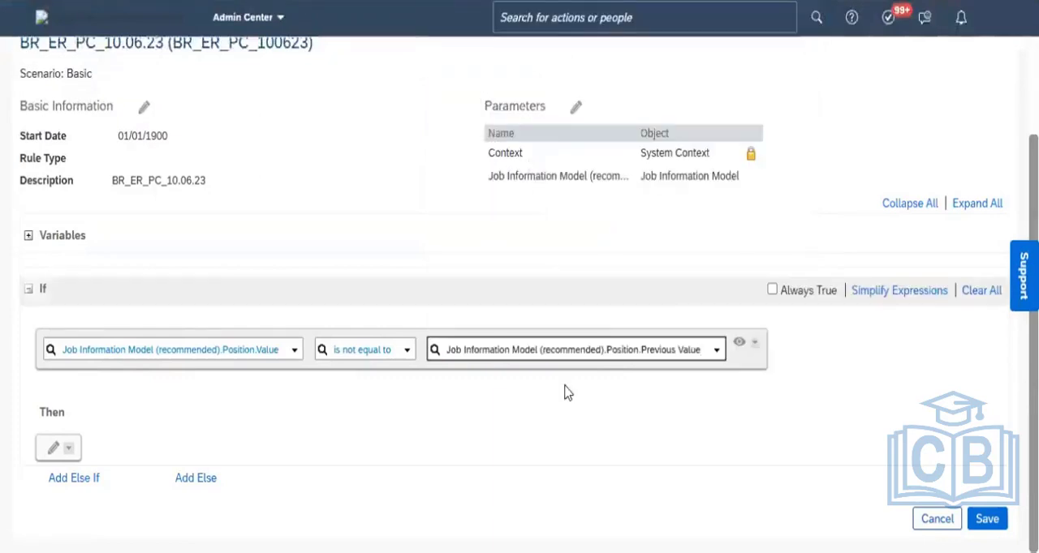
{"action": "left_click", "coordinate": [739, 343]}
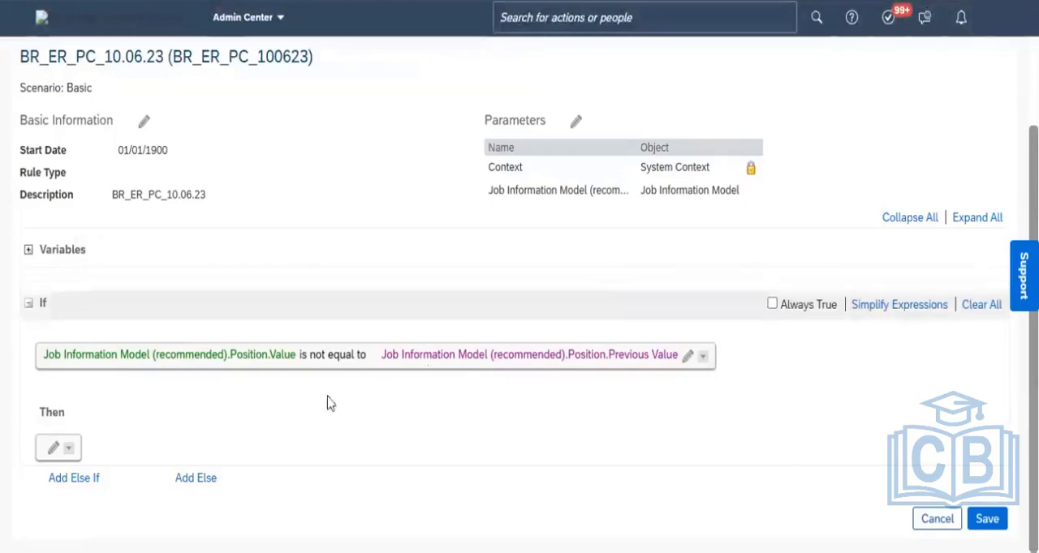
- Add a Set action under Then with the Value of Event Reason from Job Information Model (recommended) as its target
{"action": "left_click", "coordinate": [52, 455]}
{"action": "left_click", "coordinate": [152, 457]}
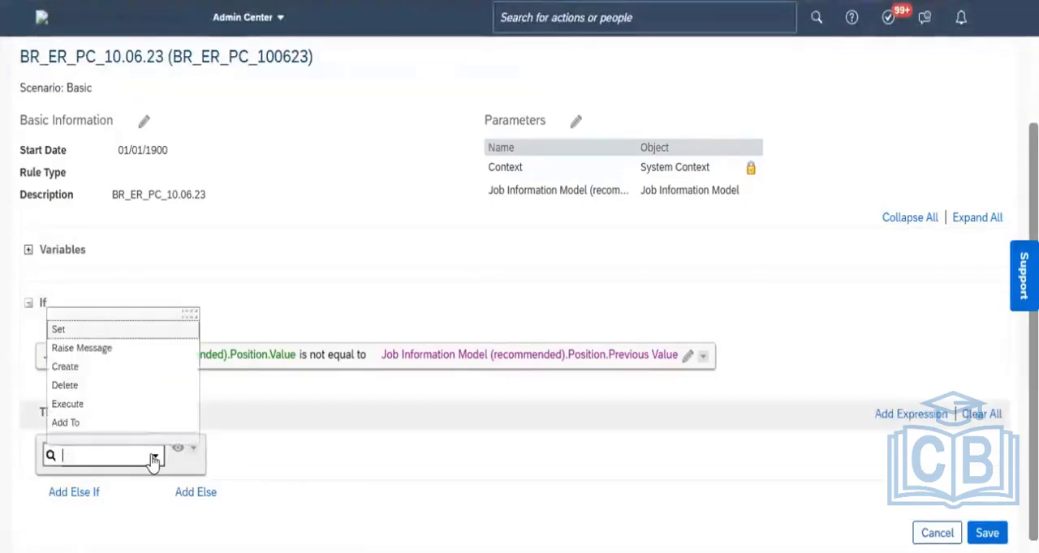
{"action": "left_click", "coordinate": [87, 328]}
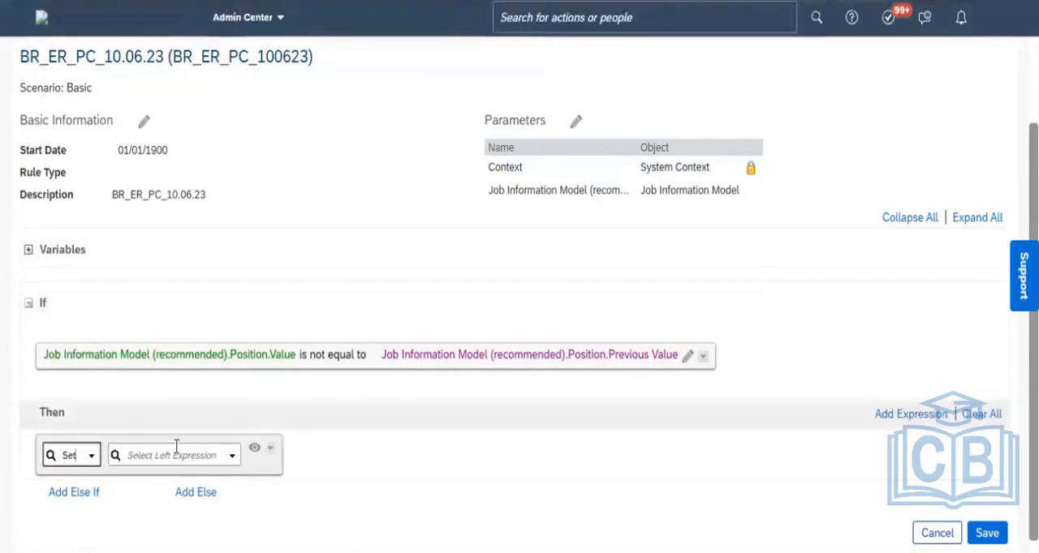
{"action": "left_click", "coordinate": [232, 457]}
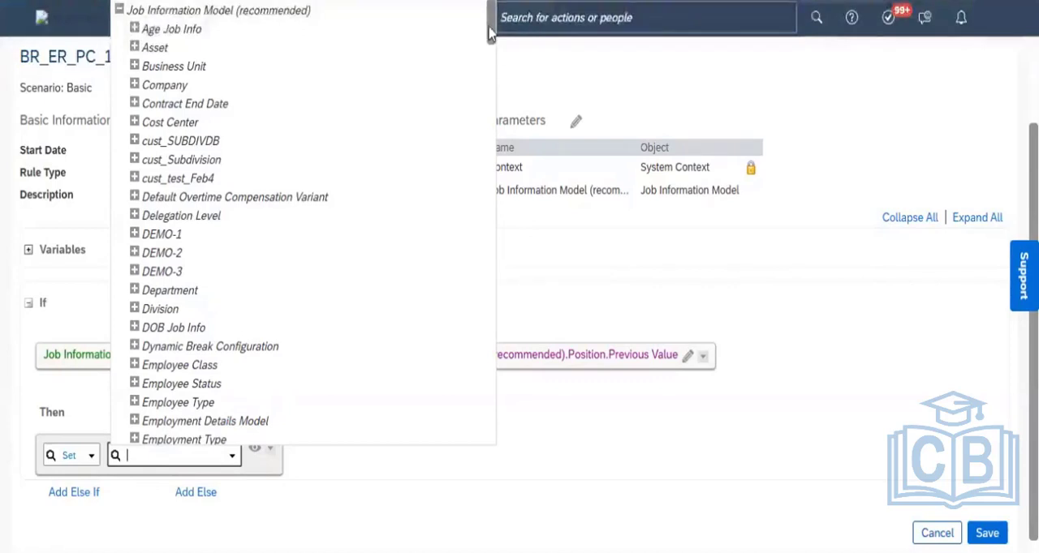
{"action": "left_click_drag", "start_coordinate": [491, 34], "coordinate": [491, 42]}
{"action": "left_click_drag", "start_coordinate": [490, 48], "coordinate": [490, 59]}
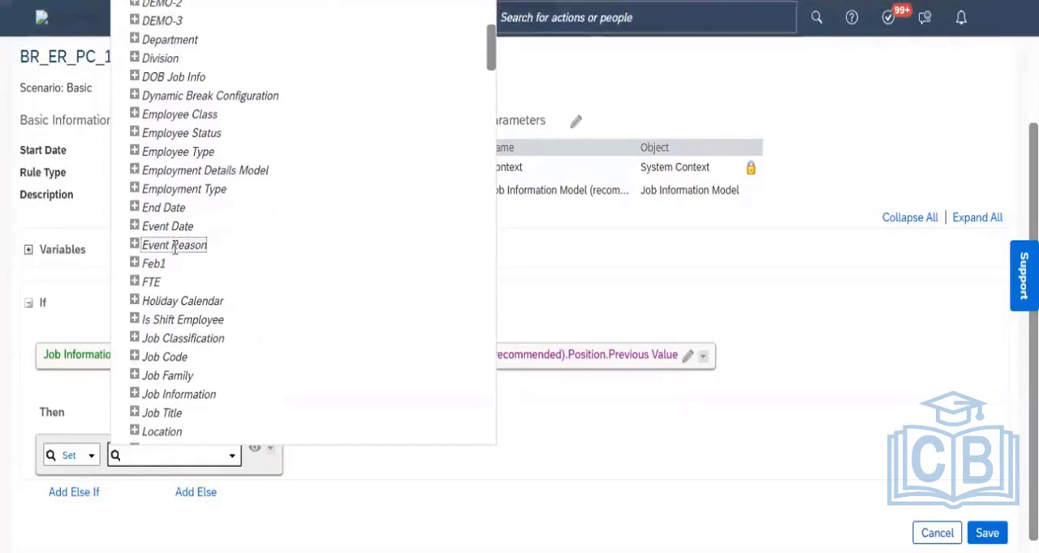
{"action": "left_click", "coordinate": [135, 247]}
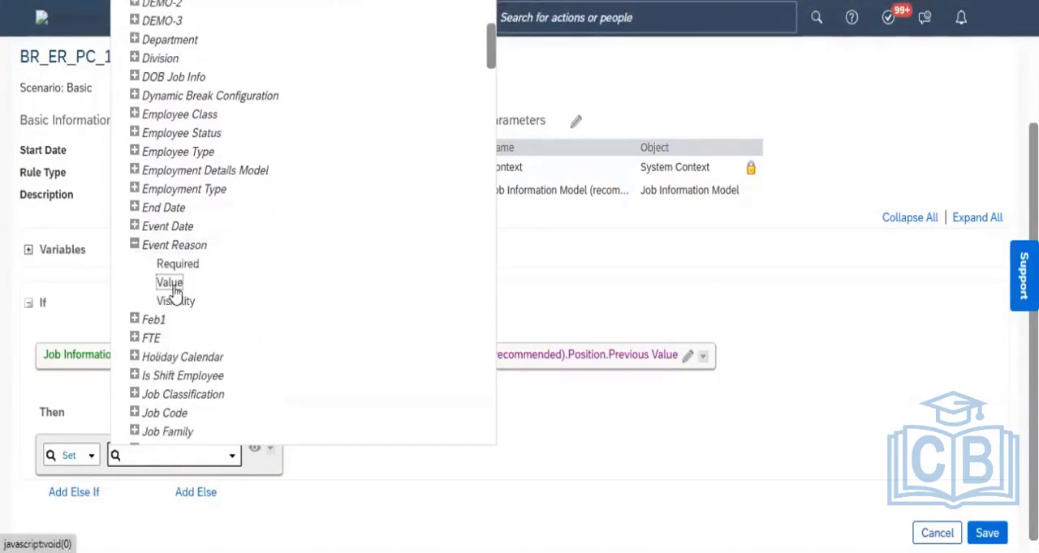
{"action": "left_click", "coordinate": [170, 283]}
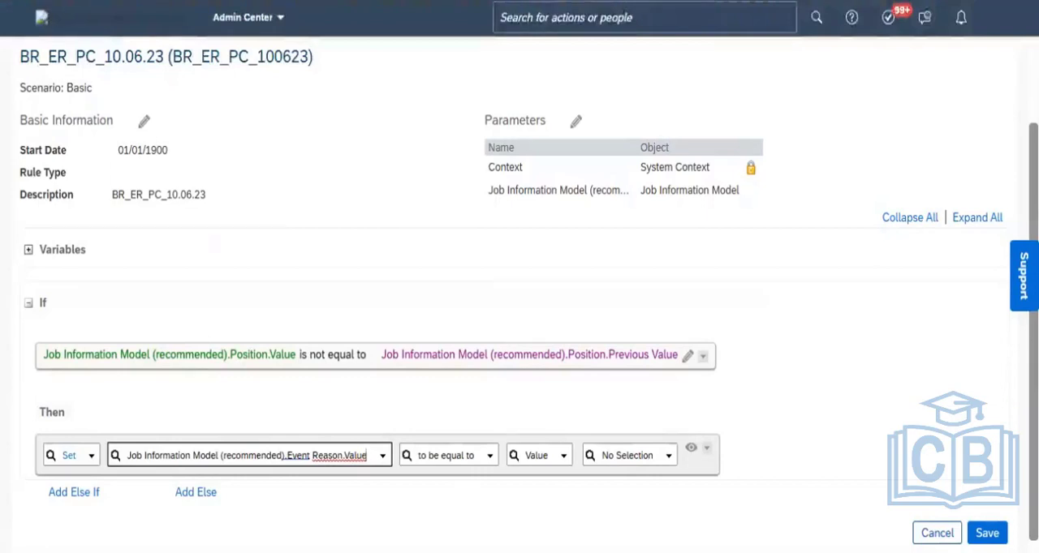
- Duplicate the rule's browser tab and open Manage Organization, Pay and Job Structures in the new one by searching for "Manage org job"
{"action": "right_click", "coordinate": [162, 0]}
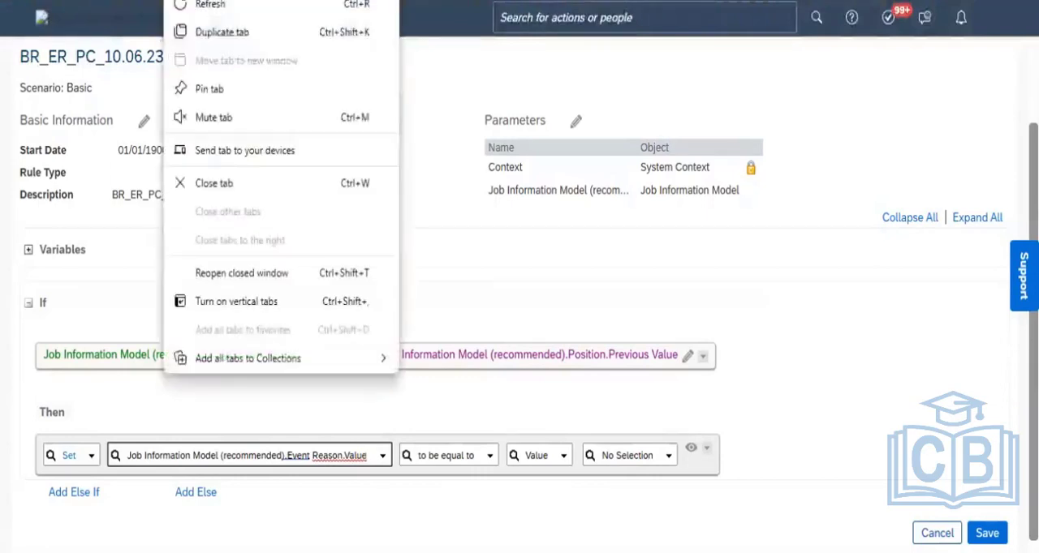
{"action": "left_click", "coordinate": [265, 35]}
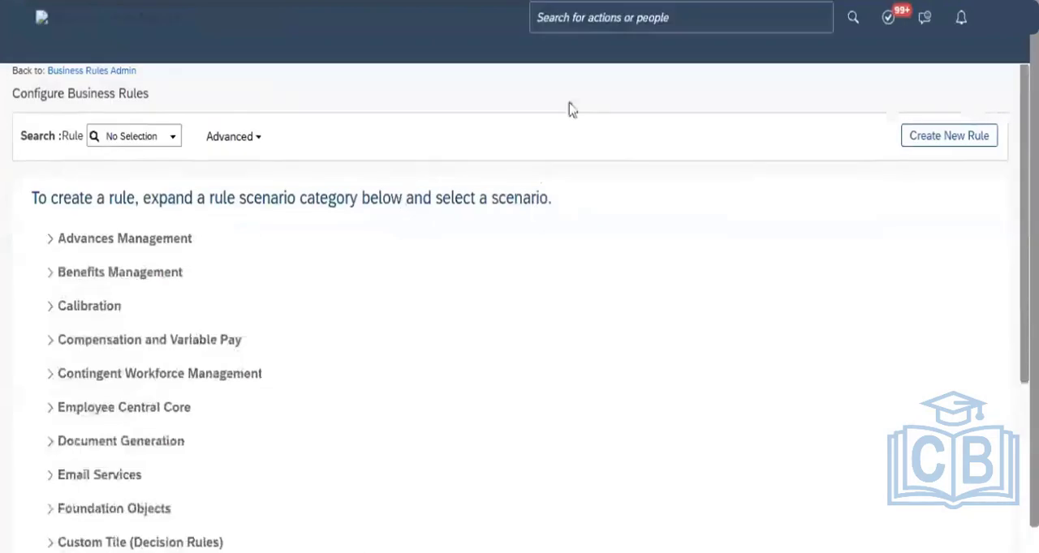
{"action": "left_click", "coordinate": [605, 16]}
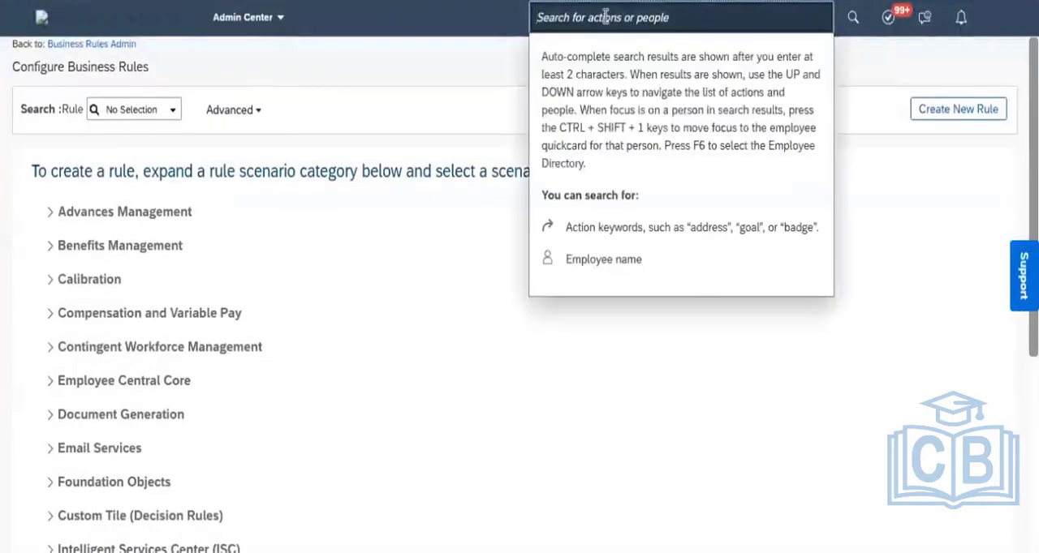
{"action": "type", "text": "Manage"}
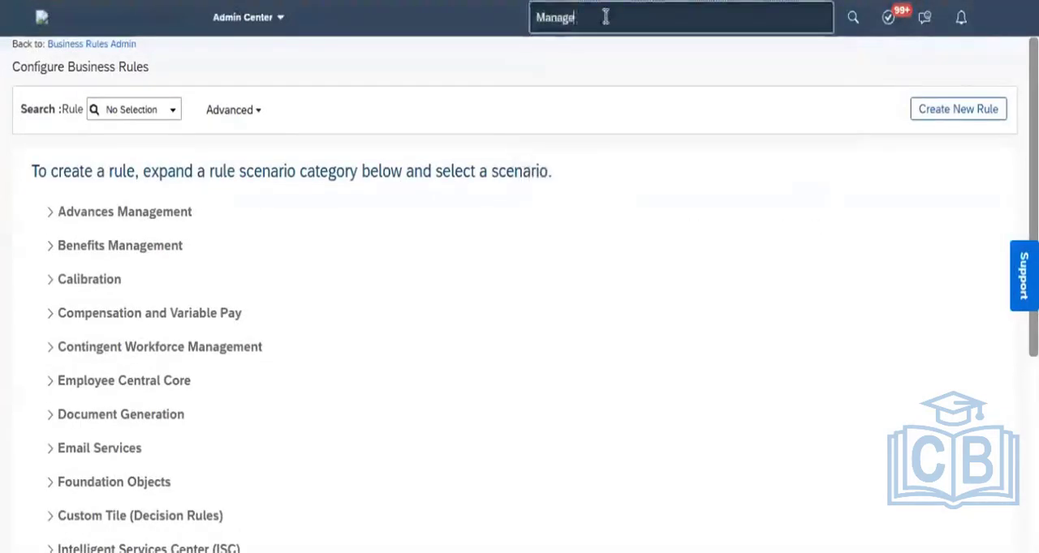
{"action": "type", "text": " org jo"}
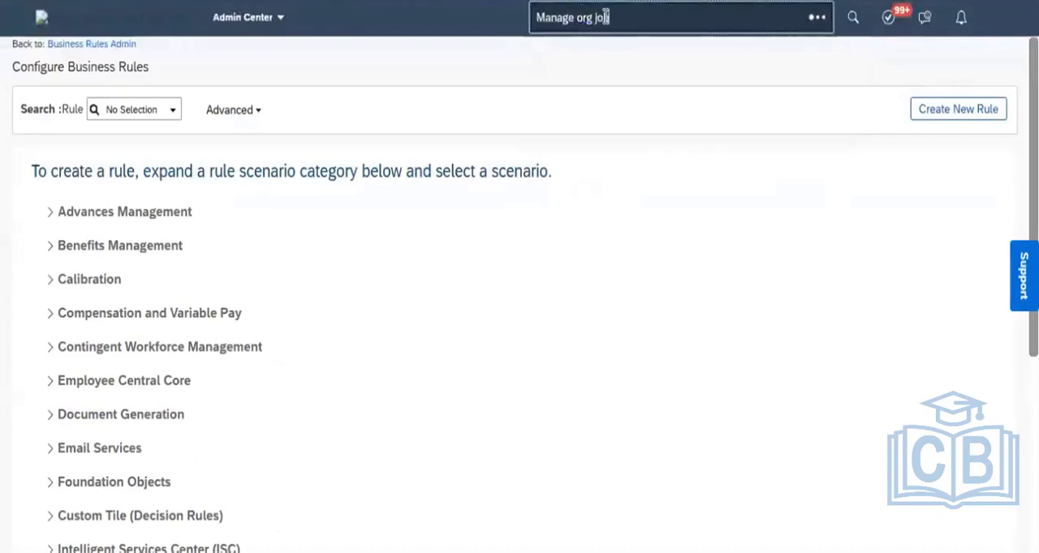
{"action": "type", "text": "b"}
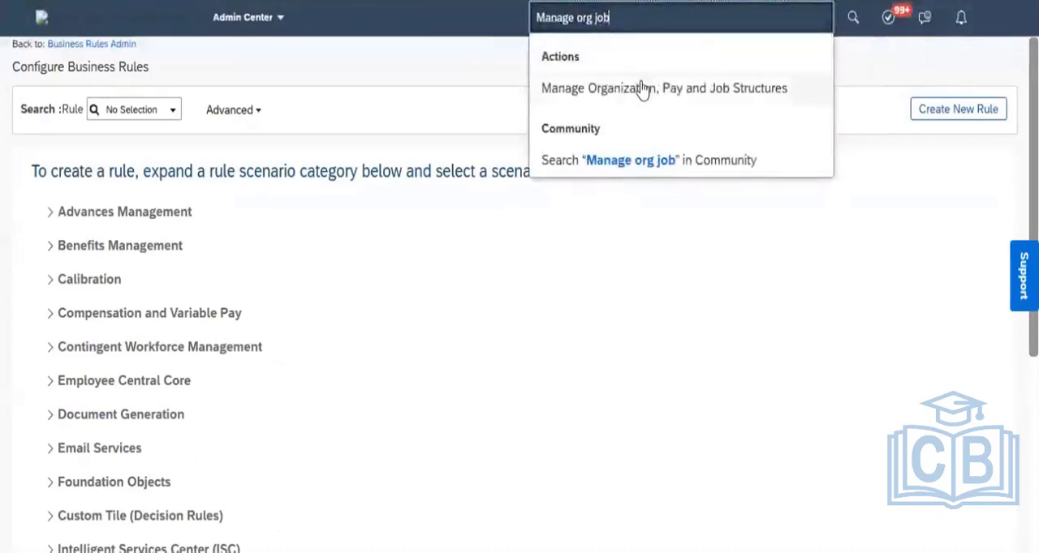
{"action": "left_click", "coordinate": [641, 89]}
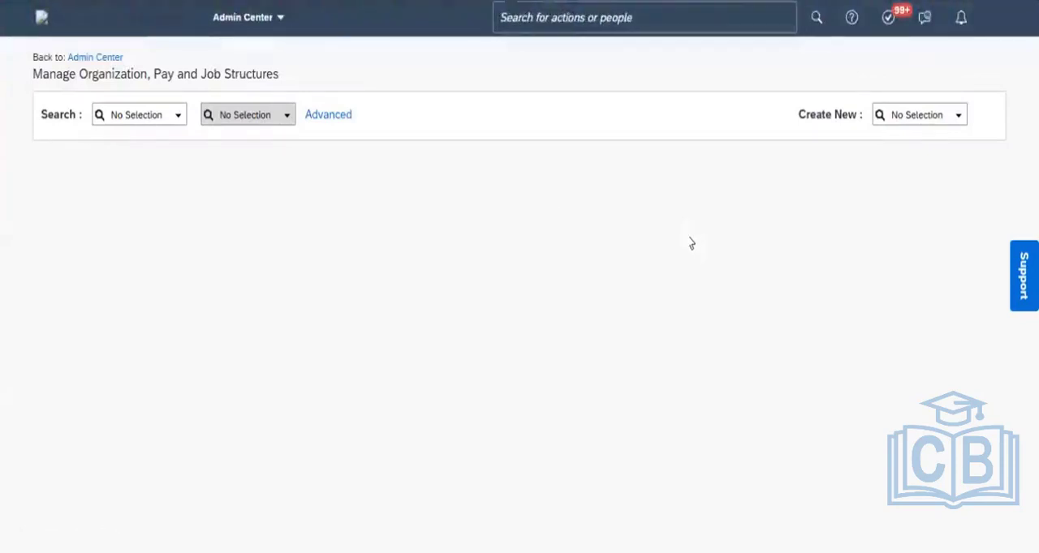
- Search the Event Reason structures for "ER_" and open the ER_JobInfo_Change record
{"action": "left_click", "coordinate": [179, 123]}
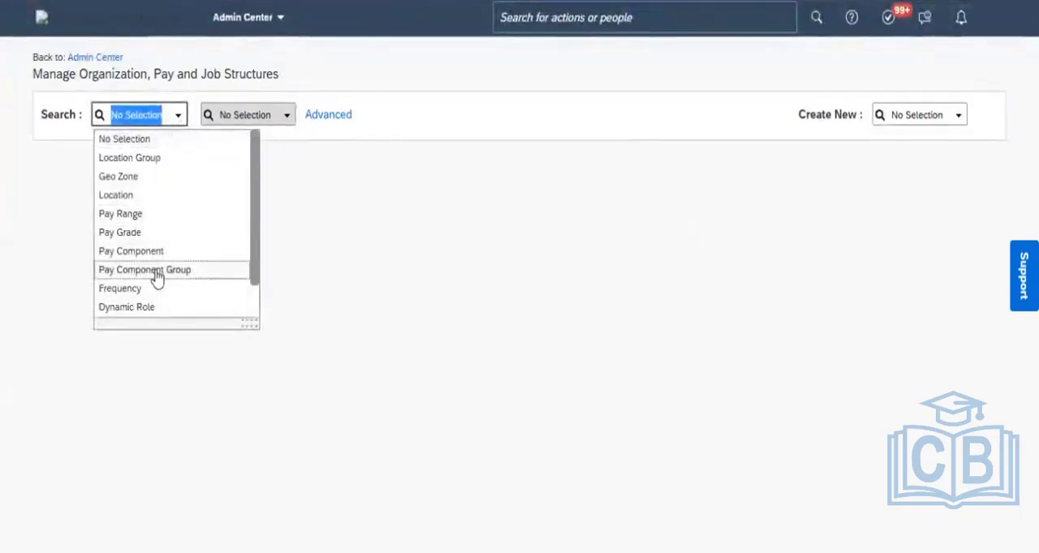
{"action": "type", "text": "eve"}
{"action": "left_click", "coordinate": [131, 141]}
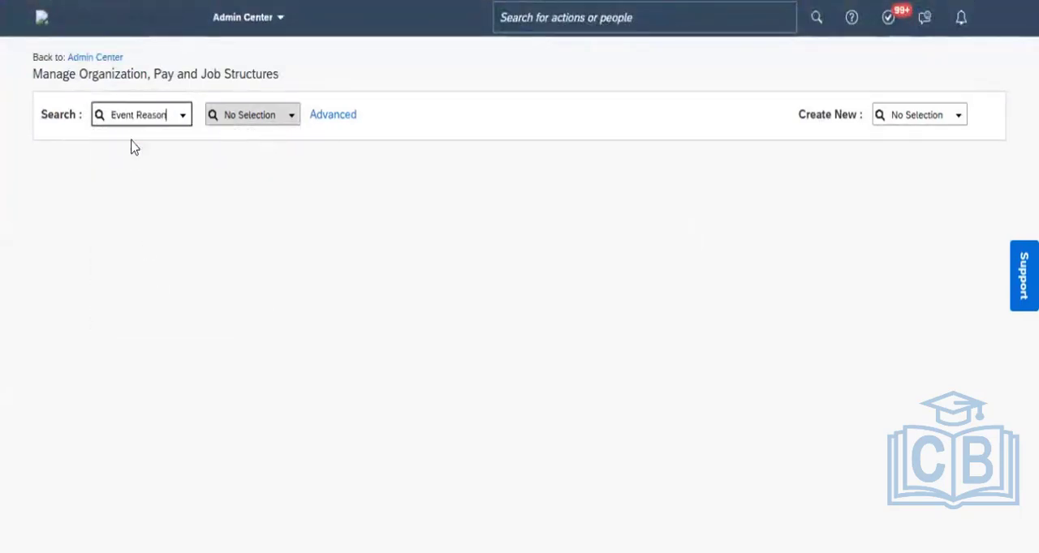
{"action": "left_click", "coordinate": [251, 117]}
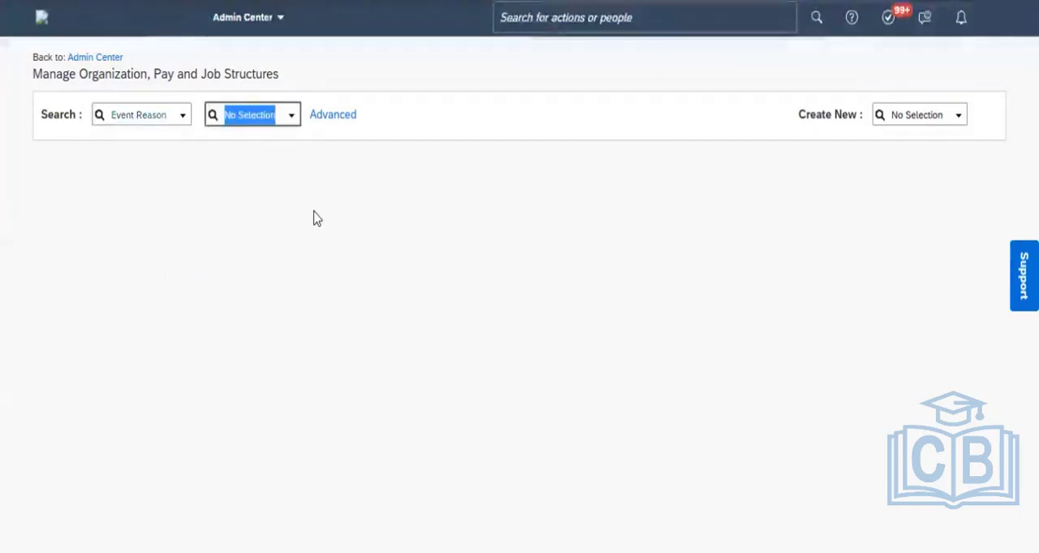
{"action": "type", "text": "ER"}
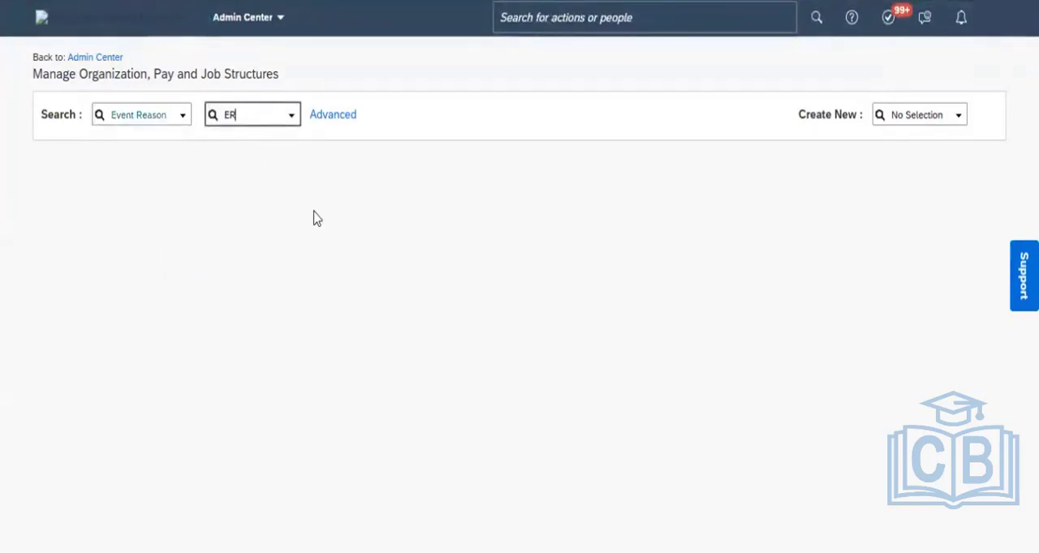
{"action": "type", "text": "_"}
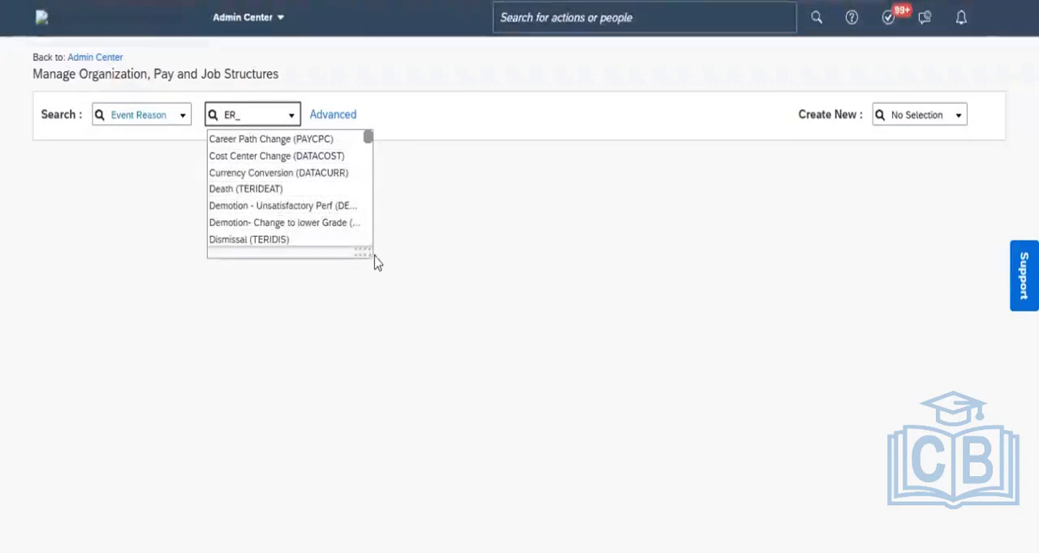
{"action": "left_click_drag", "start_coordinate": [369, 253], "coordinate": [521, 344]}
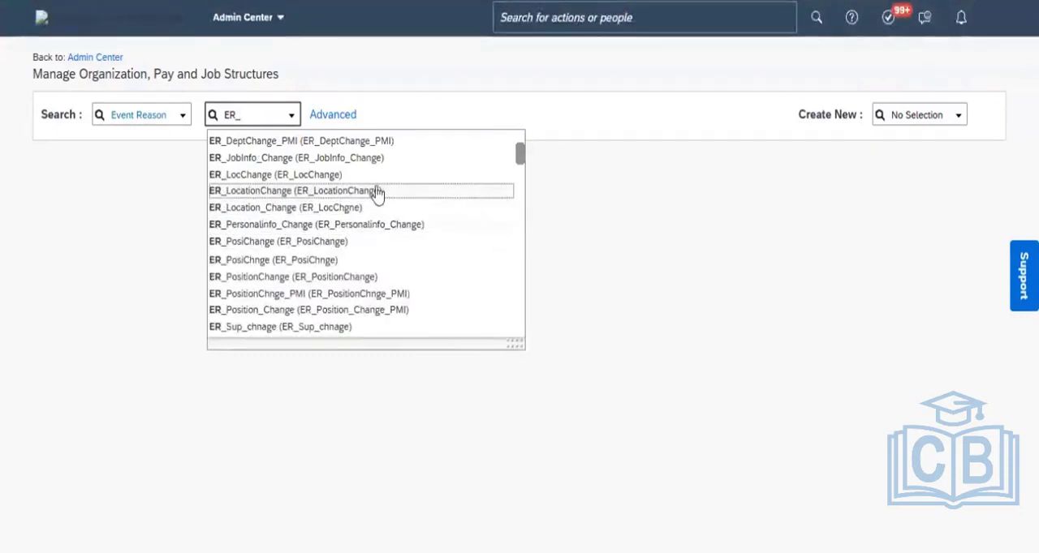
{"action": "left_click", "coordinate": [297, 159]}
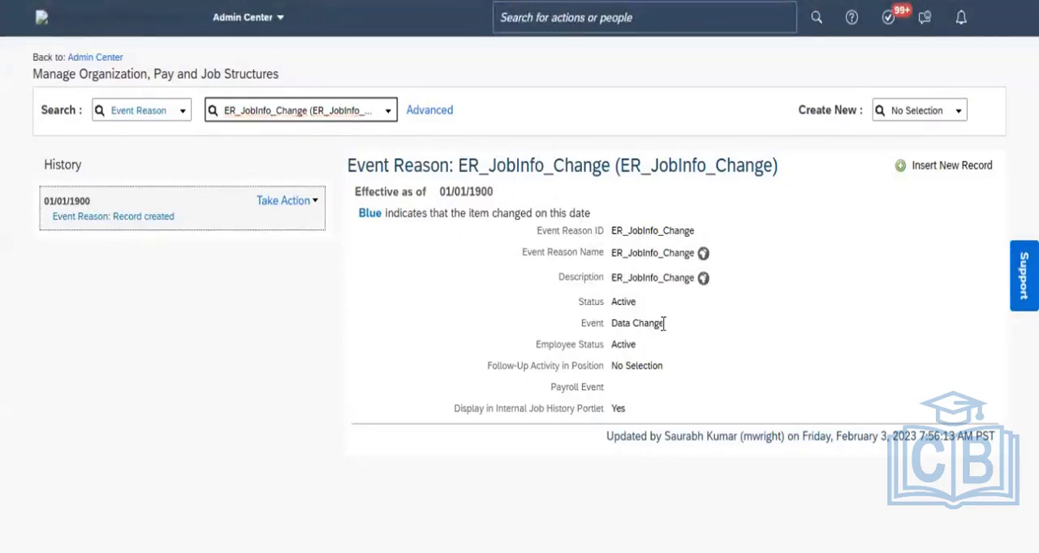
- Check the record's Event field and copy the event reason name ER_JobInfo_Change from its heading
{"action": "left_click_drag", "start_coordinate": [664, 323], "coordinate": [609, 325]}
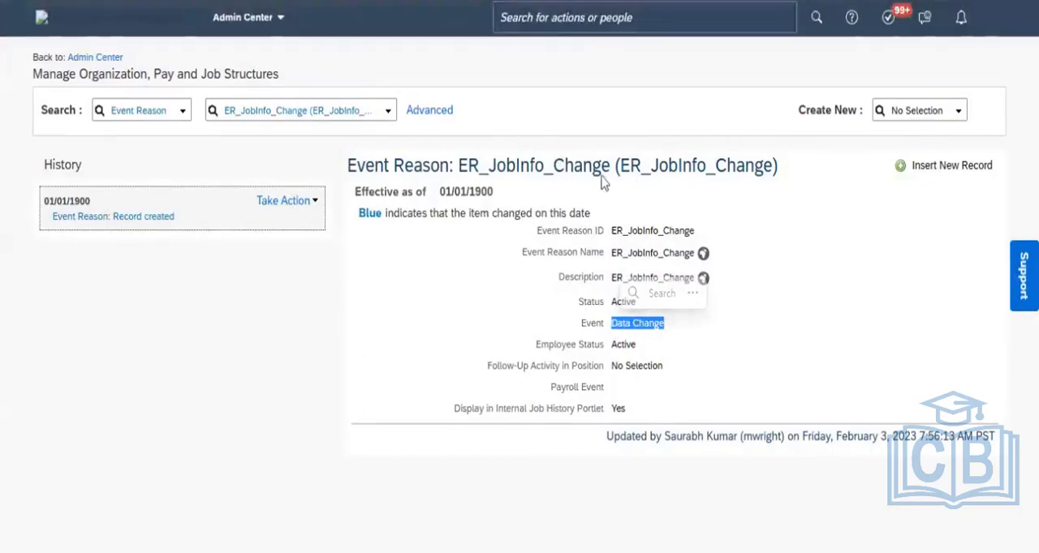
{"action": "left_click_drag", "start_coordinate": [609, 170], "coordinate": [462, 178]}
{"action": "key", "text": "ctrl+c"}
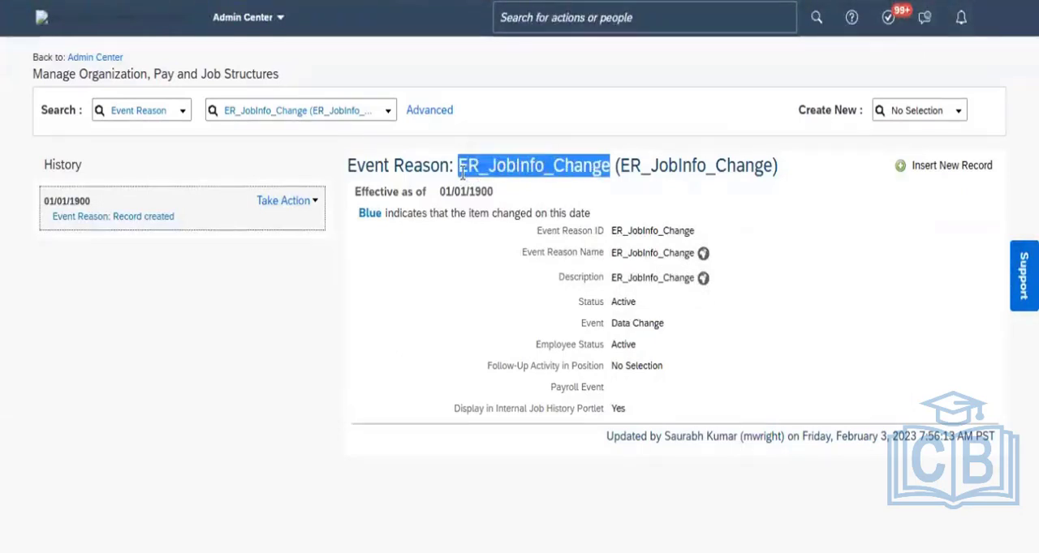
- Back in the business rule, set the Then expression's Event Reason value to ER_JobInfo_Change, close the expression and save the rule
{"action": "left_click", "coordinate": [454, 1]}
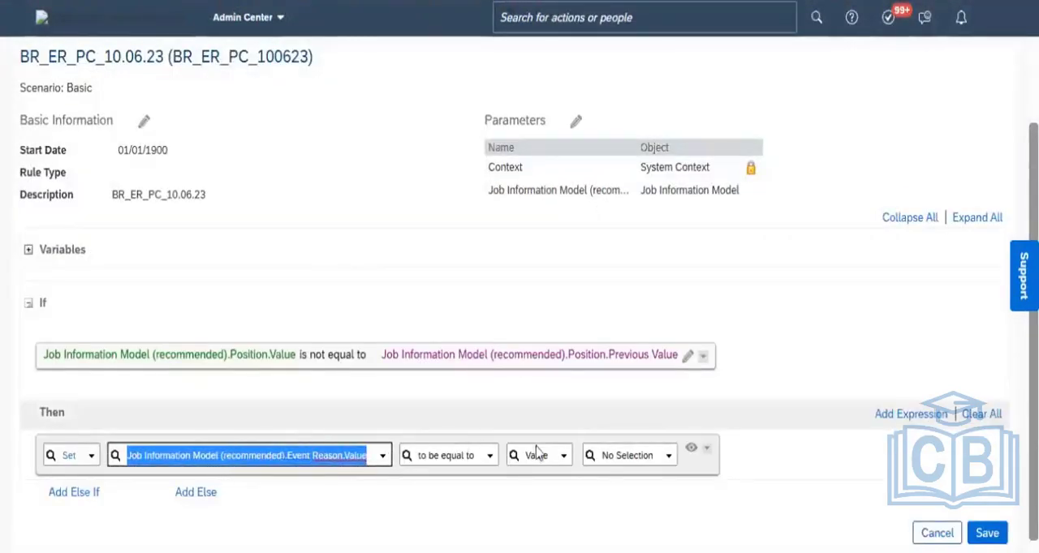
{"action": "left_click", "coordinate": [621, 457]}
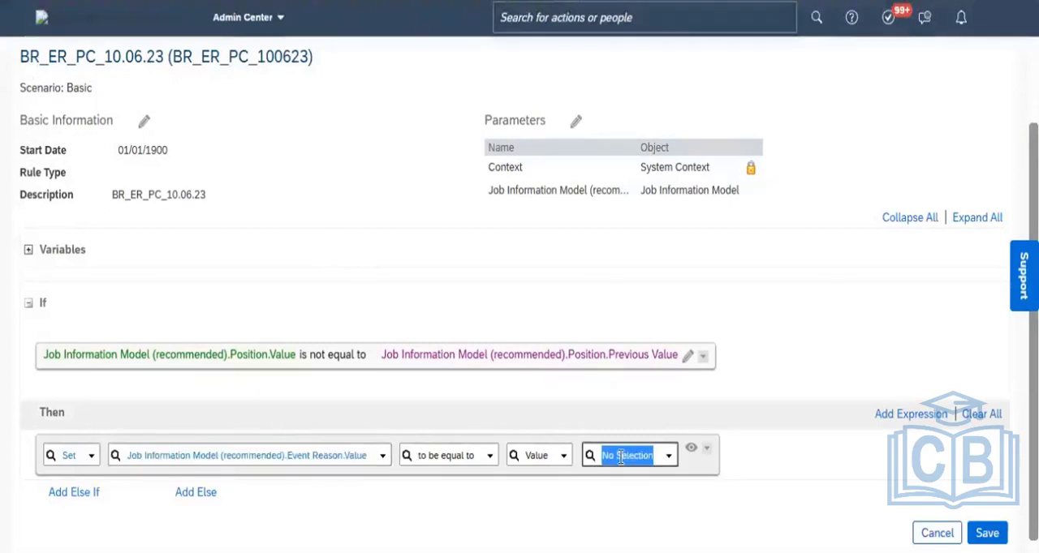
{"action": "type", "text": "JobInfoChange"}
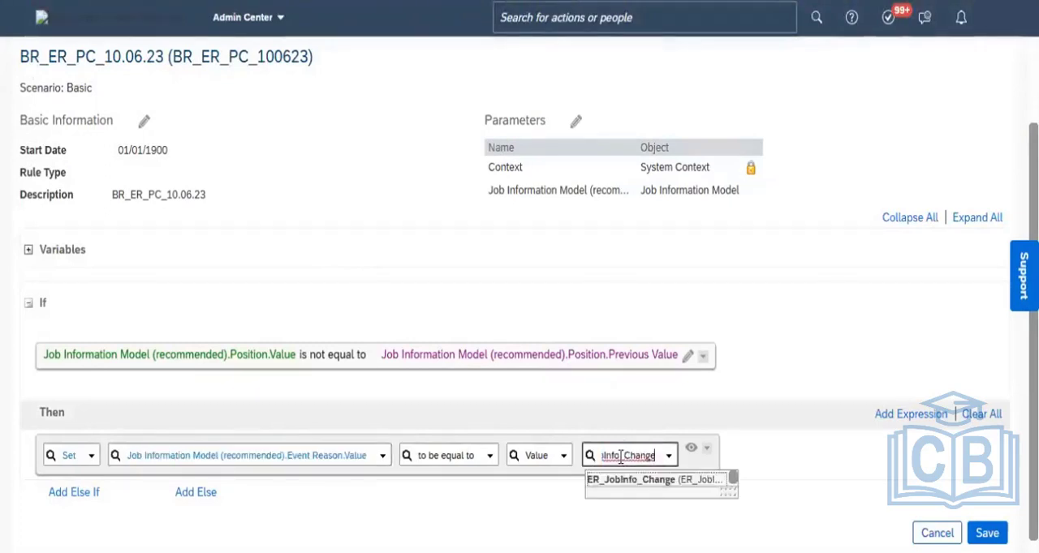
{"action": "left_click", "coordinate": [638, 481]}
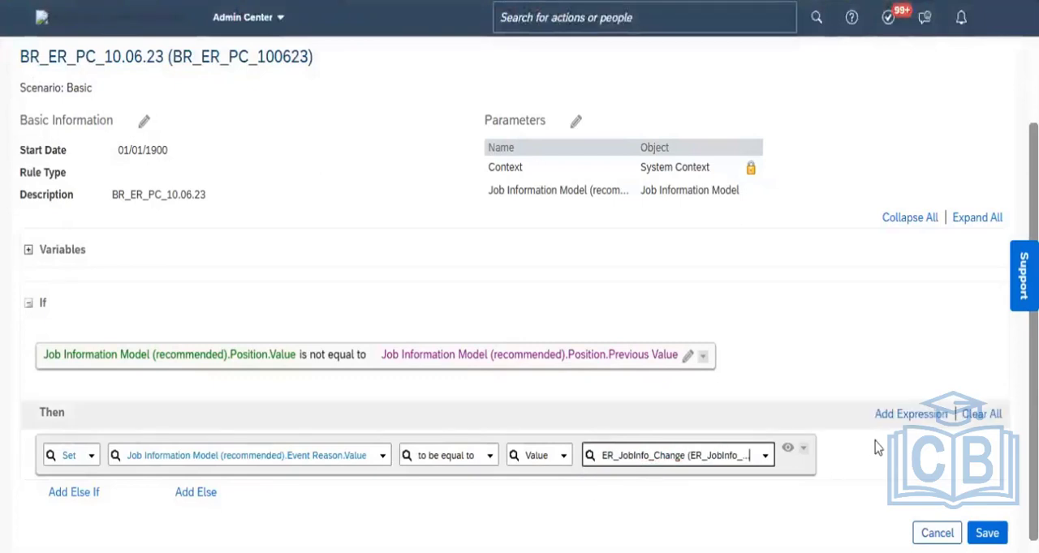
{"action": "left_click", "coordinate": [786, 451]}
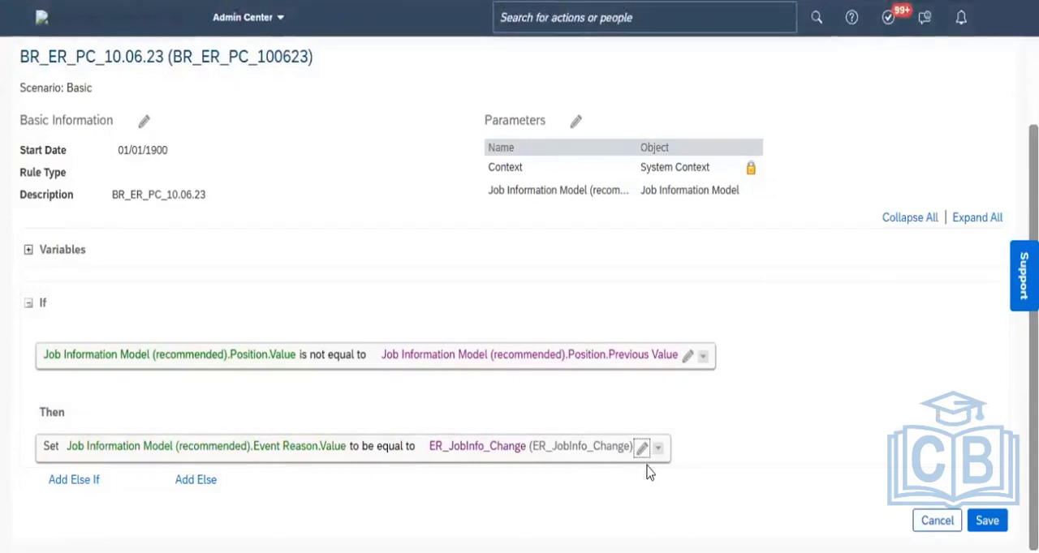
{"action": "left_click", "coordinate": [989, 522]}
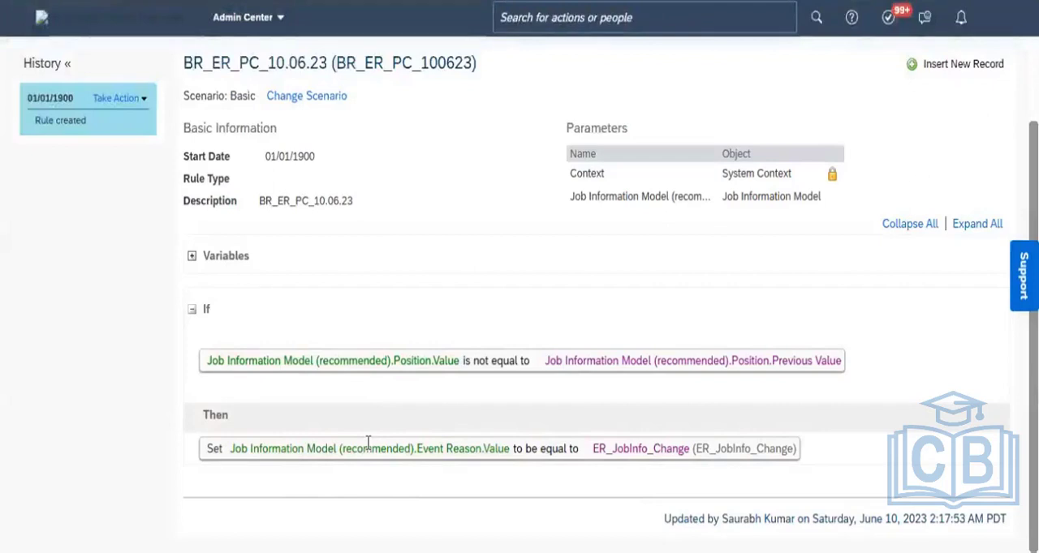
- Open the saved rule for correction, examine the options for adding to the If expression, and save it without edits
{"action": "left_click", "coordinate": [140, 105]}
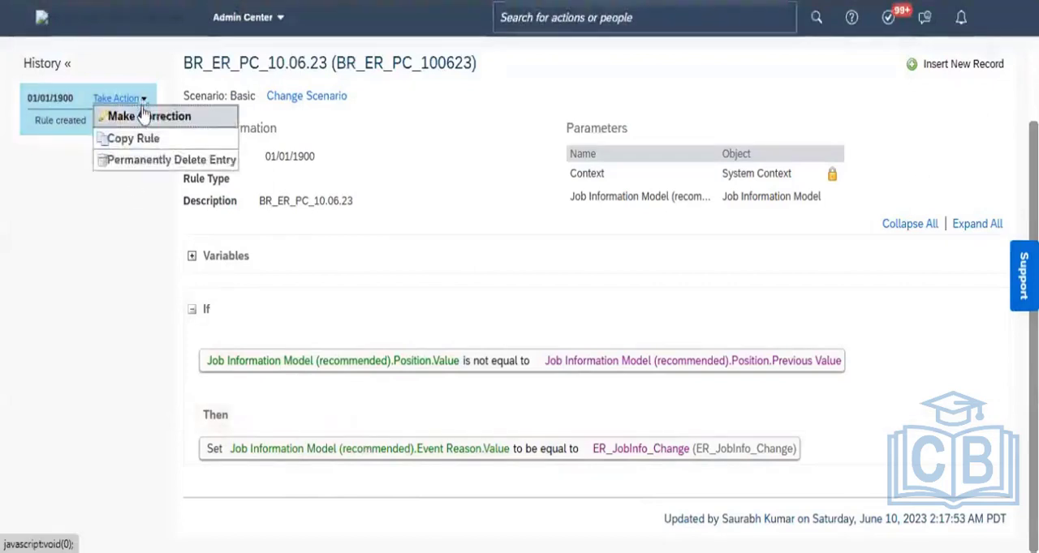
{"action": "left_click", "coordinate": [149, 114]}
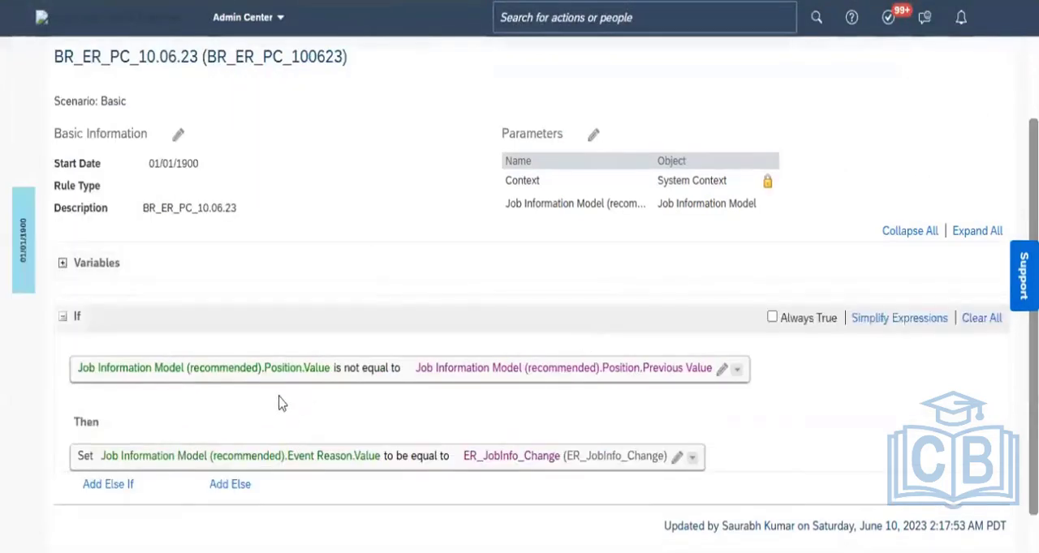
{"action": "left_click", "coordinate": [737, 370]}
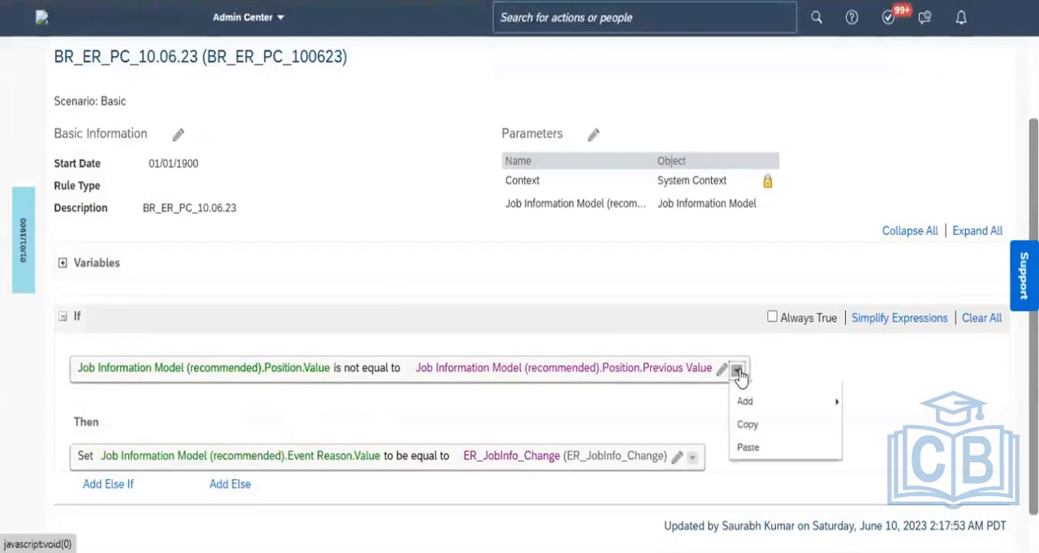
{"action": "mouse_move", "coordinate": [787, 429]}
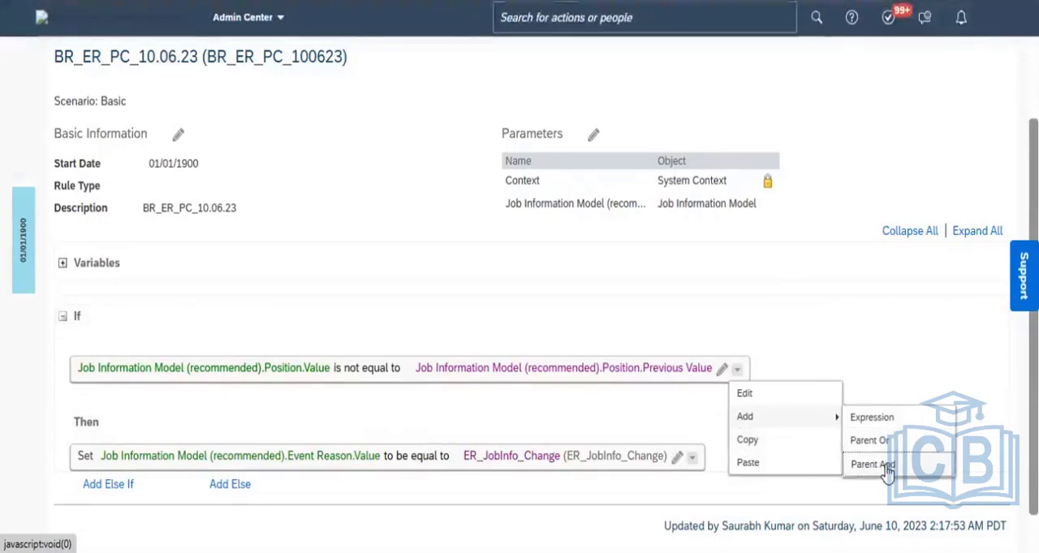
{"action": "left_click", "coordinate": [900, 388]}
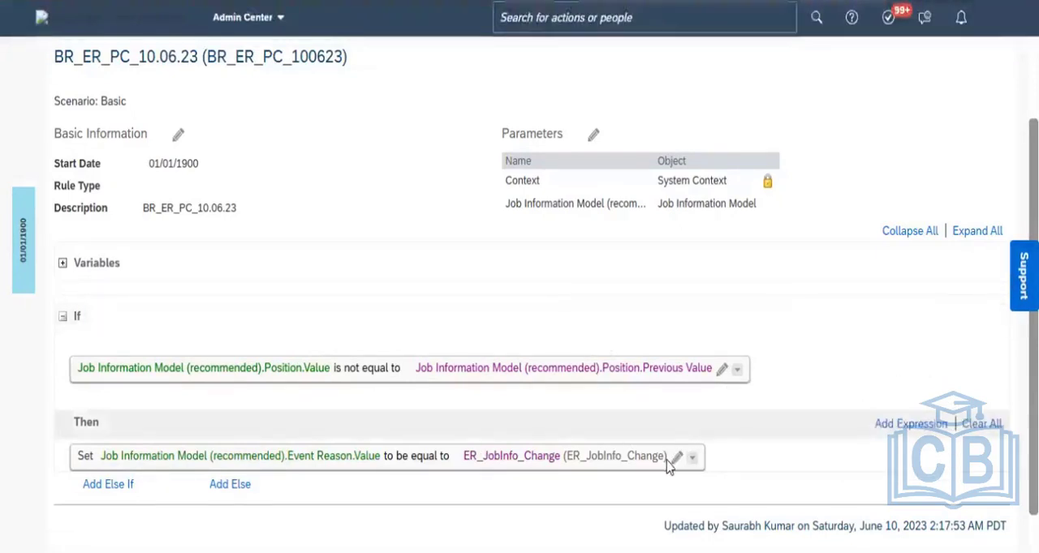
{"action": "scroll", "coordinate": [289, 433], "scroll_direction": "down", "scroll_amount": 1}
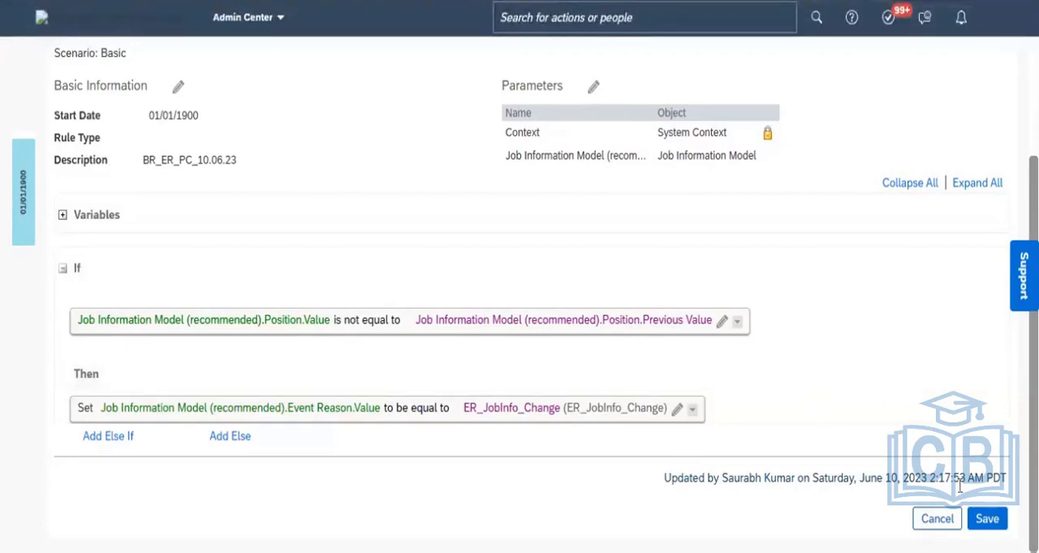
{"action": "left_click", "coordinate": [987, 520]}
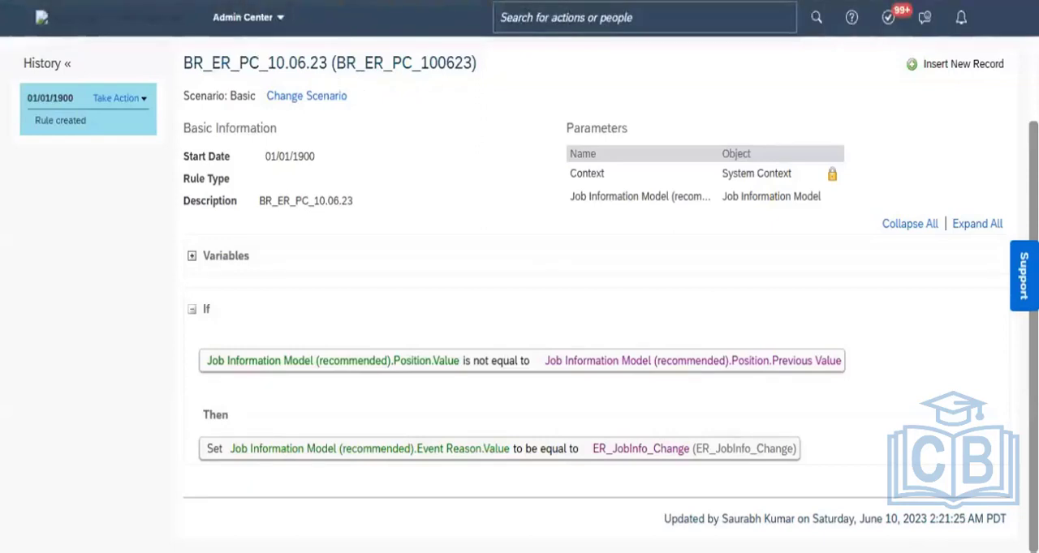
- Load the business rule page afresh and copy the rule name BR_ER_PC_10.06.23 from its heading
{"action": "right_click", "coordinate": [109, 1]}
{"action": "left_click", "coordinate": [187, 27]}
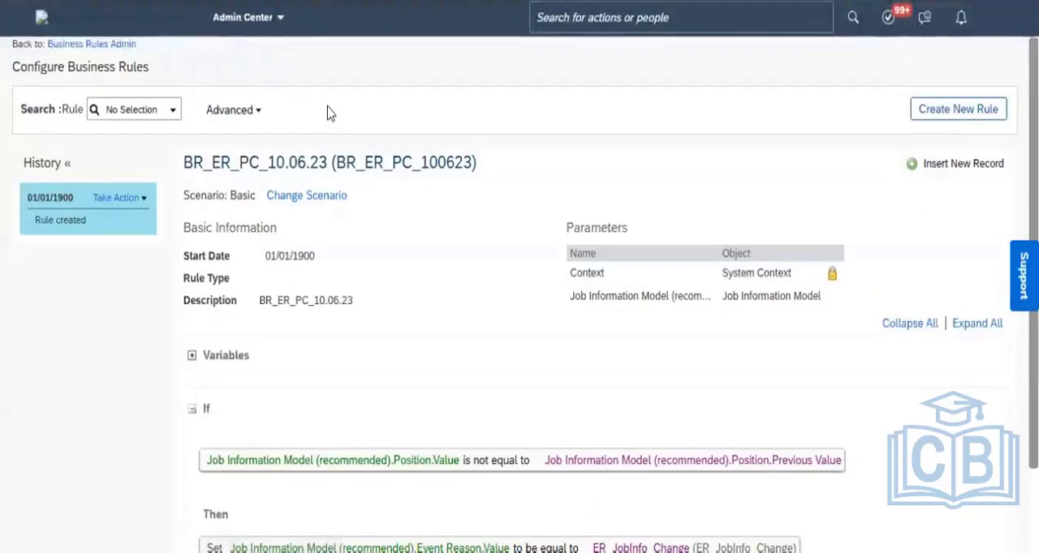
{"action": "left_click", "coordinate": [145, 199]}
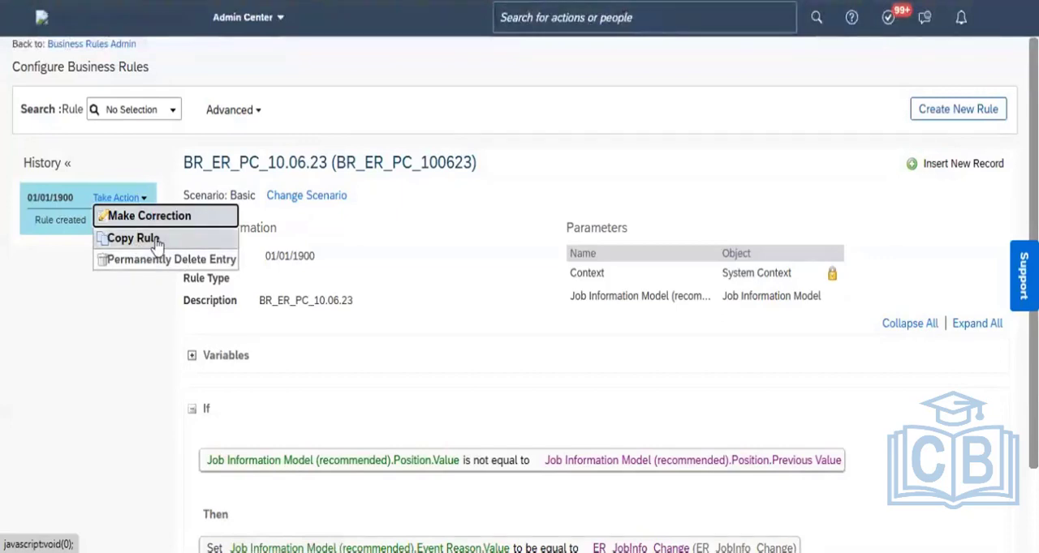
{"action": "left_click", "coordinate": [422, 245]}
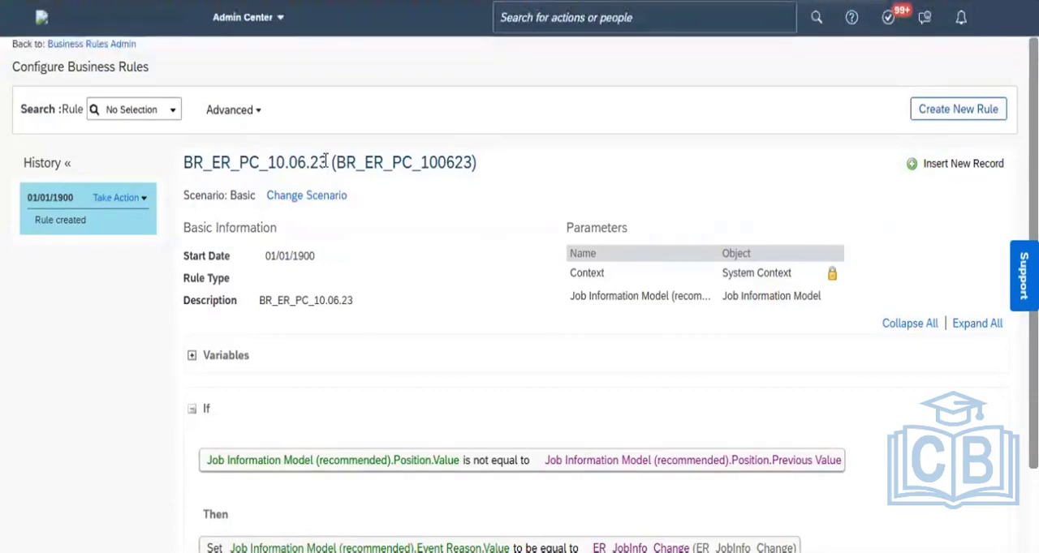
{"action": "left_click_drag", "start_coordinate": [324, 160], "coordinate": [185, 161]}
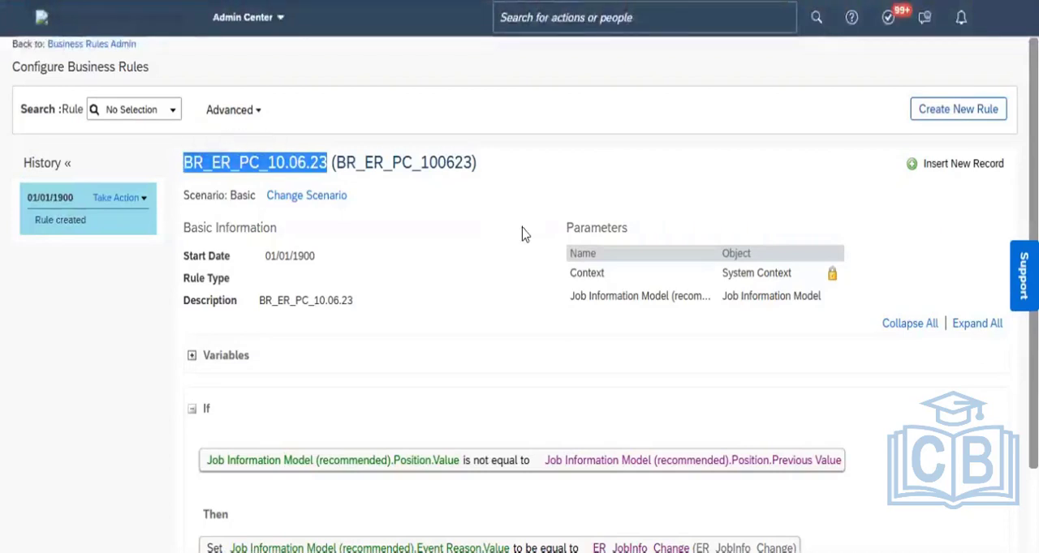
- Copy the rule as a new rule named BR_WF_PC_10.06.23 with the rule ID BR_WF_PC_100623
{"action": "left_click", "coordinate": [143, 199]}
{"action": "left_click", "coordinate": [132, 238]}
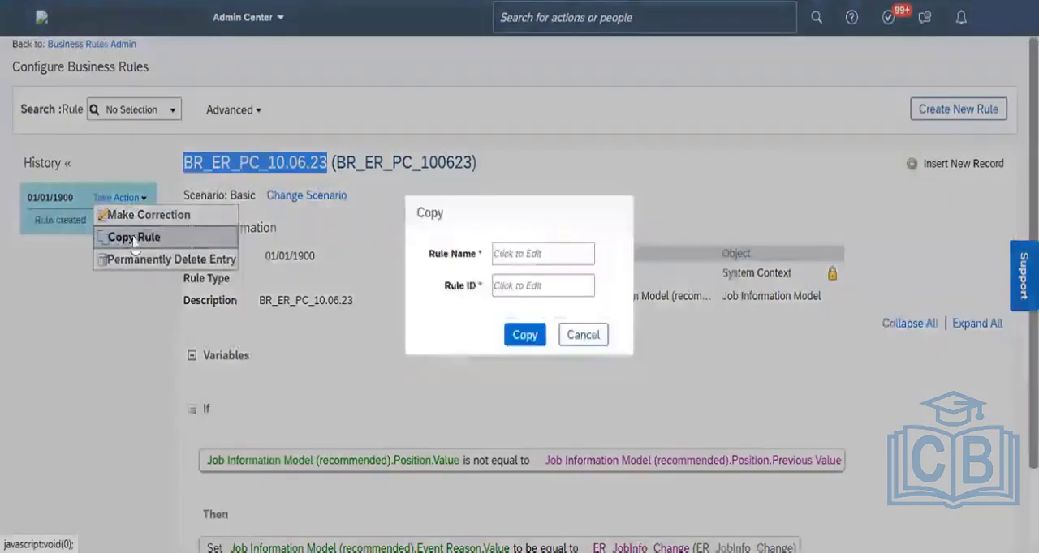
{"action": "left_click", "coordinate": [520, 253]}
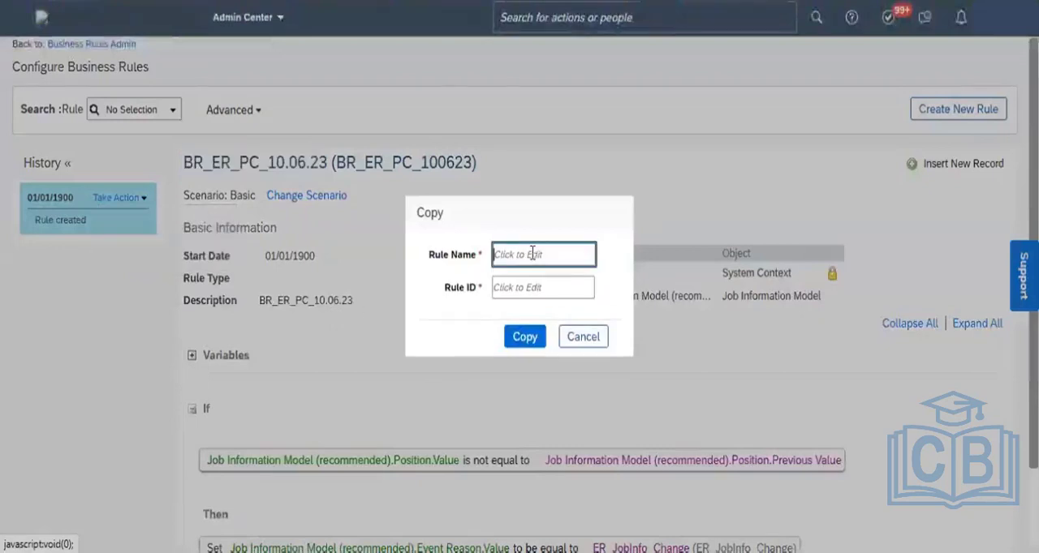
{"action": "key", "text": "ctrl+v"}
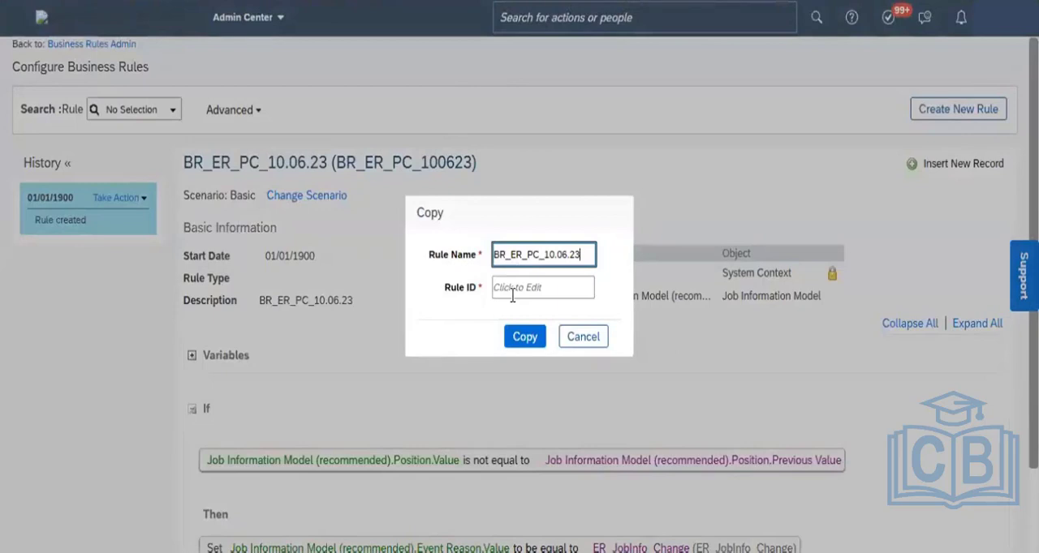
{"action": "key", "text": "Home"}
{"action": "key", "text": "Right"}
{"action": "key", "text": "Right"}
{"action": "key", "text": "Right"}
{"action": "key", "text": "shift+Right"}
{"action": "key", "text": "shift+Right"}
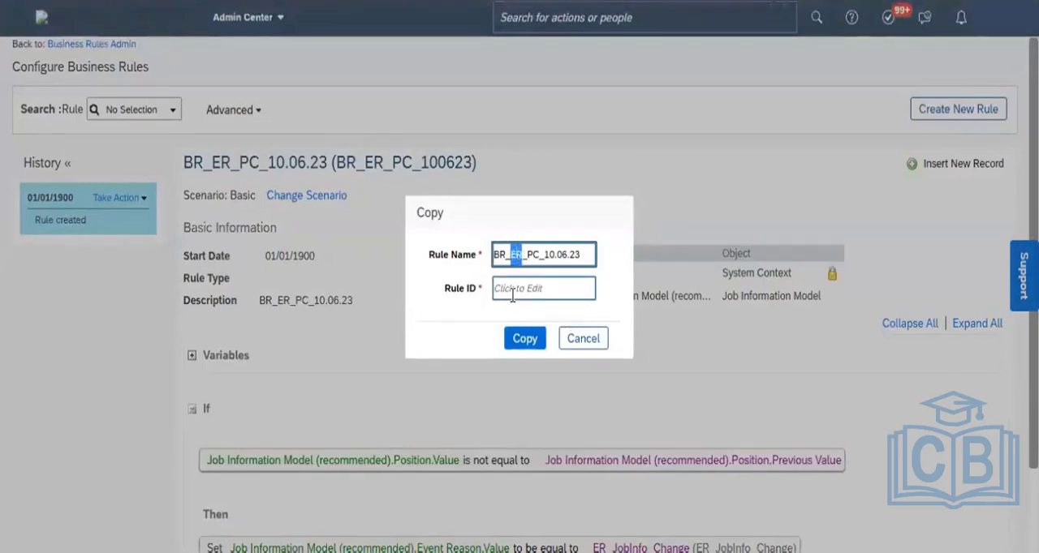
{"action": "type", "text": "WF"}
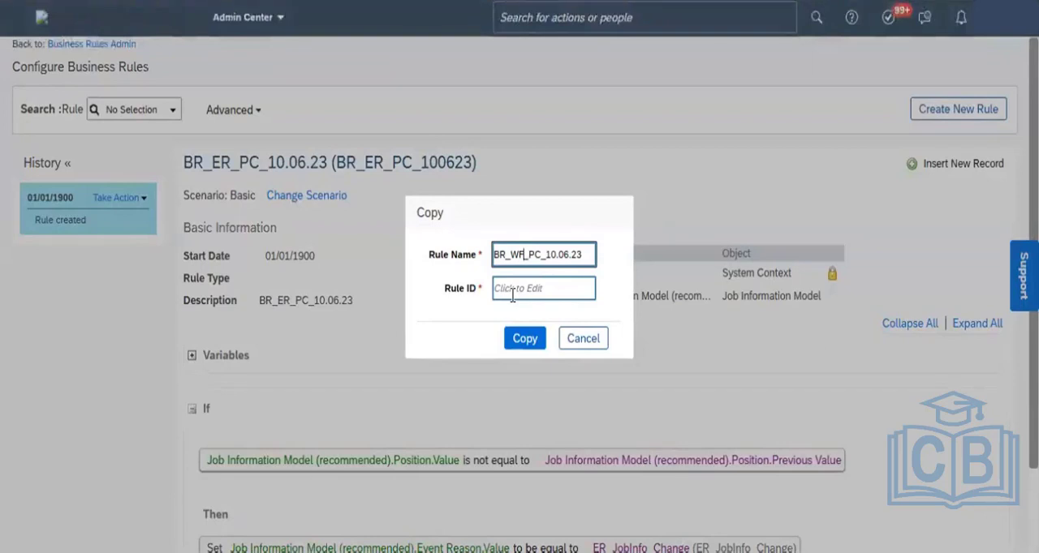
{"action": "left_click", "coordinate": [512, 297]}
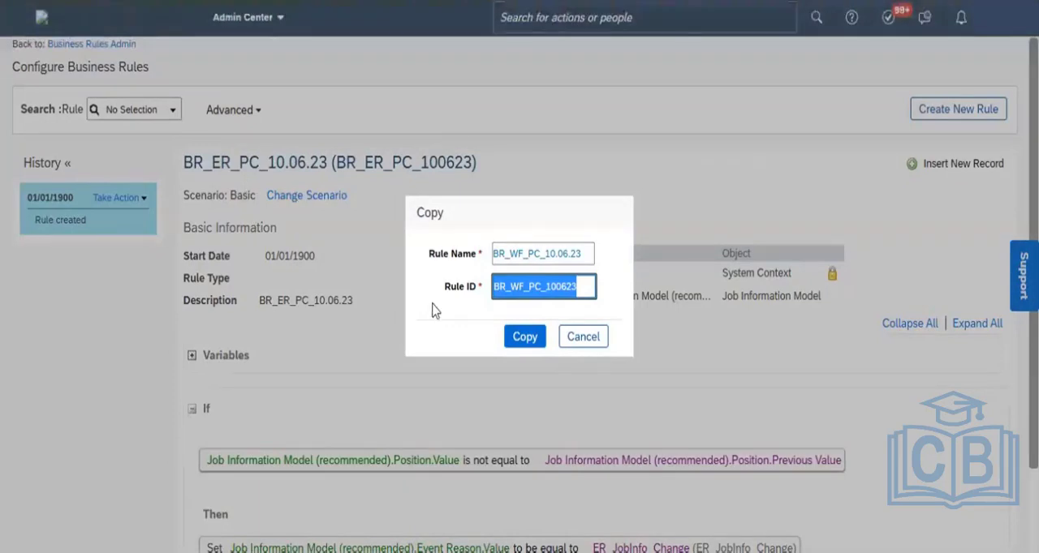
{"action": "left_click", "coordinate": [525, 345]}
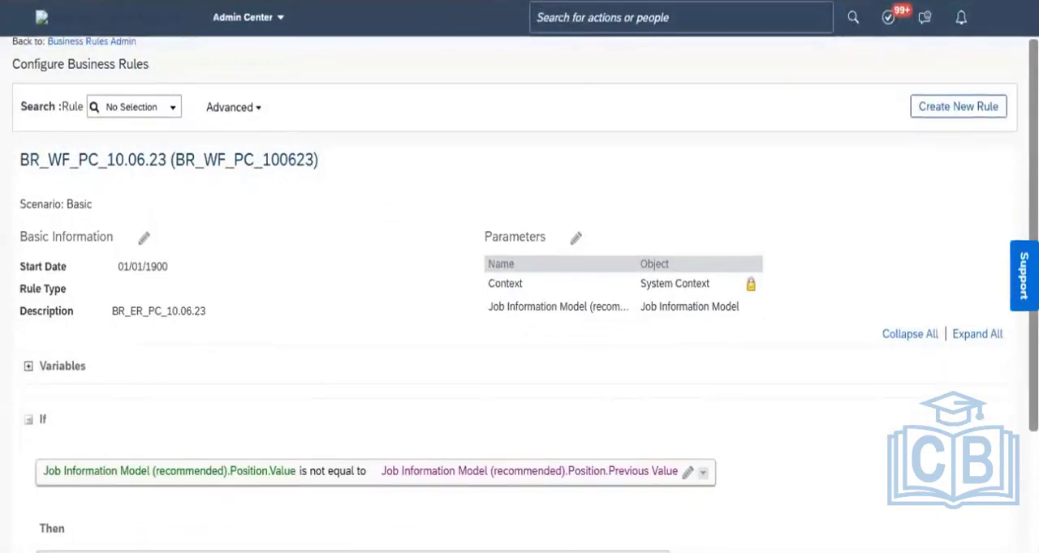
- Change the field set by the copied rule's Then expression to the Value of wfConfig under Job Information Model (recommended)
{"action": "scroll", "coordinate": [519, 276], "scroll_direction": "down", "scroll_amount": 3}
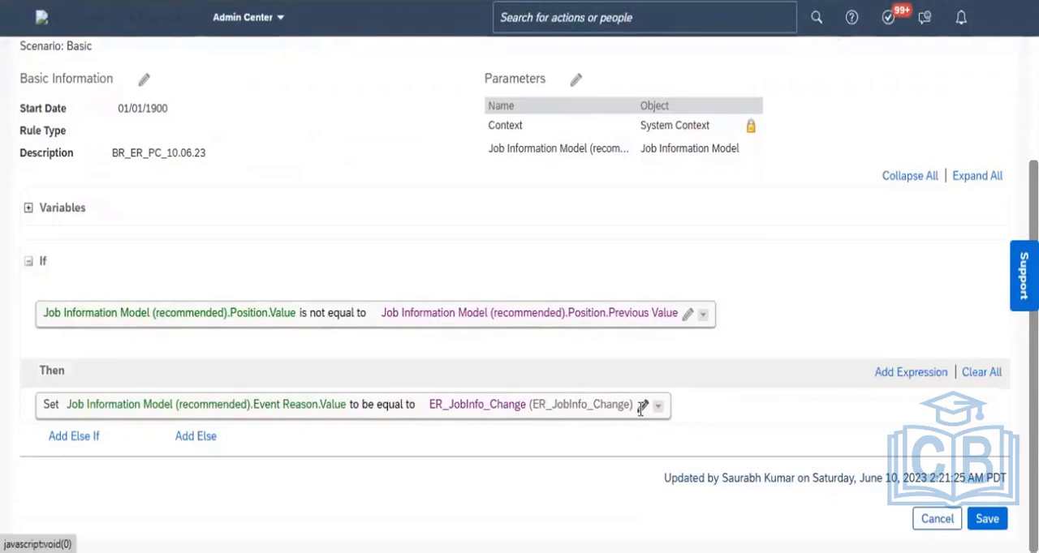
{"action": "left_click", "coordinate": [640, 409]}
{"action": "left_click", "coordinate": [382, 417]}
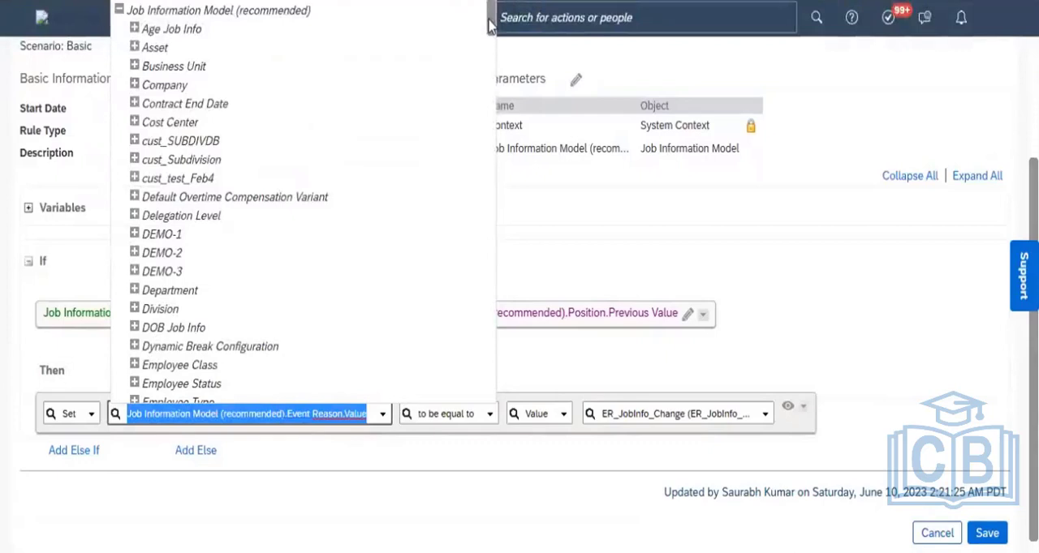
{"action": "left_click_drag", "start_coordinate": [489, 24], "coordinate": [478, 97]}
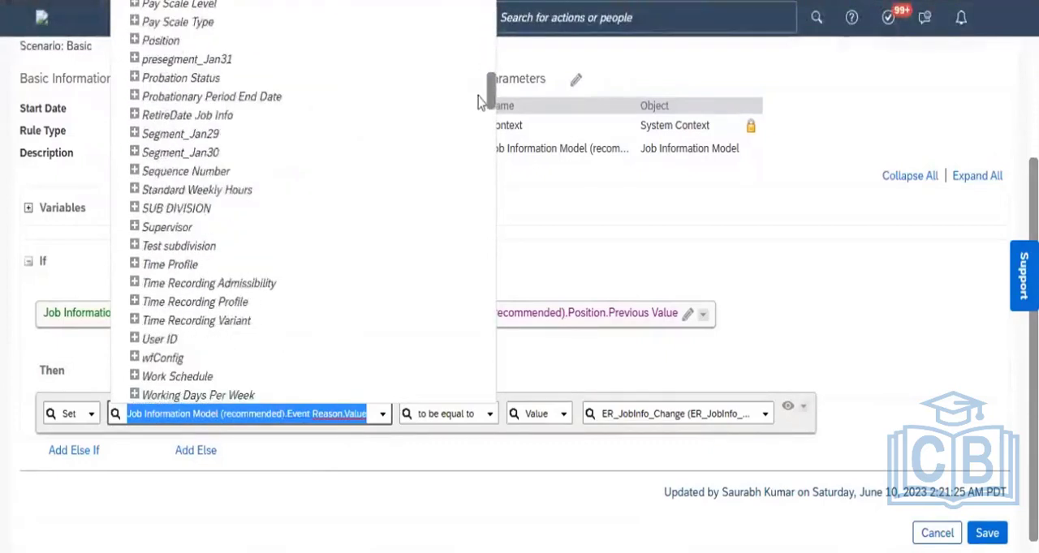
{"action": "scroll", "coordinate": [343, 195], "scroll_direction": "down", "scroll_amount": 2}
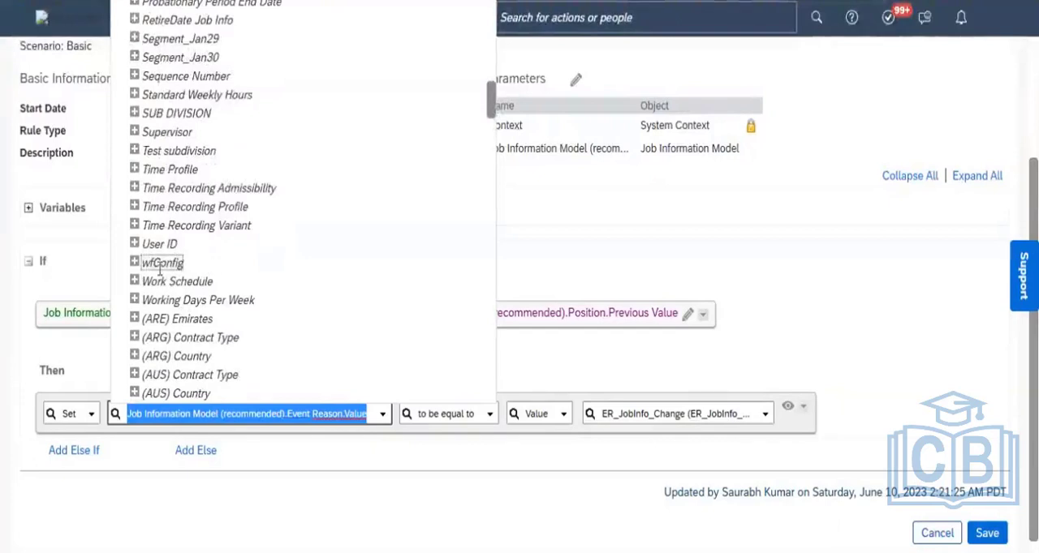
{"action": "left_click", "coordinate": [135, 265]}
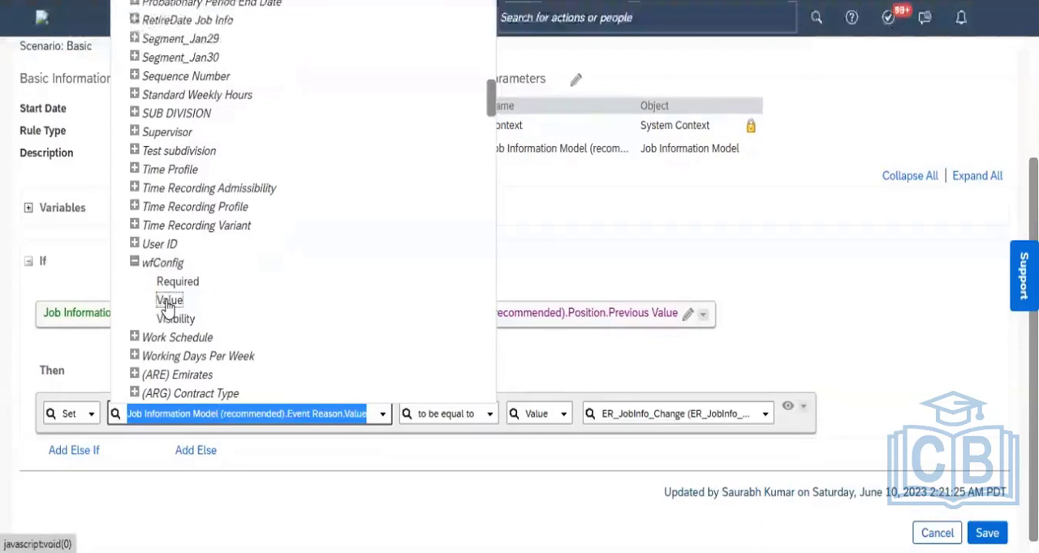
{"action": "left_click", "coordinate": [169, 302]}
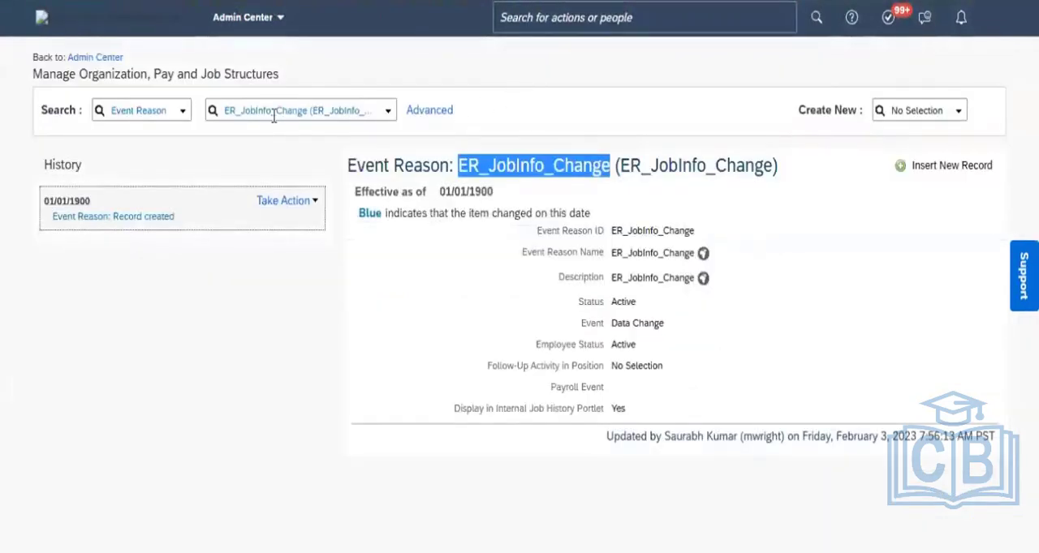
- In Manage Organization, Pay and Job Structures, search the Workflow structures for "WF_" and open the WF_JobInfo_Change record
{"action": "left_click", "coordinate": [178, 117]}
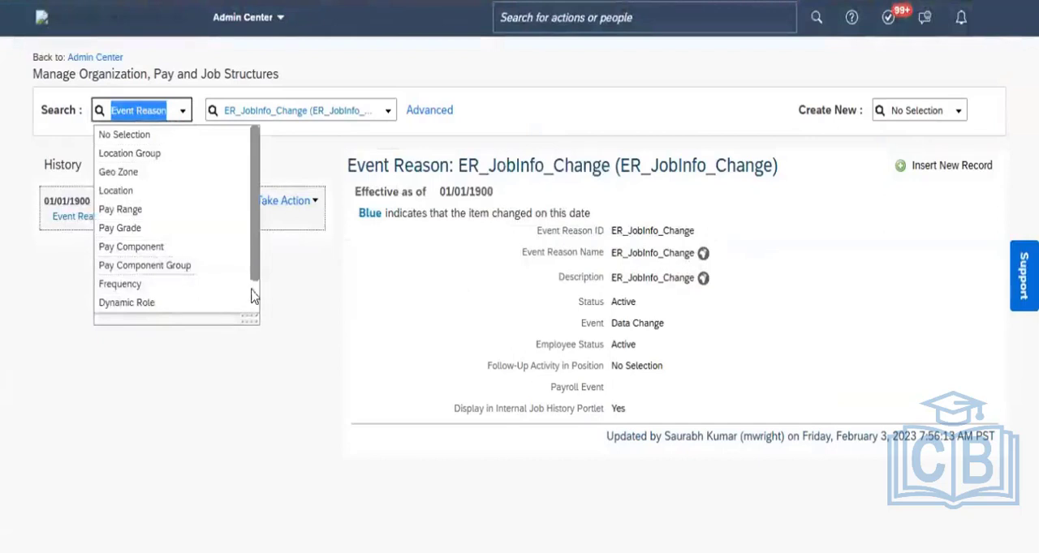
{"action": "scroll", "coordinate": [255, 302], "scroll_direction": "down", "scroll_amount": 2}
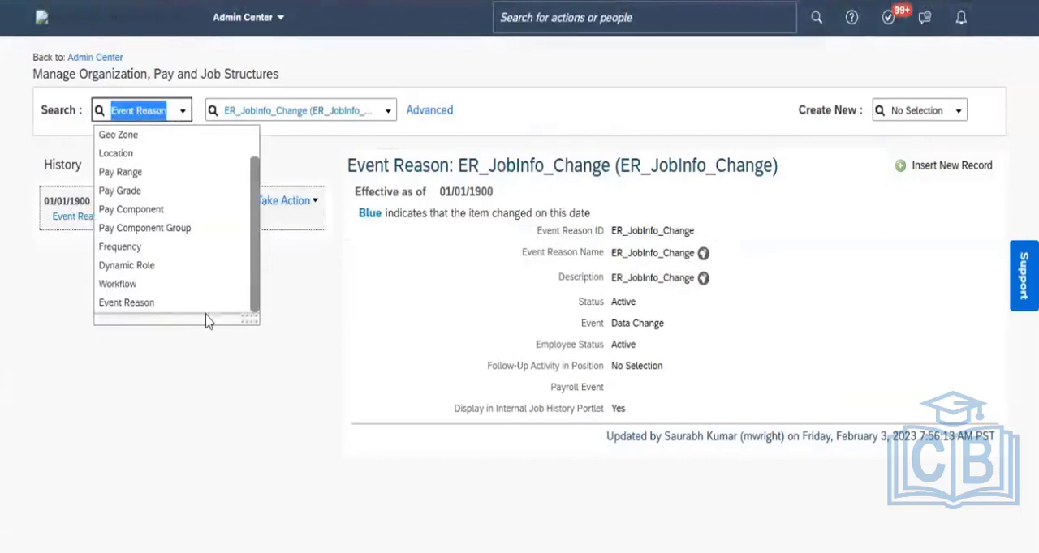
{"action": "left_click", "coordinate": [139, 288]}
{"action": "left_click", "coordinate": [251, 110]}
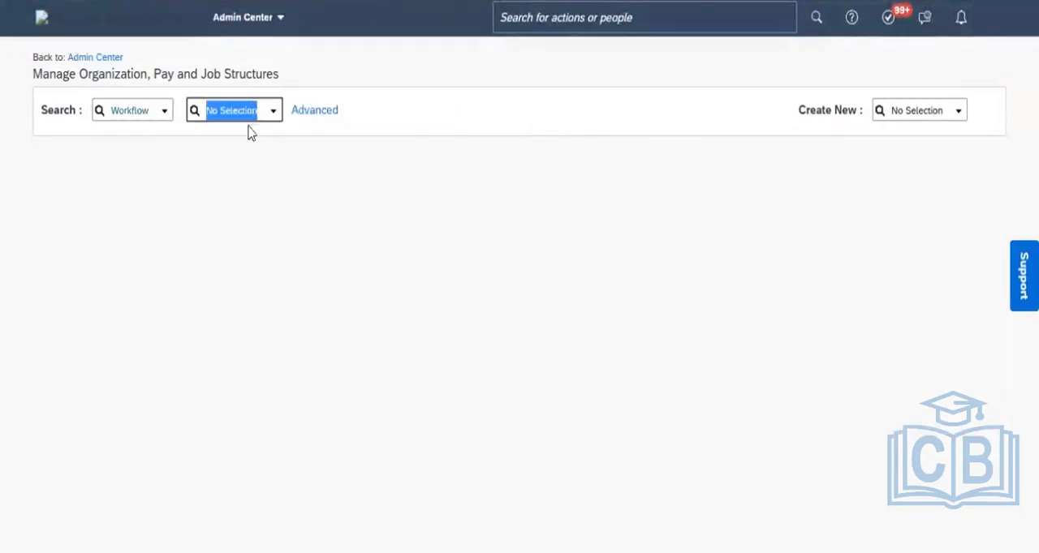
{"action": "type", "text": "WF_"}
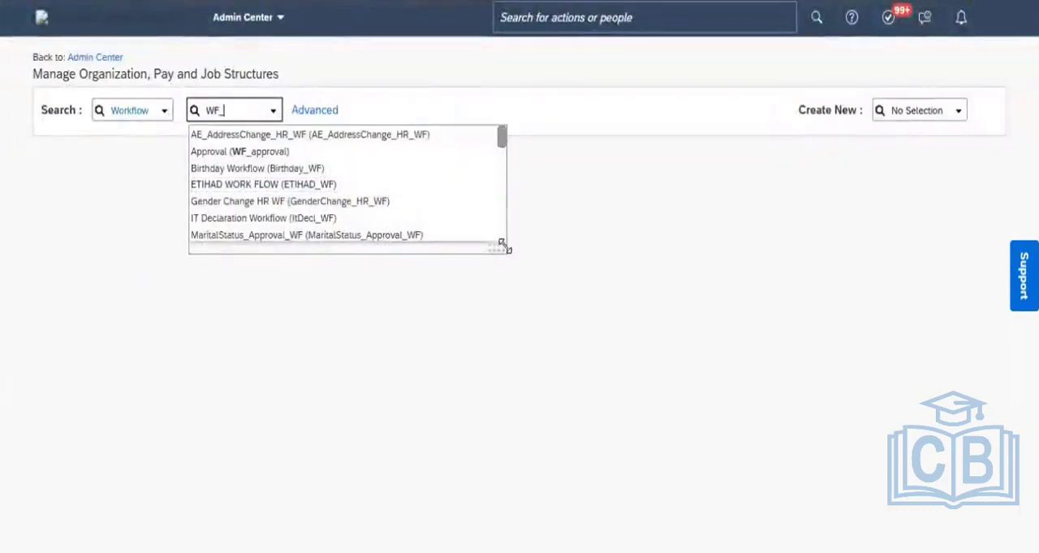
{"action": "left_click_drag", "start_coordinate": [502, 244], "coordinate": [674, 331]}
{"action": "scroll", "coordinate": [673, 328], "scroll_direction": "down", "scroll_amount": 3}
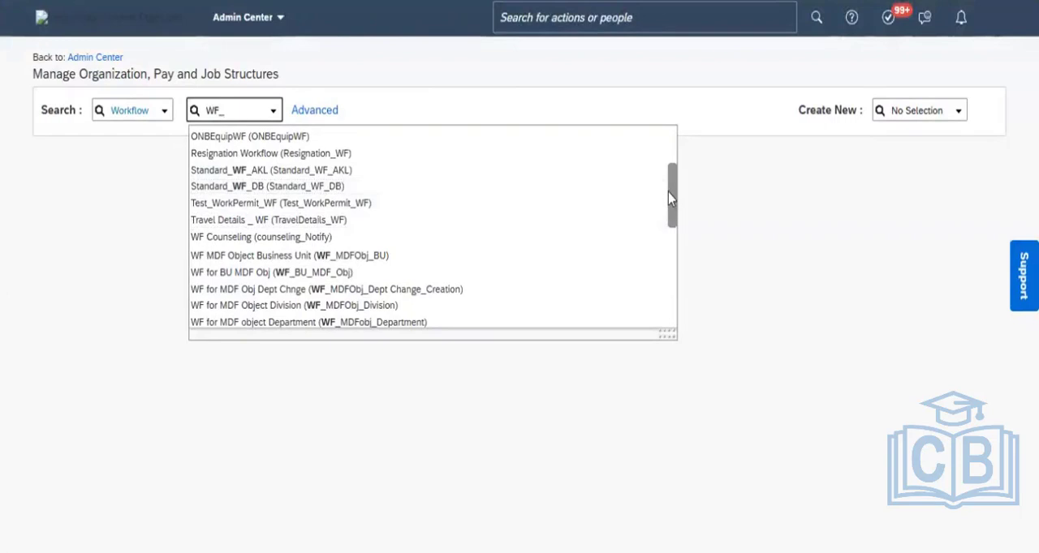
{"action": "left_click_drag", "start_coordinate": [672, 203], "coordinate": [671, 262]}
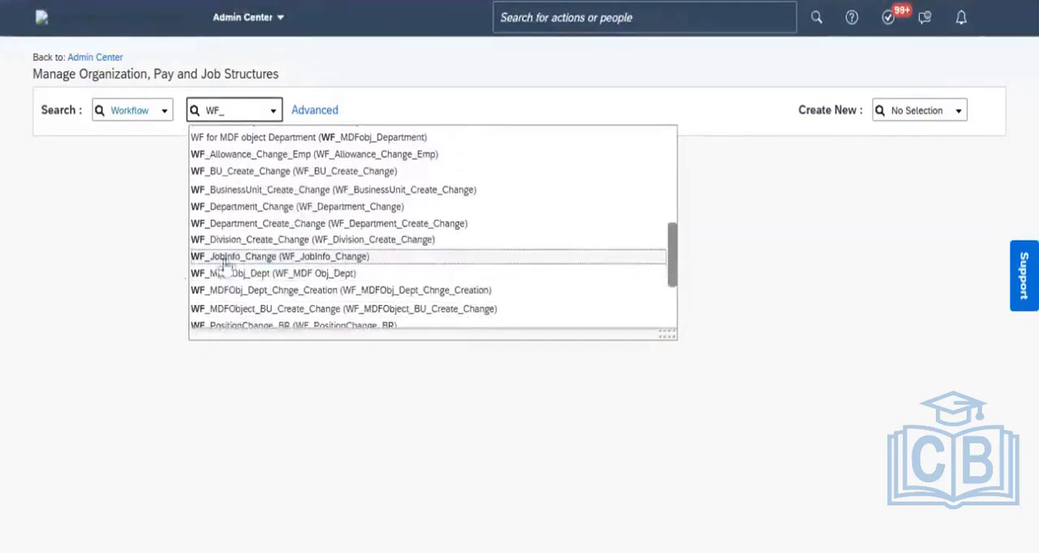
{"action": "left_click", "coordinate": [273, 258]}
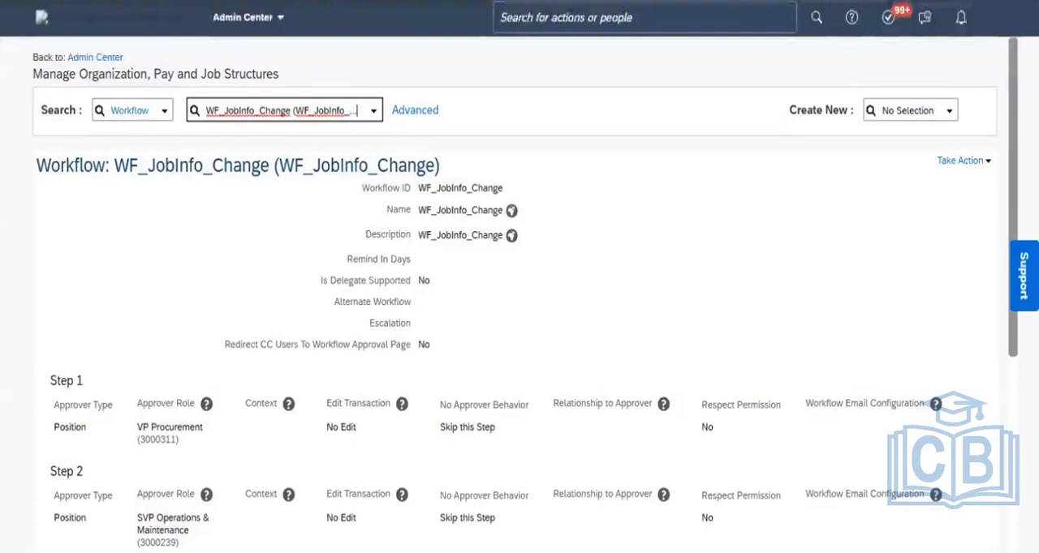
- Review the workflow's approver steps and Cc Role, and copy the name WF_JobInfo_Change from its heading
{"action": "scroll", "coordinate": [519, 292], "scroll_direction": "down", "scroll_amount": 3}
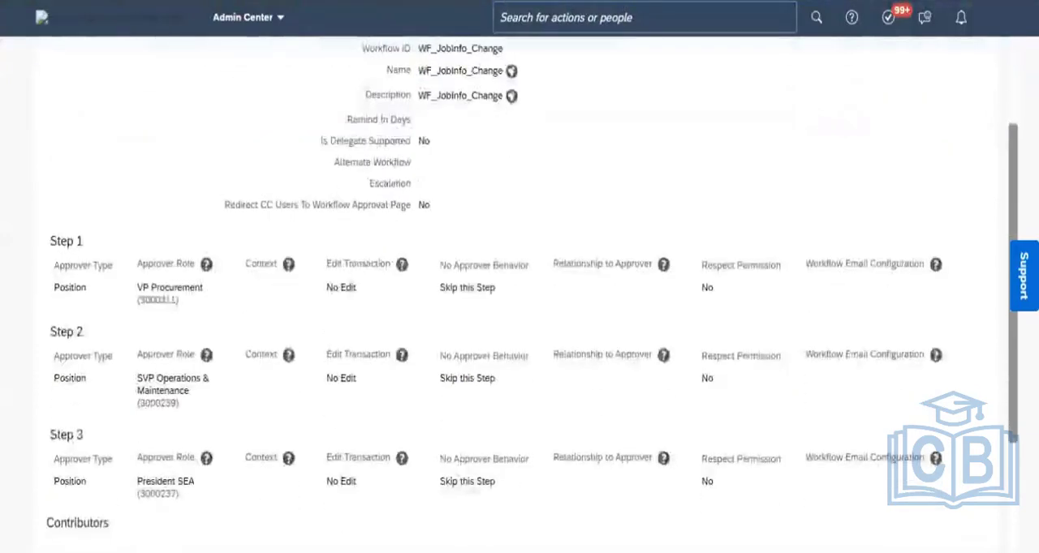
{"action": "scroll", "coordinate": [520, 325], "scroll_direction": "down", "scroll_amount": 2}
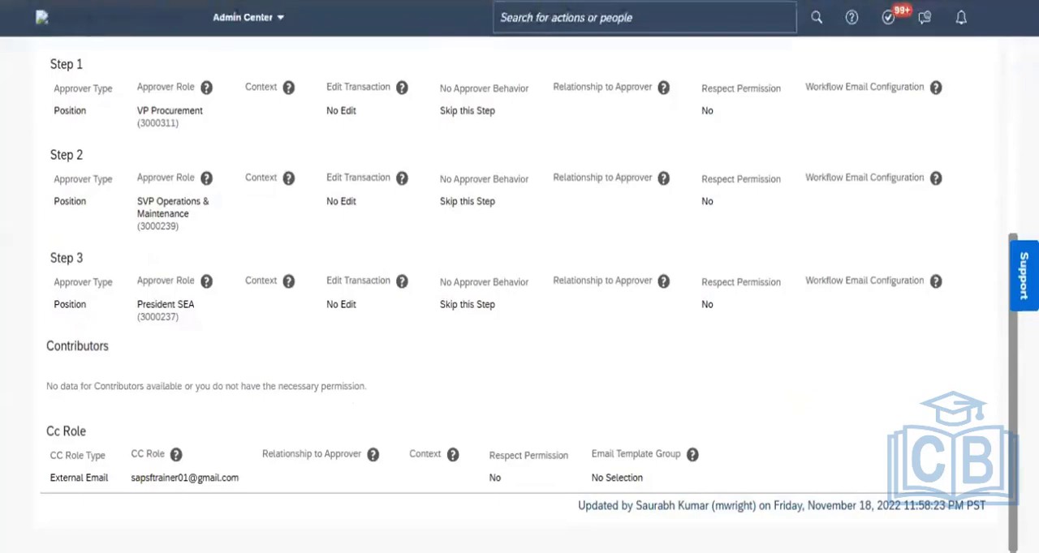
{"action": "scroll", "coordinate": [1000, 157], "scroll_direction": "up", "scroll_amount": 5}
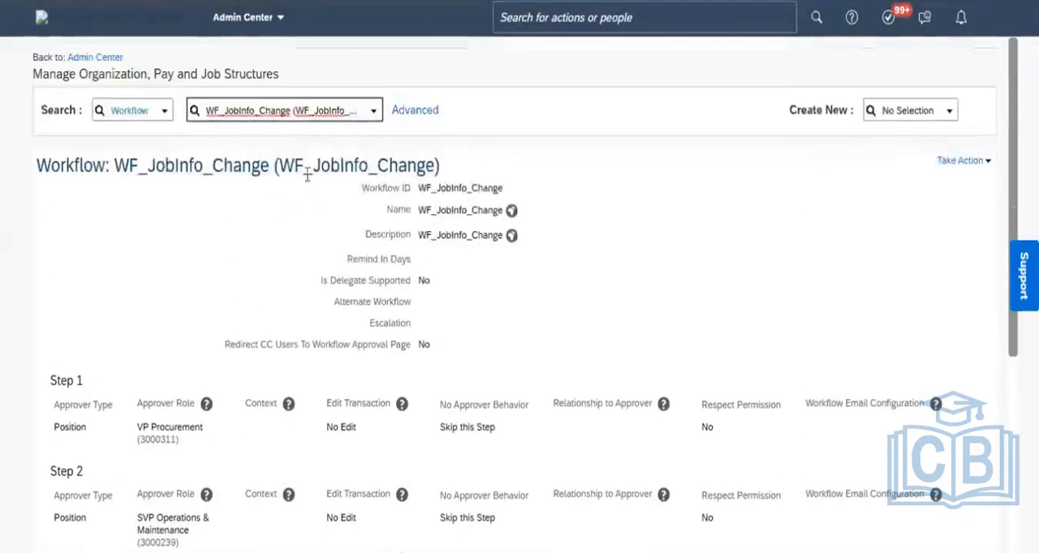
{"action": "left_click_drag", "start_coordinate": [269, 167], "coordinate": [121, 158]}
{"action": "key", "text": "ctrl+c"}
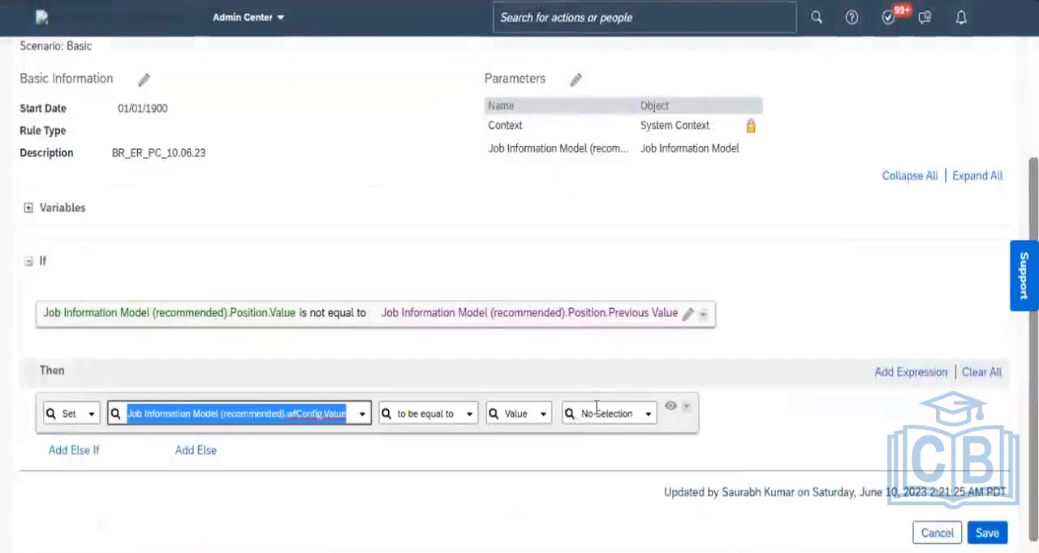
- Back in the copied rule, set the Then expression's wfConfig value to WF_JobInfo_Change, close the expression and save the rule
{"action": "left_click", "coordinate": [596, 411]}
{"action": "key", "text": "ctrl+v"}
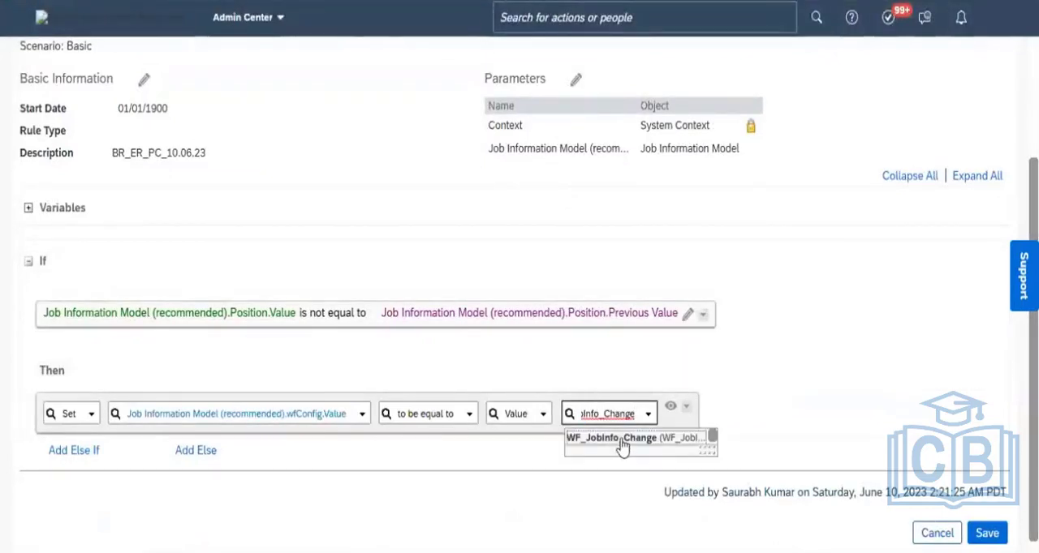
{"action": "key", "text": "Return"}
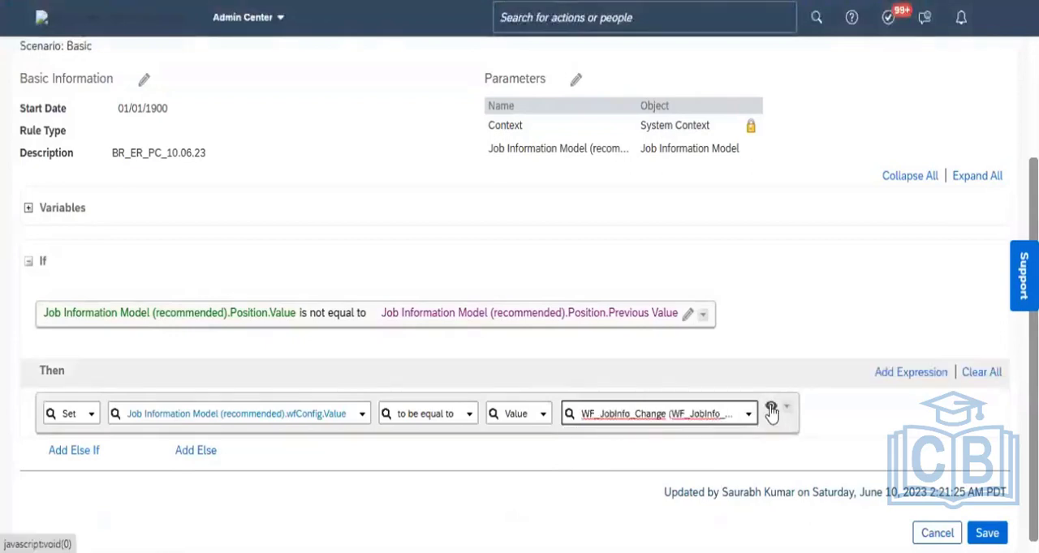
{"action": "left_click", "coordinate": [868, 457]}
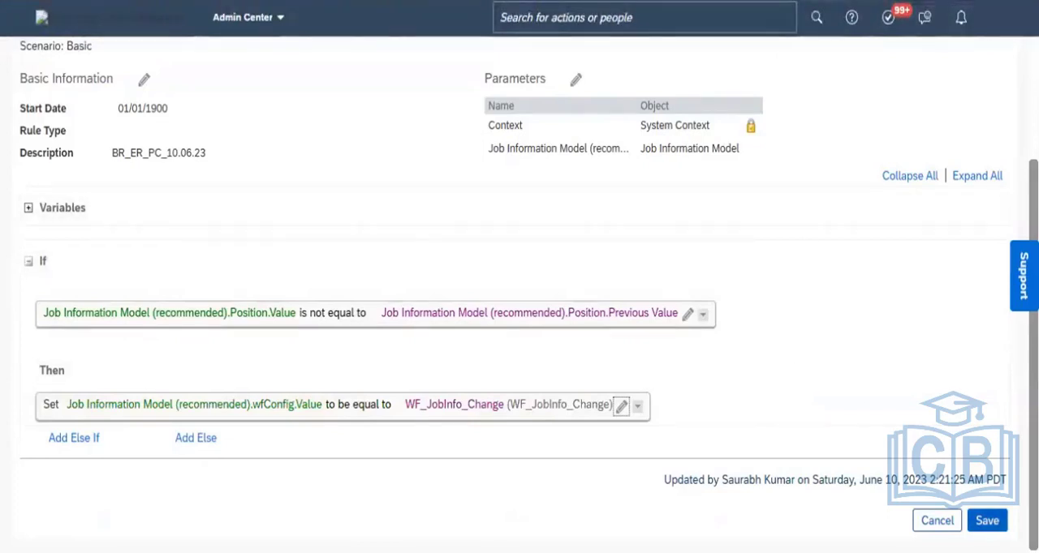
{"action": "left_click", "coordinate": [987, 521]}
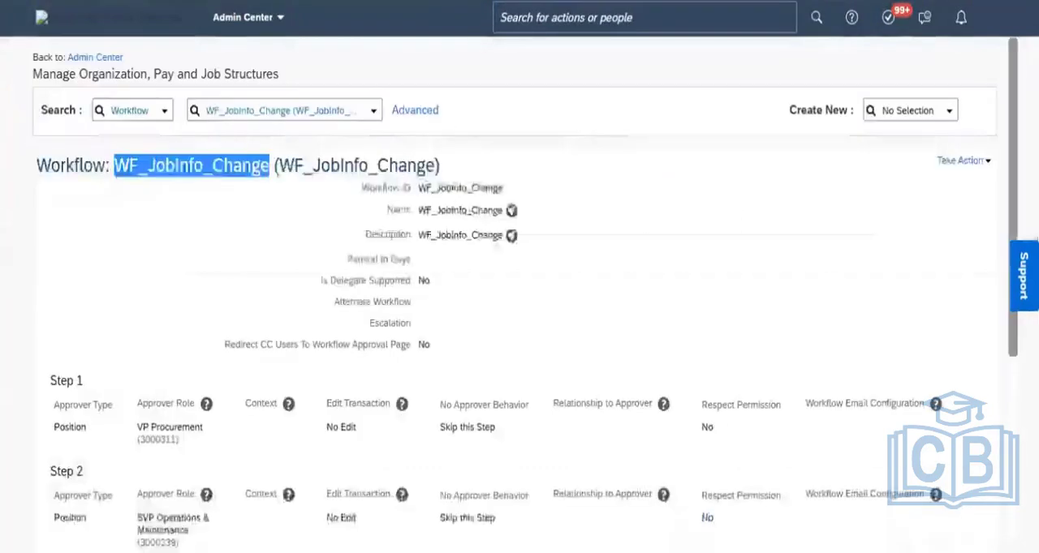
- Search the actions for "Manage business config" and open Manage Business Configuration
{"action": "left_click", "coordinate": [605, 23]}
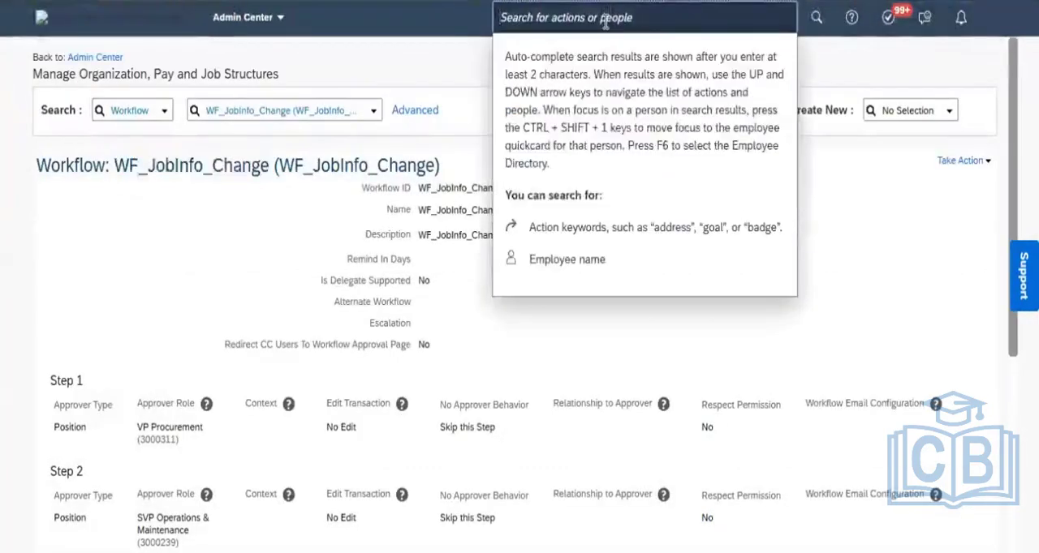
{"action": "type", "text": "Mana"}
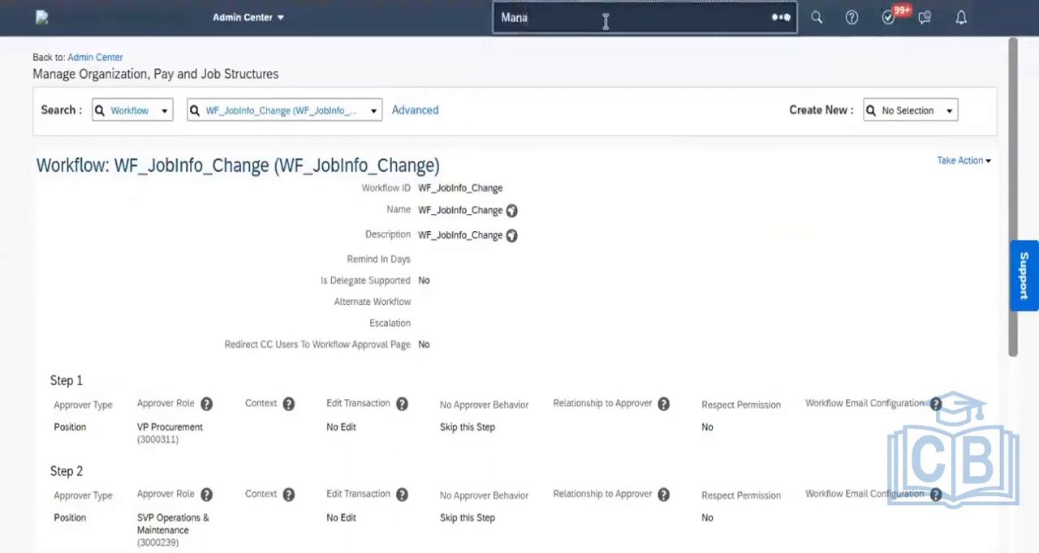
{"action": "type", "text": "ge business"}
{"action": "type", "text": " d"}
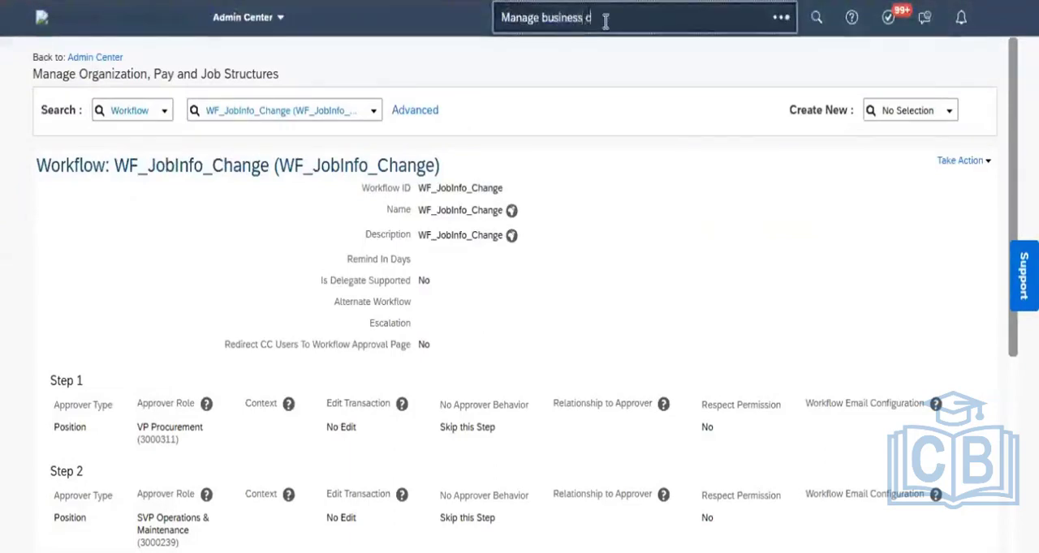
{"action": "type", "text": "onfig"}
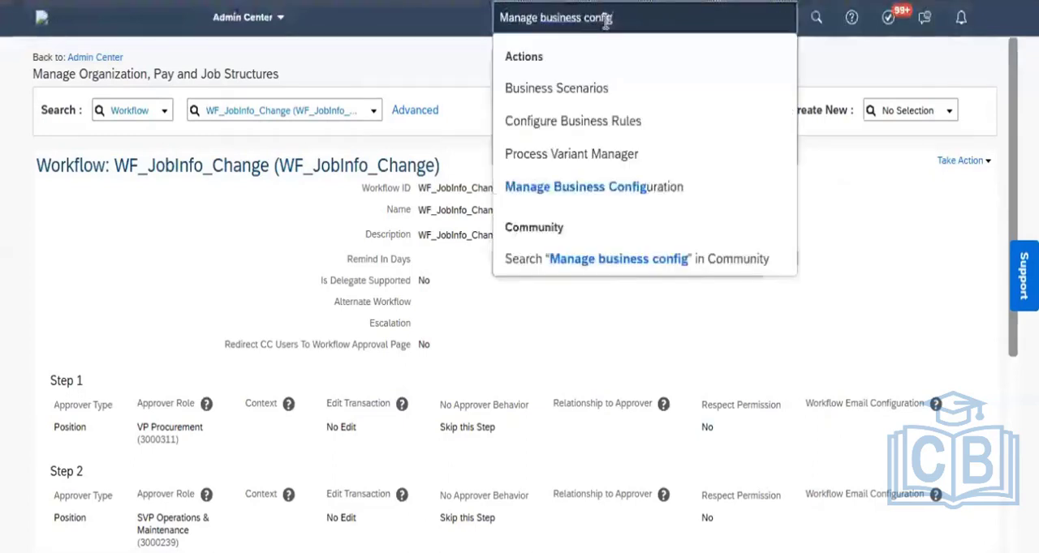
{"action": "left_click", "coordinate": [597, 189]}
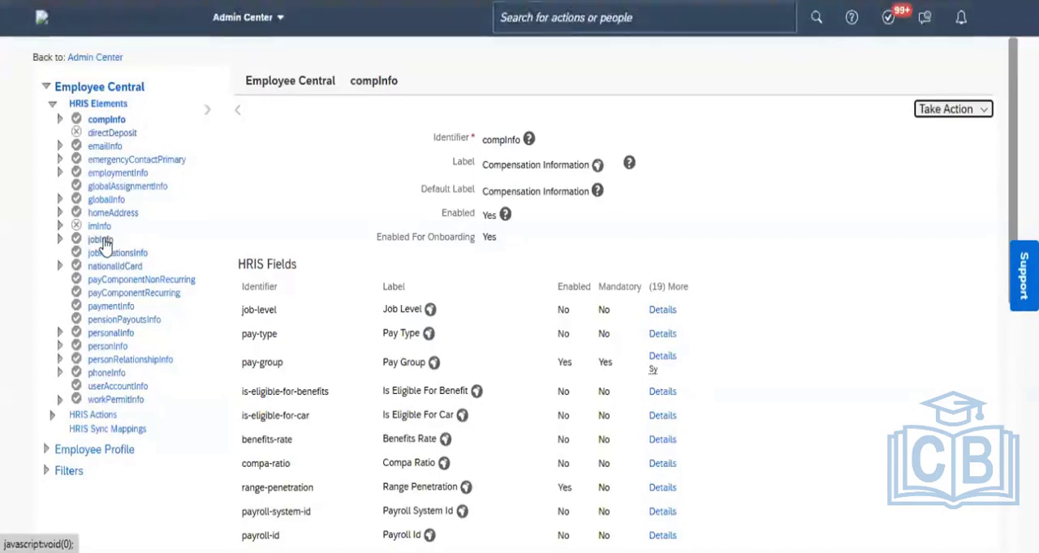
- Open the jobInfo HRIS element under Employee Central and start a correction of it
{"action": "left_click", "coordinate": [102, 240]}
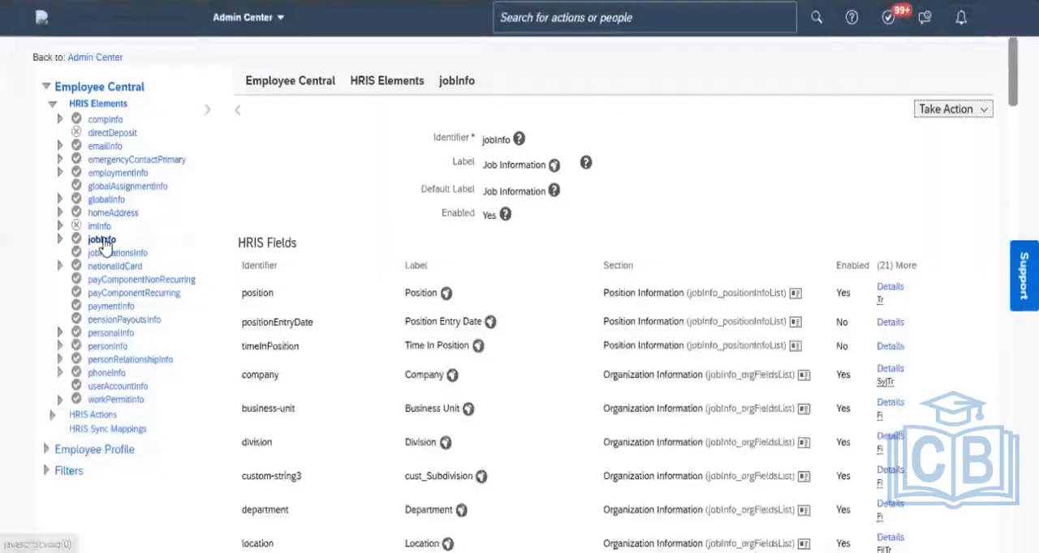
{"action": "left_click", "coordinate": [981, 109]}
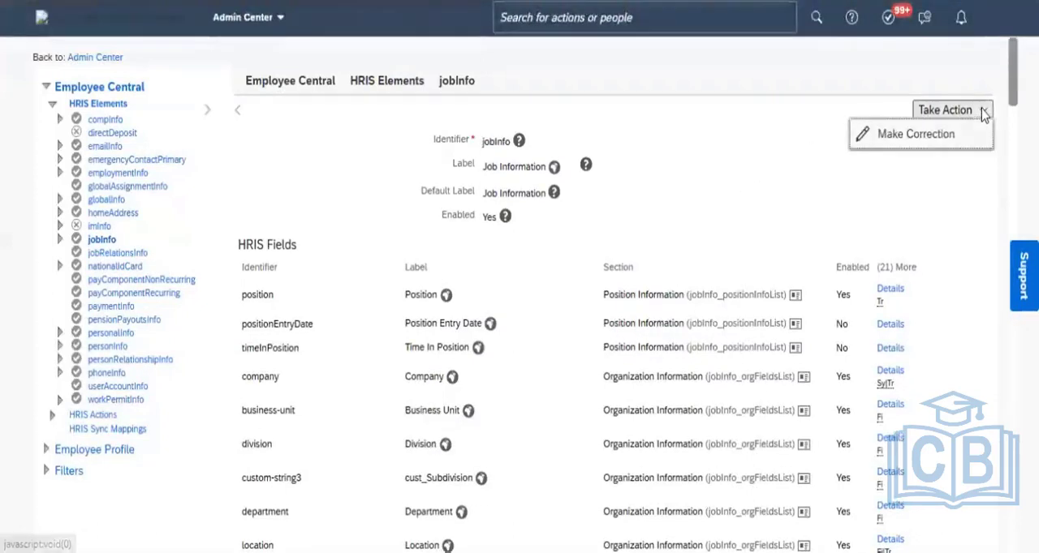
{"action": "left_click", "coordinate": [948, 142]}
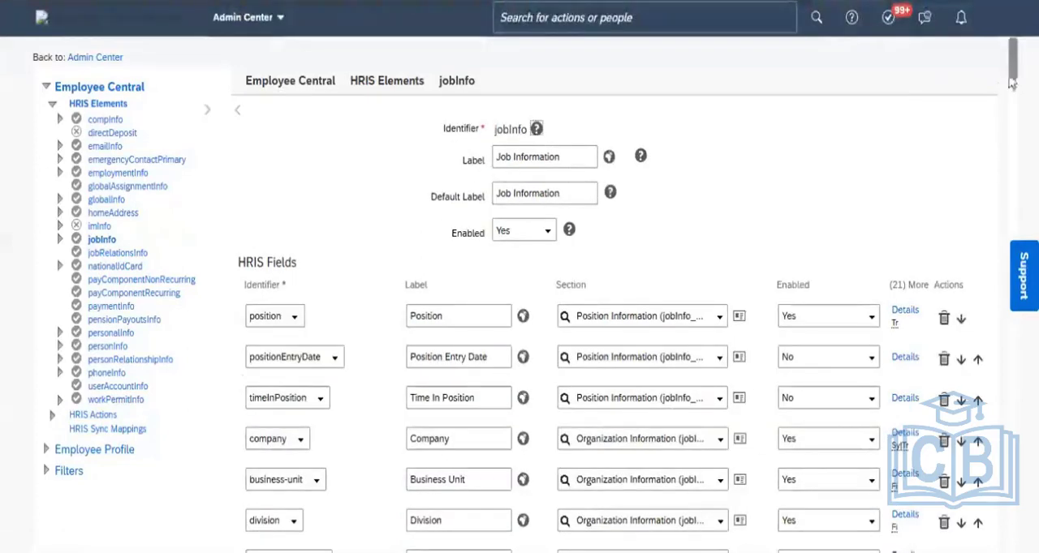
- Examine the element-level Trigger Rules of jobInfo, including their base objects, event types and assigned rules
{"action": "scroll", "coordinate": [1006, 193], "scroll_direction": "down", "scroll_amount": 8}
{"action": "scroll", "coordinate": [1005, 194], "scroll_direction": "down", "scroll_amount": 15}
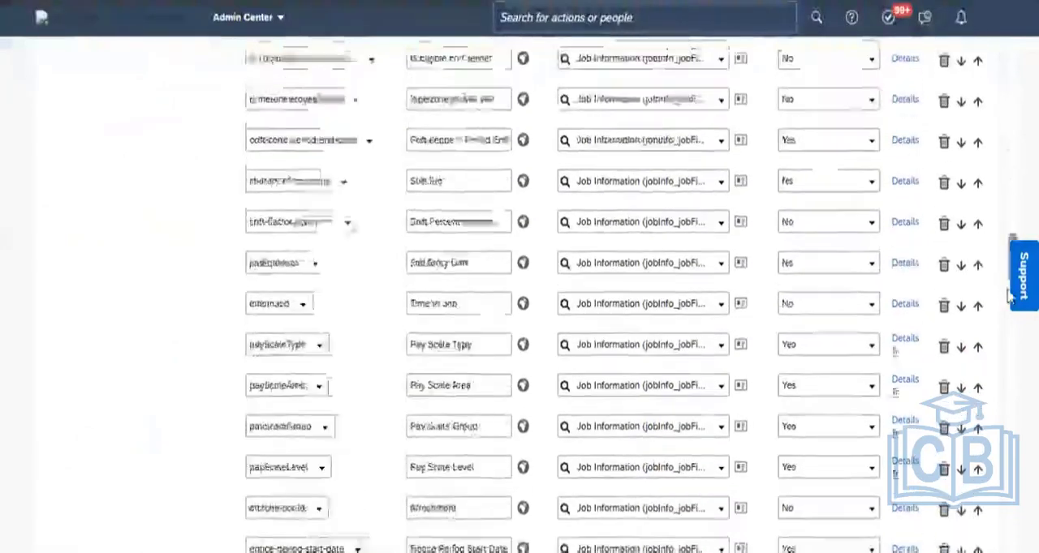
{"action": "left_click_drag", "start_coordinate": [1006, 357], "coordinate": [1011, 426]}
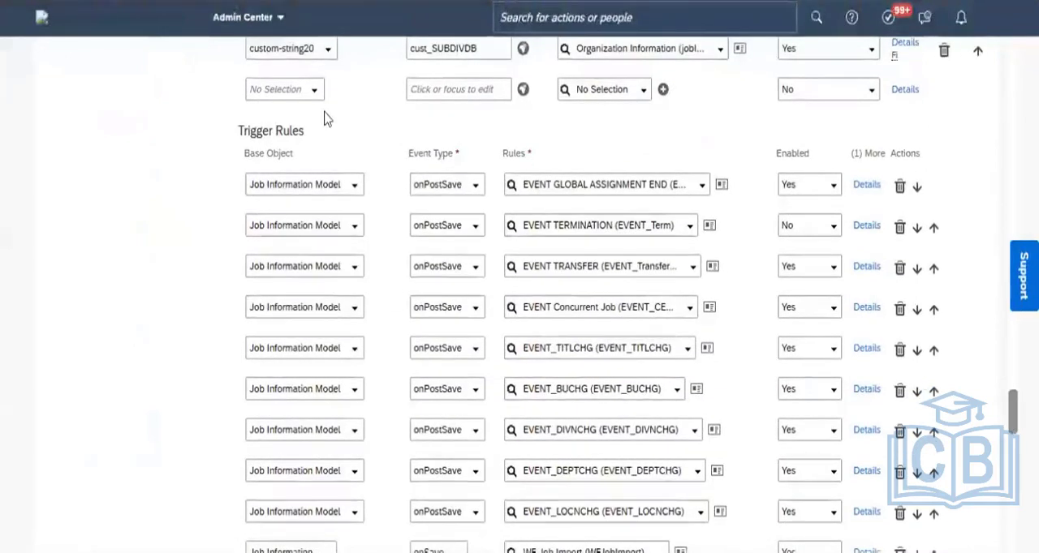
{"action": "left_click_drag", "start_coordinate": [311, 138], "coordinate": [243, 133]}
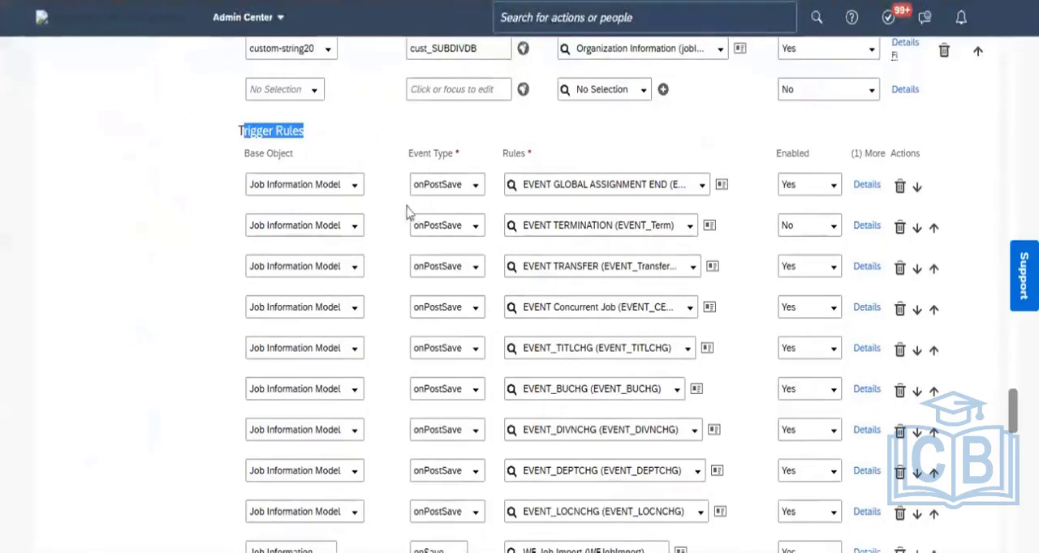
{"action": "left_click_drag", "start_coordinate": [297, 166], "coordinate": [251, 162]}
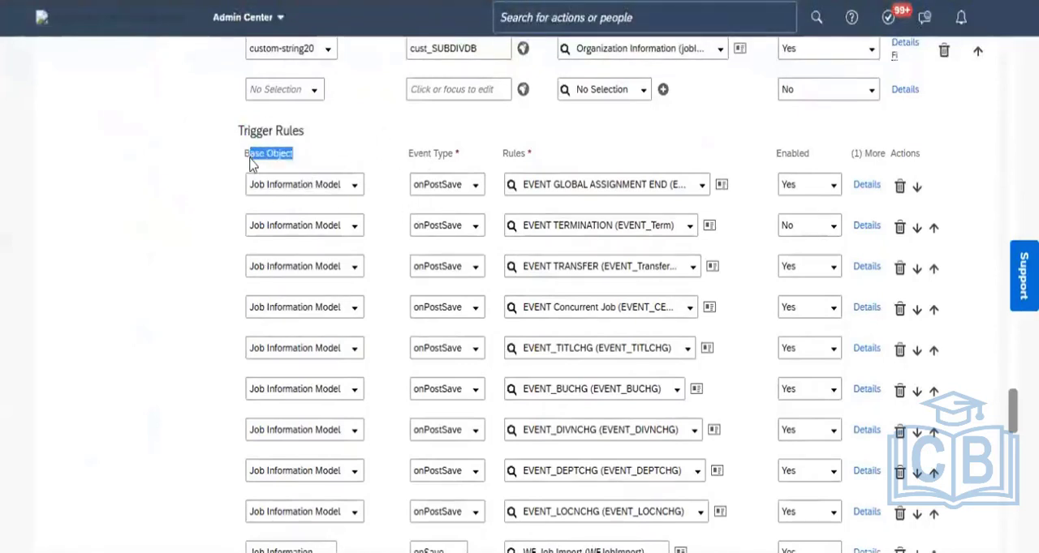
{"action": "left_click", "coordinate": [398, 142]}
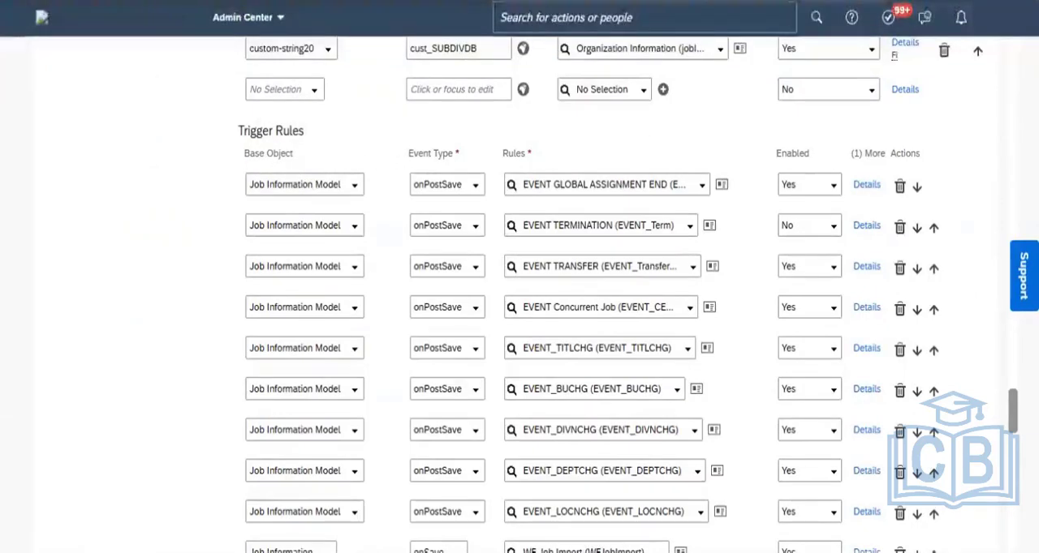
{"action": "scroll", "coordinate": [616, 325], "scroll_direction": "down", "scroll_amount": 15}
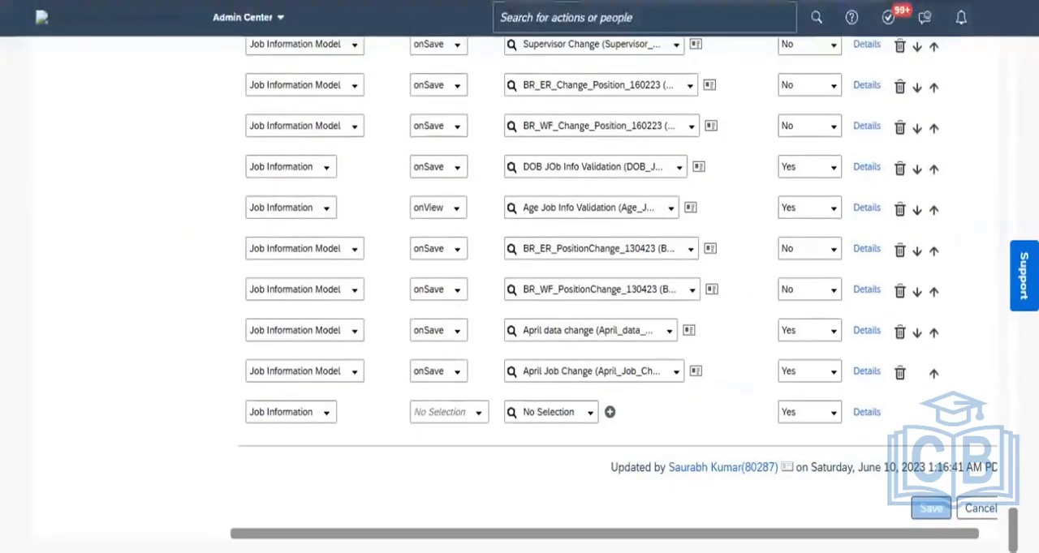
- Open the details of the position HRIS field, review its field-level Trigger Rules and event types, and close the details
{"action": "left_click_drag", "start_coordinate": [1012, 525], "coordinate": [984, 99]}
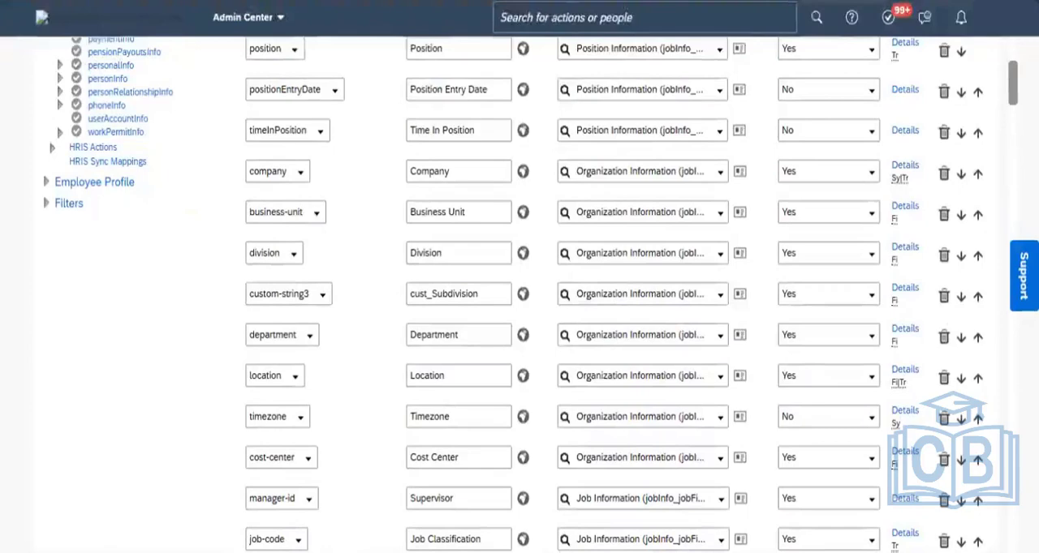
{"action": "scroll", "coordinate": [590, 179], "scroll_direction": "up", "scroll_amount": 2}
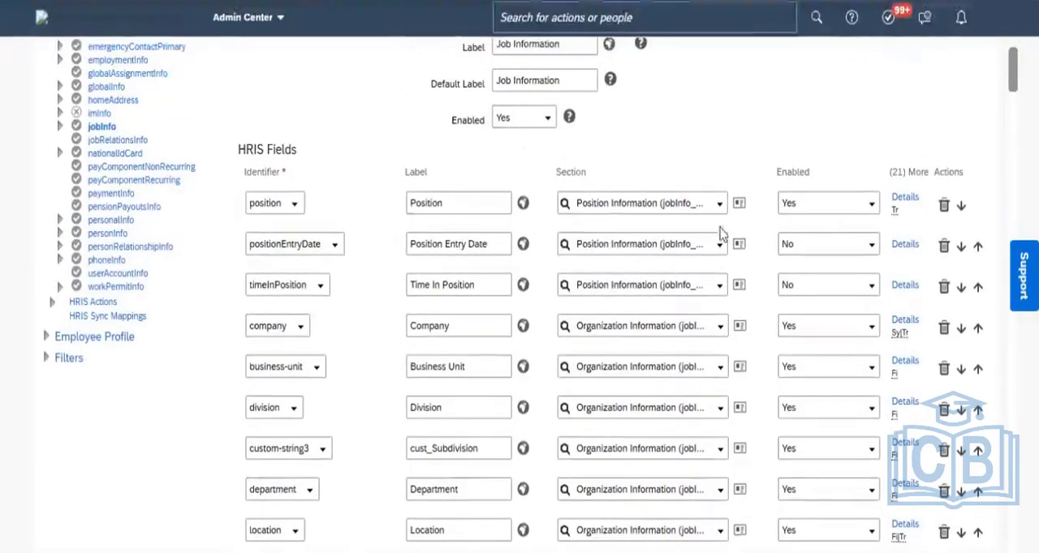
{"action": "left_click", "coordinate": [906, 200]}
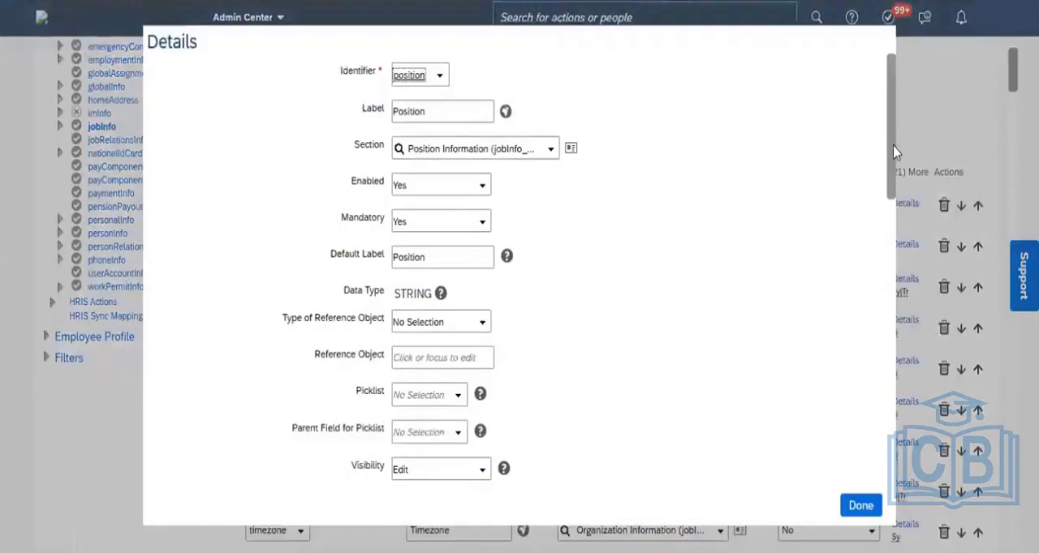
{"action": "left_click_drag", "start_coordinate": [895, 152], "coordinate": [887, 463]}
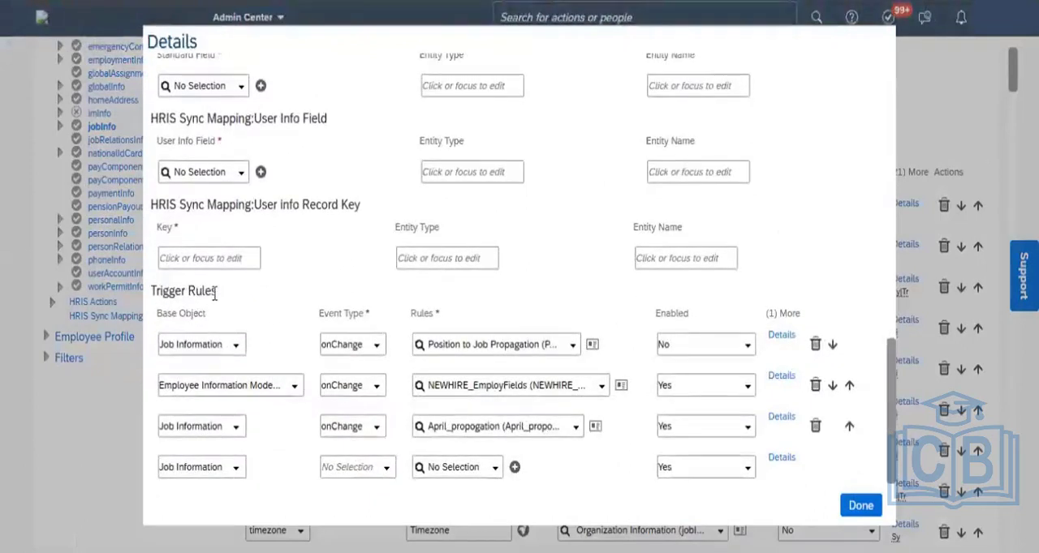
{"action": "left_click_drag", "start_coordinate": [215, 294], "coordinate": [158, 293]}
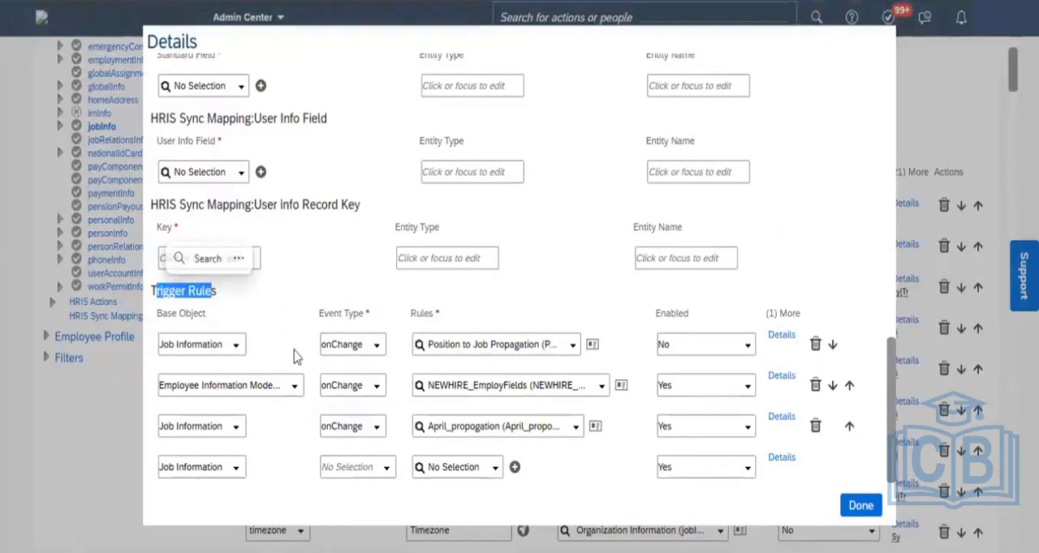
{"action": "left_click_drag", "start_coordinate": [364, 314], "coordinate": [321, 315]}
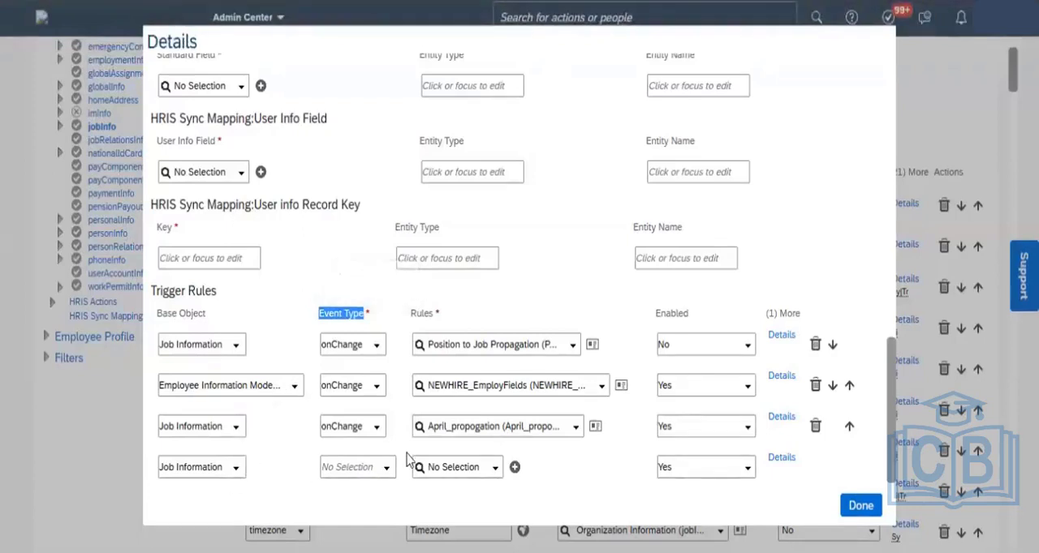
{"action": "left_click", "coordinate": [859, 512]}
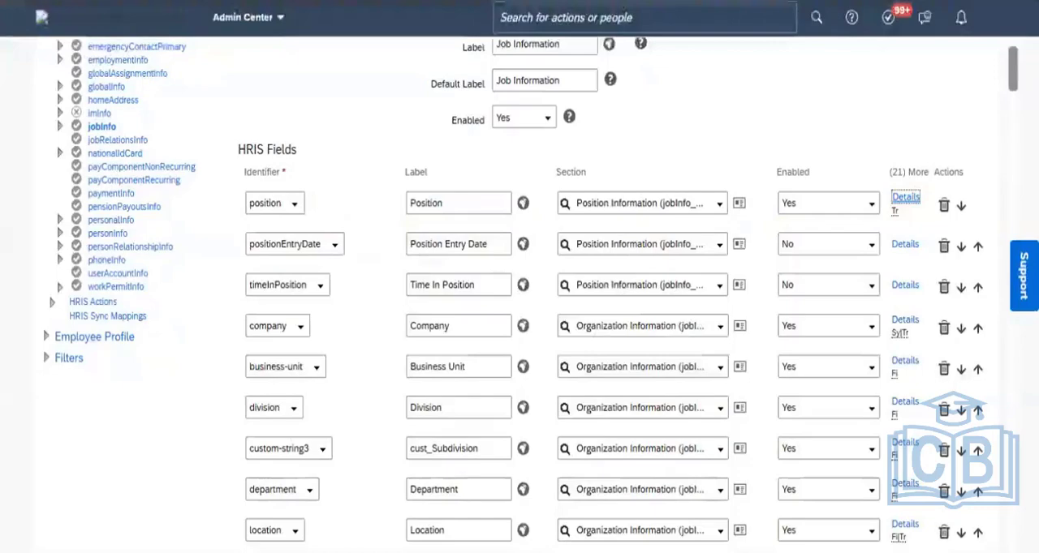
- In the empty row of jobInfo's Trigger Rules, set the base object to Job Information Model and the event type to onSave
{"action": "scroll", "coordinate": [528, 292], "scroll_direction": "down", "scroll_amount": 20}
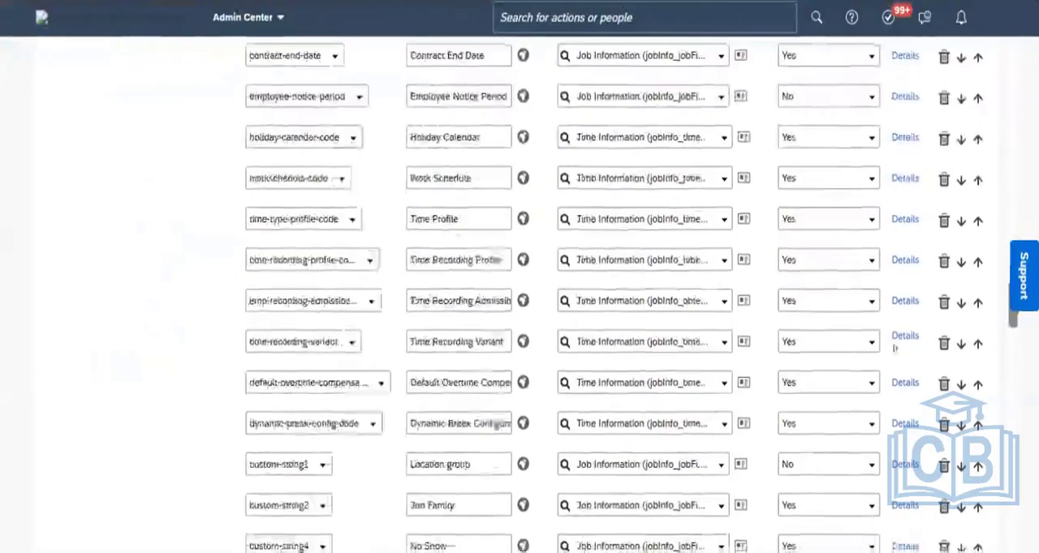
{"action": "scroll", "coordinate": [895, 348], "scroll_direction": "down", "scroll_amount": 20}
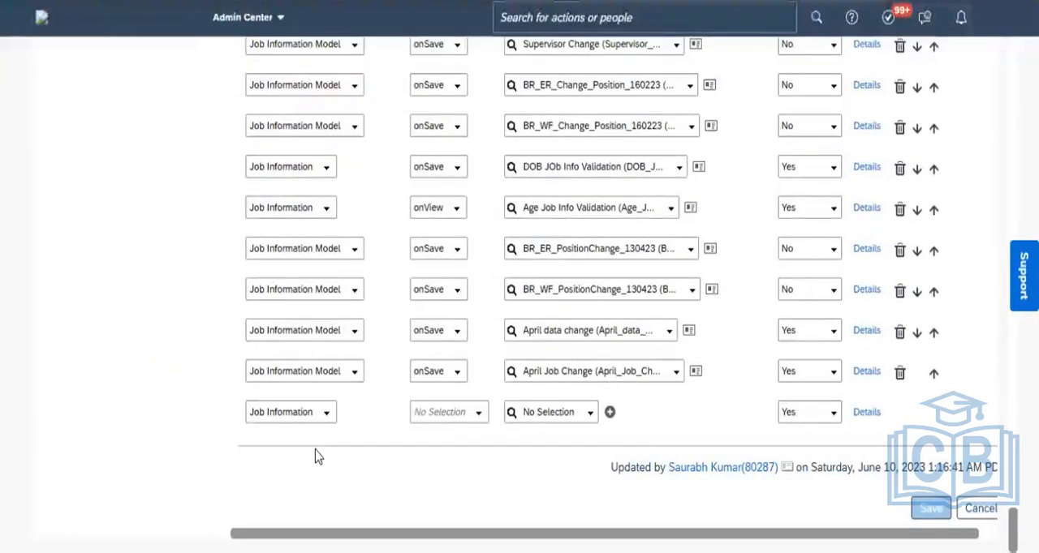
{"action": "left_click", "coordinate": [324, 417]}
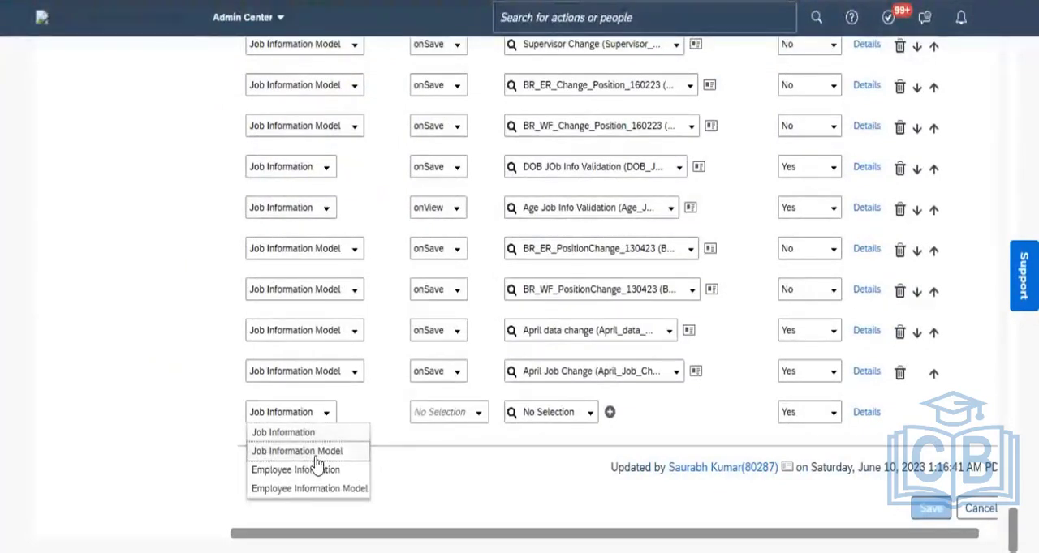
{"action": "left_click", "coordinate": [317, 452]}
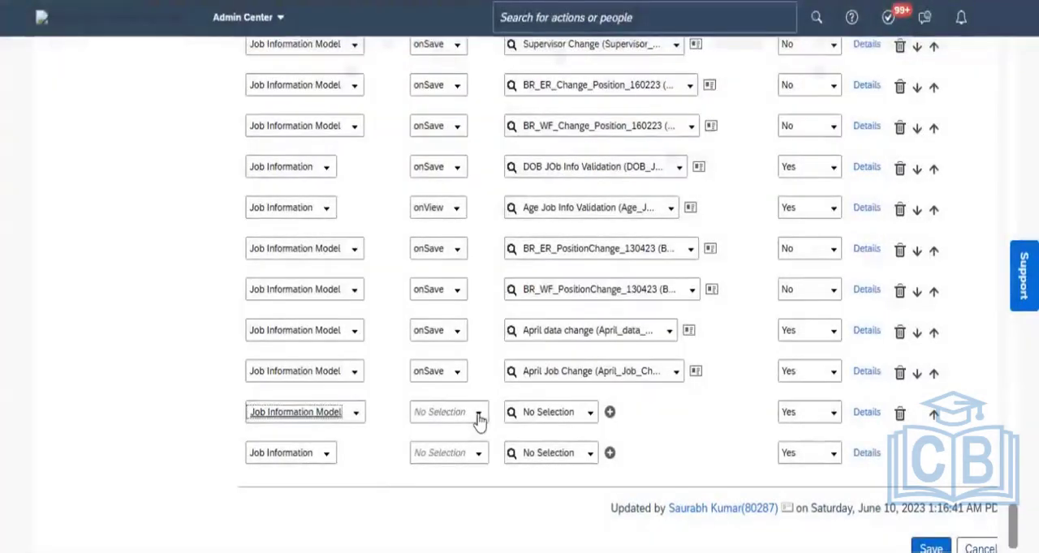
{"action": "left_click", "coordinate": [478, 414]}
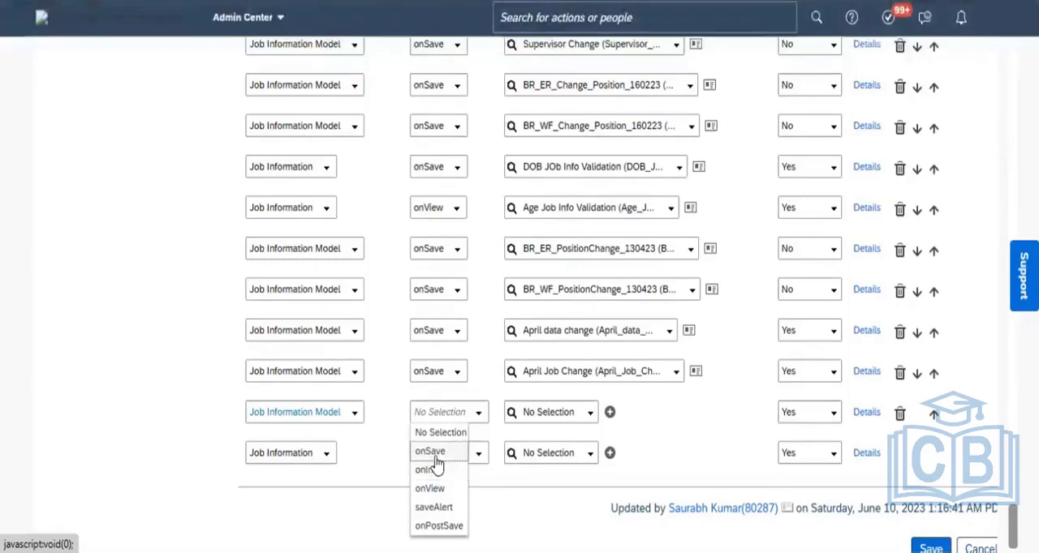
{"action": "left_click", "coordinate": [436, 452]}
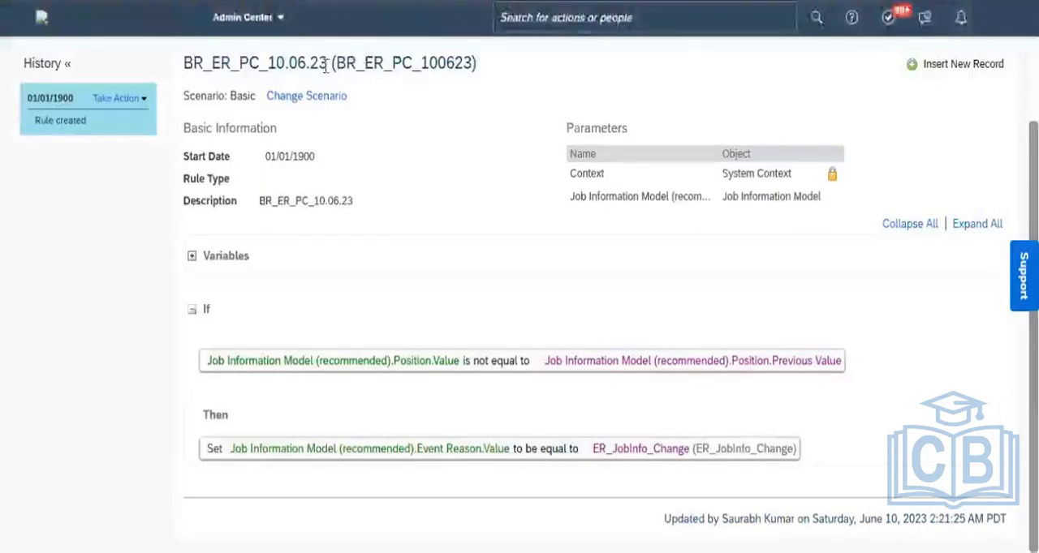
- Copy the event reason rule's name BR_ER_PC_10.06.23 from its heading and assign that rule to the new onSave trigger row
{"action": "left_click_drag", "start_coordinate": [324, 61], "coordinate": [185, 82]}
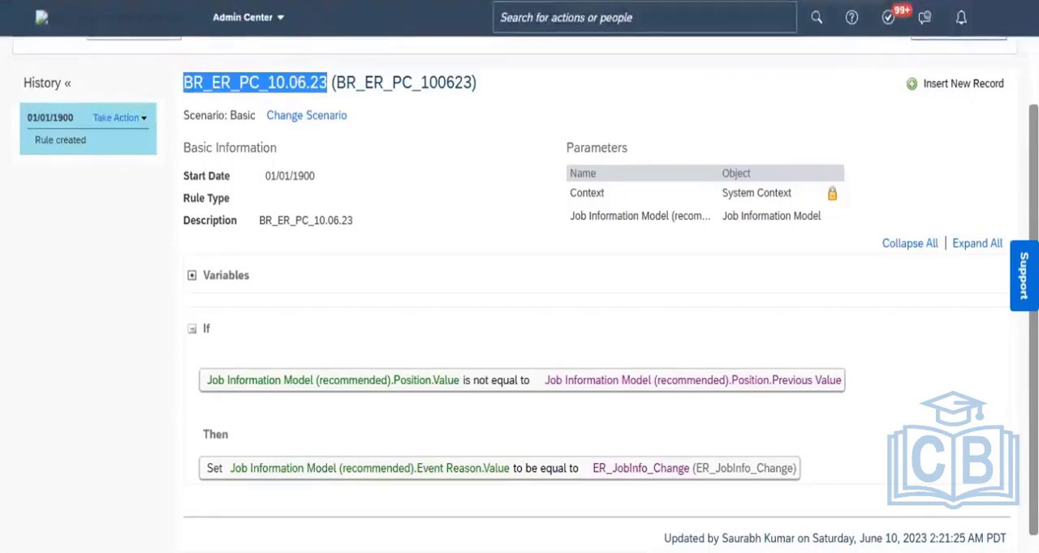
{"action": "left_click", "coordinate": [243, 2]}
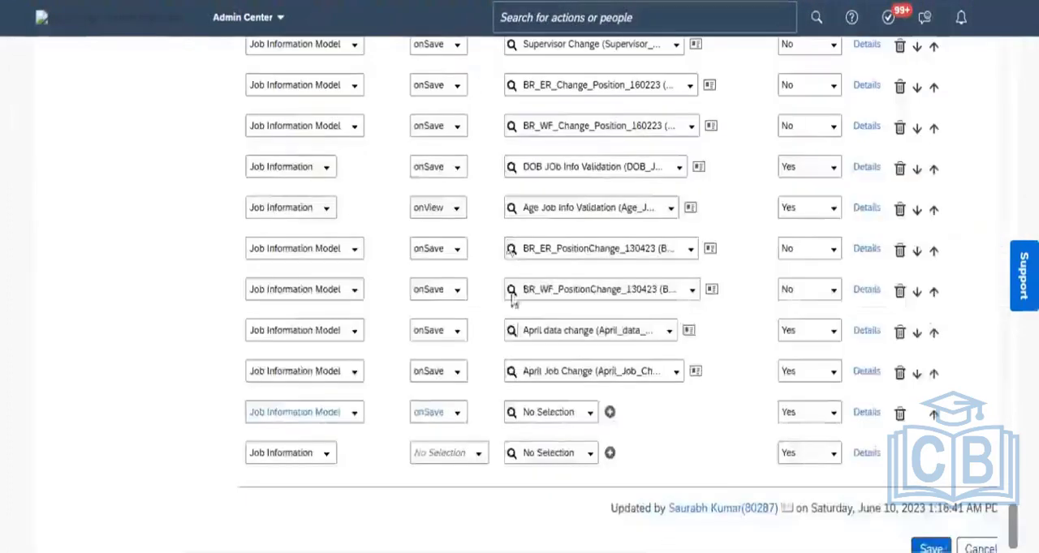
{"action": "left_click", "coordinate": [537, 412]}
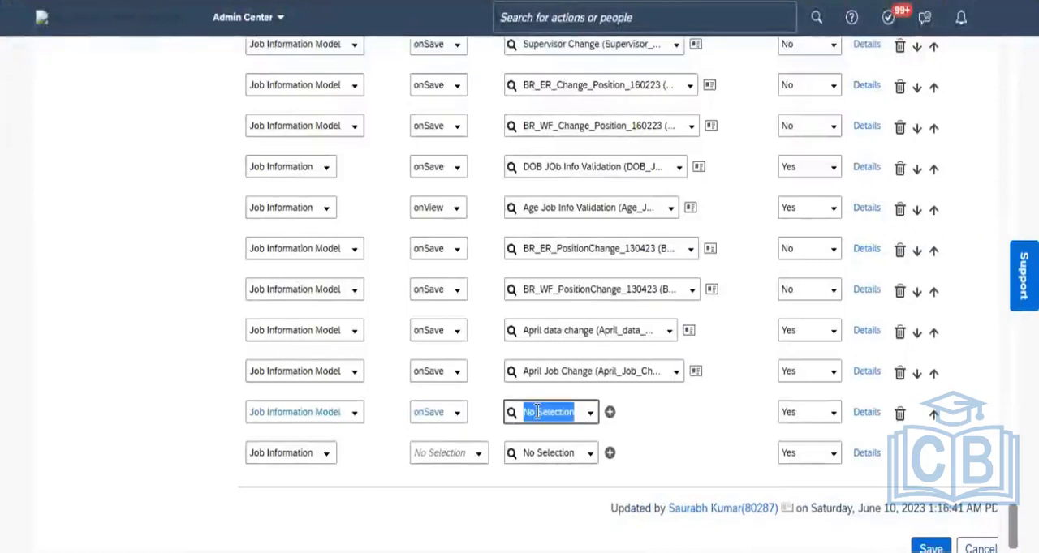
{"action": "key", "text": "ctrl+v"}
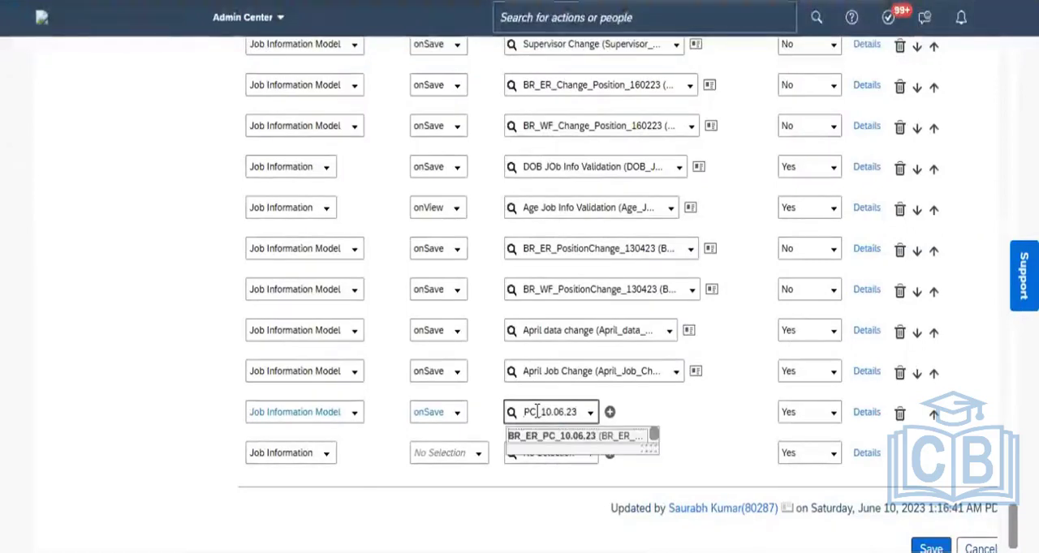
{"action": "left_click", "coordinate": [580, 438]}
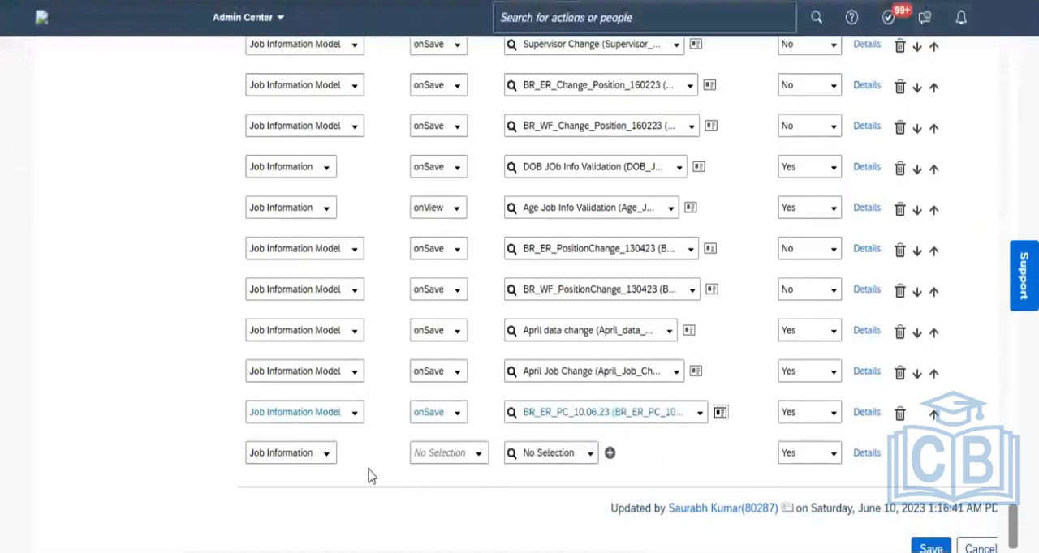
- In the empty row below the BR_ER_PC_10.06.23 trigger, set the base object to Job Information Model and the event type to onSave
{"action": "left_click", "coordinate": [329, 459]}
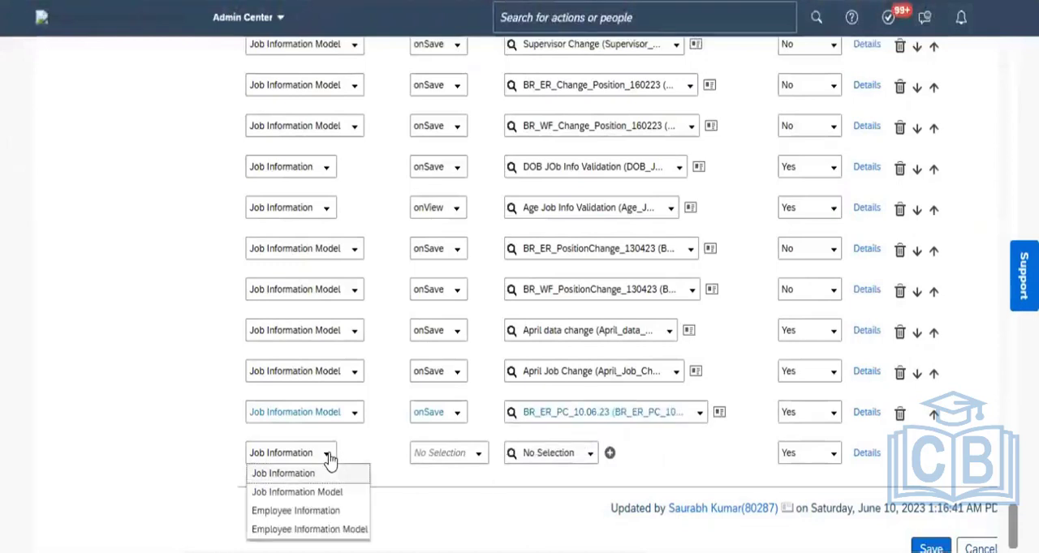
{"action": "left_click", "coordinate": [294, 492]}
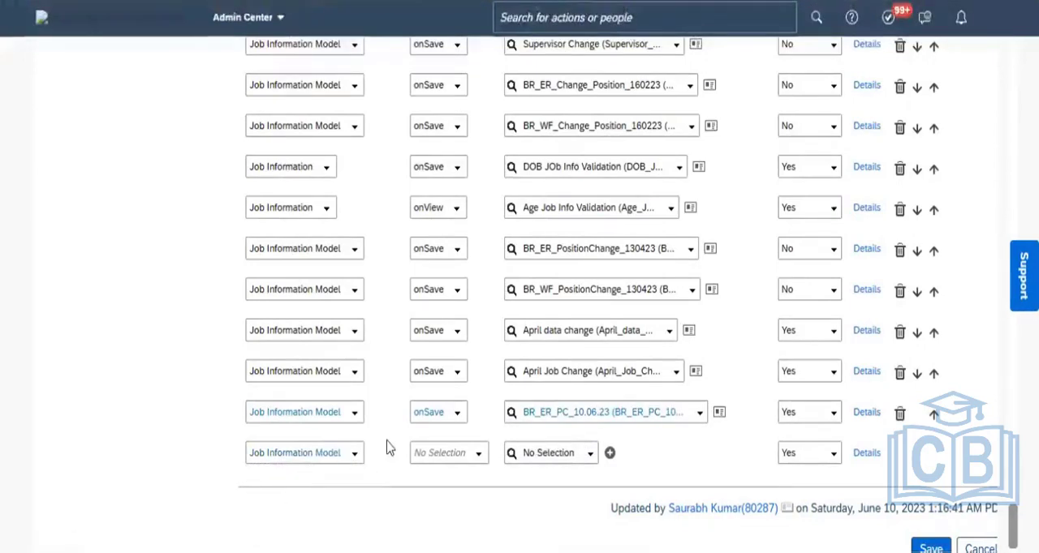
{"action": "left_click", "coordinate": [478, 457]}
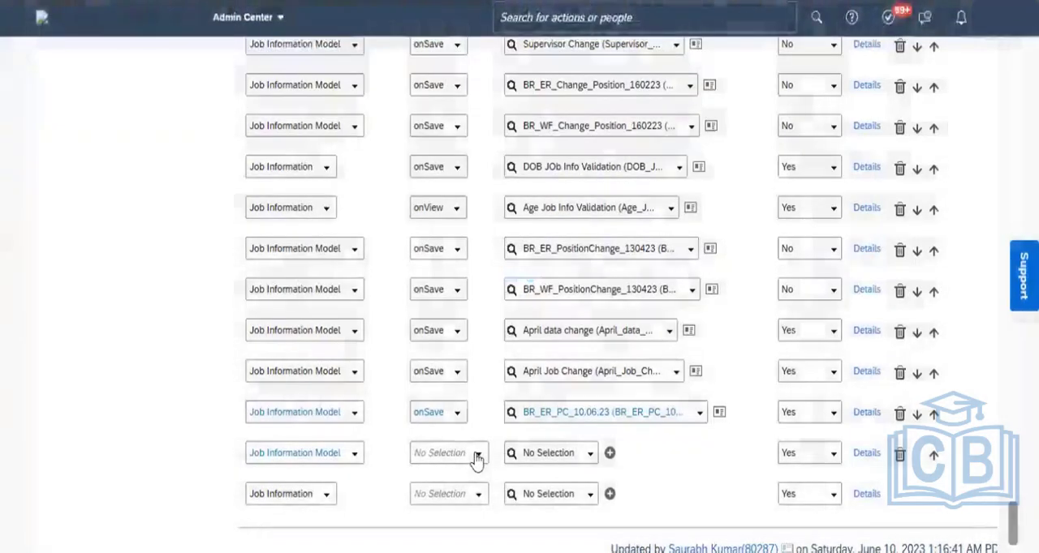
{"action": "left_click", "coordinate": [477, 459]}
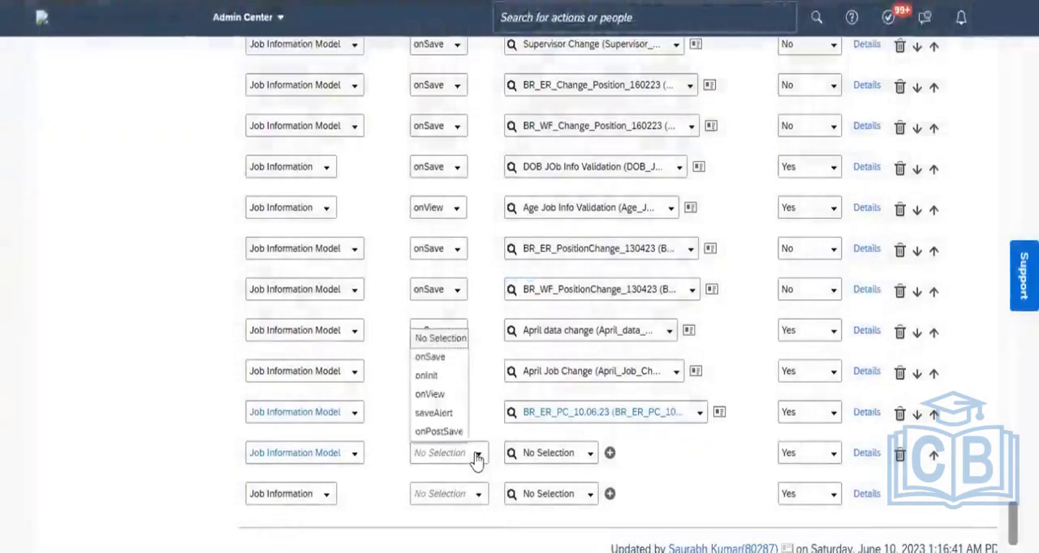
{"action": "left_click", "coordinate": [431, 358]}
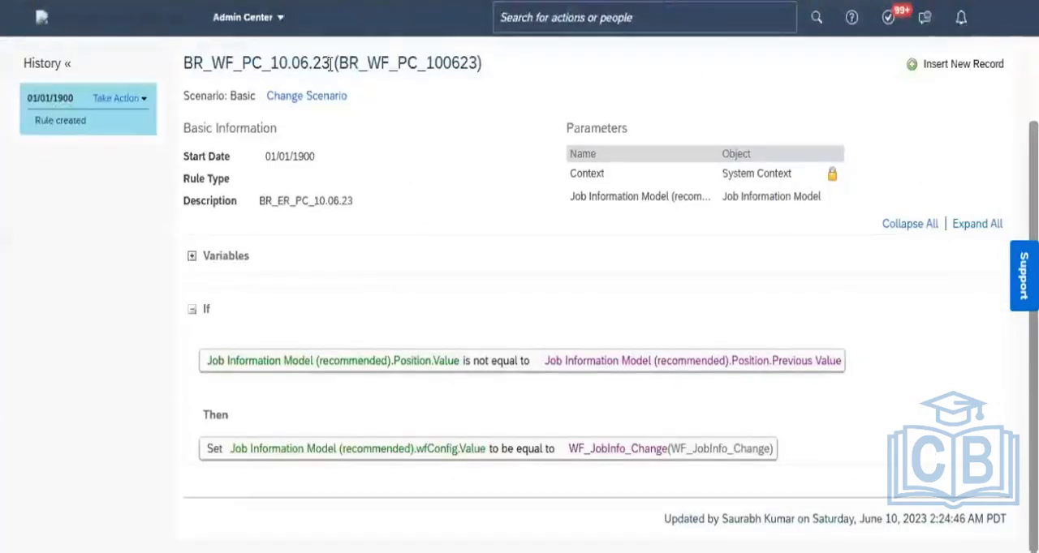
- Copy the workflow rule's name BR_WF_PC_10.06.23 from its heading and assign that rule to the second new onSave trigger row
{"action": "left_click_drag", "start_coordinate": [329, 64], "coordinate": [183, 76]}
{"action": "key", "text": "ctrl+c"}
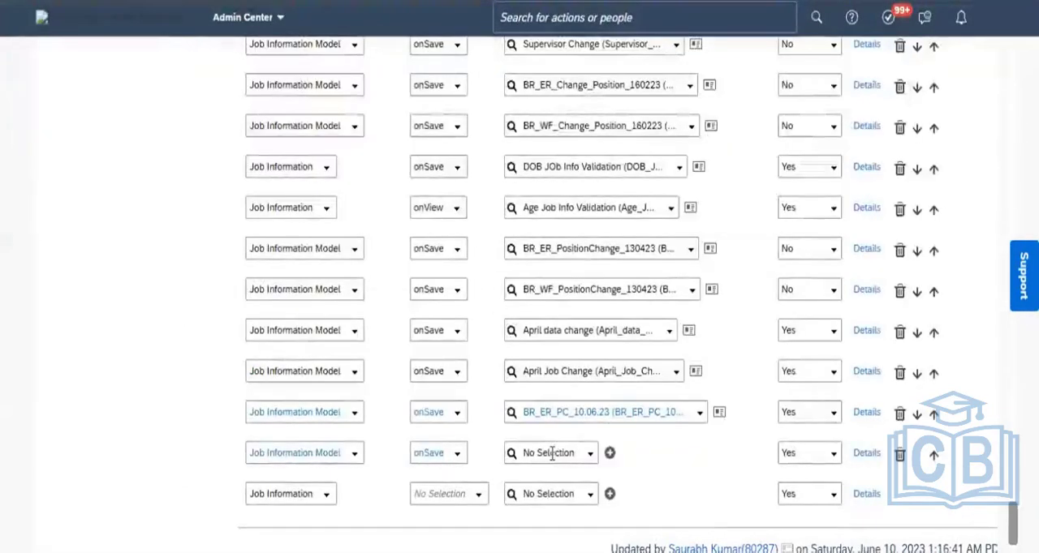
{"action": "left_click", "coordinate": [551, 453]}
{"action": "key", "text": "ctrl+v"}
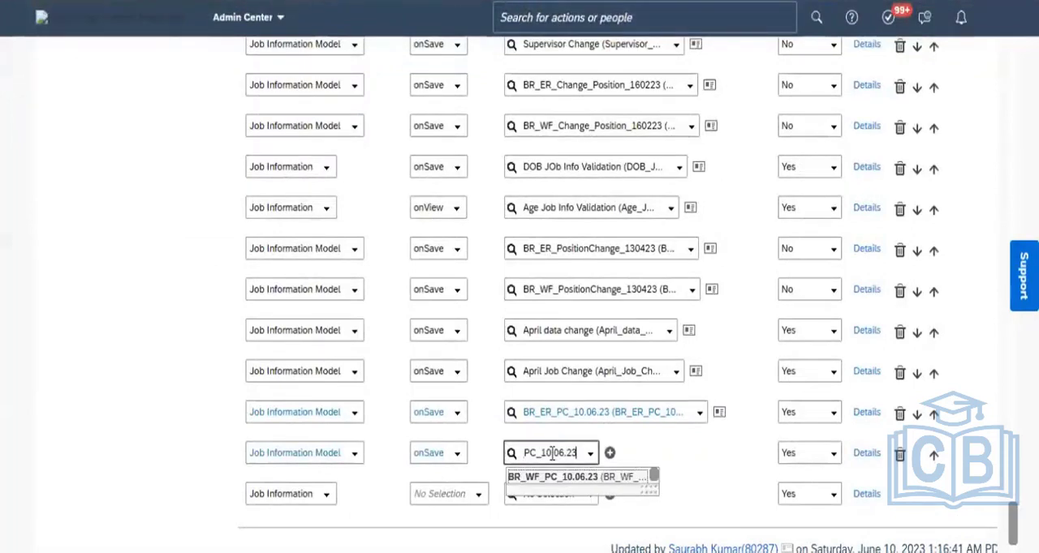
{"action": "left_click", "coordinate": [585, 479]}
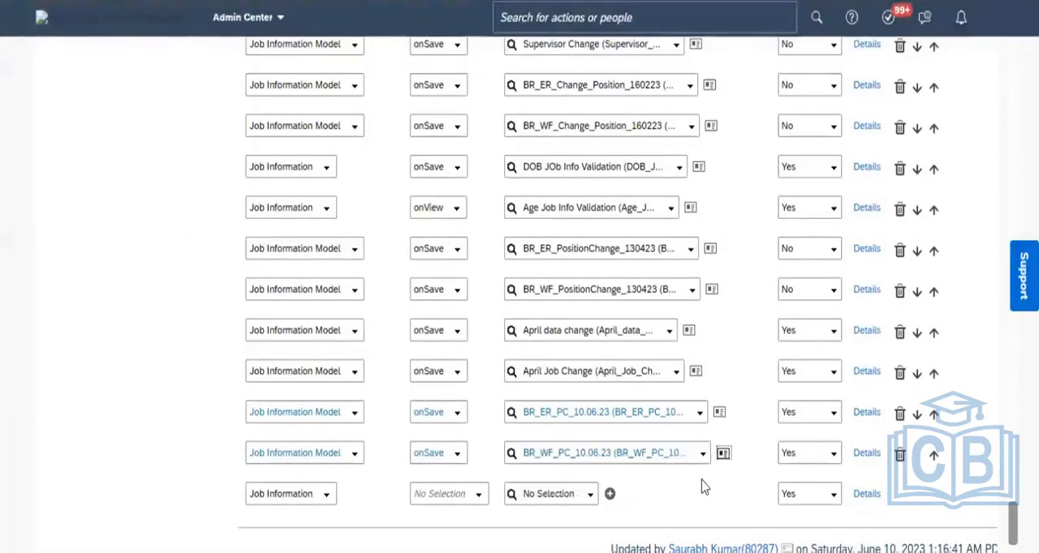
- Open the Yes/No choice for the BR_ER_PC_10.06.23 trigger row
{"action": "left_click", "coordinate": [834, 418]}
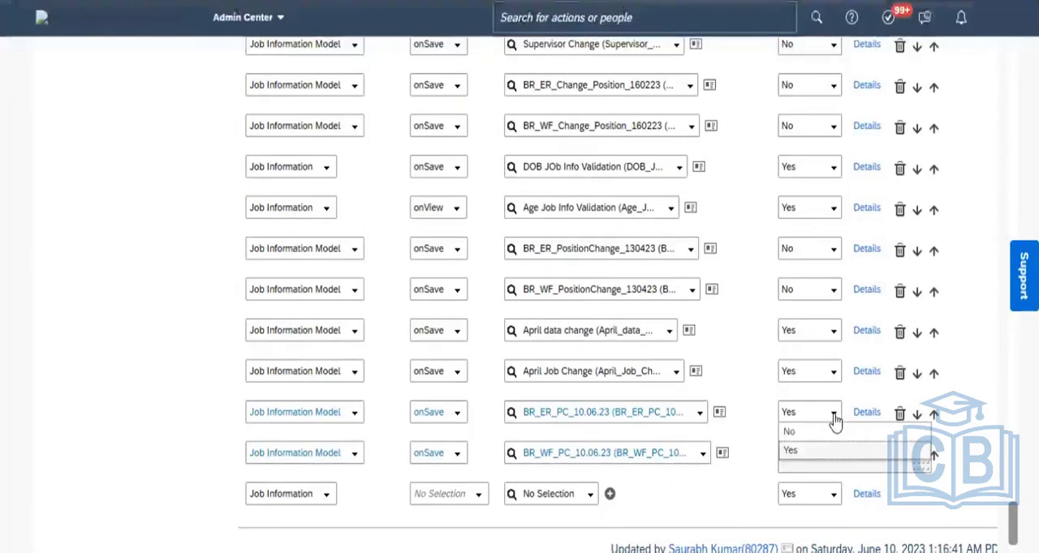
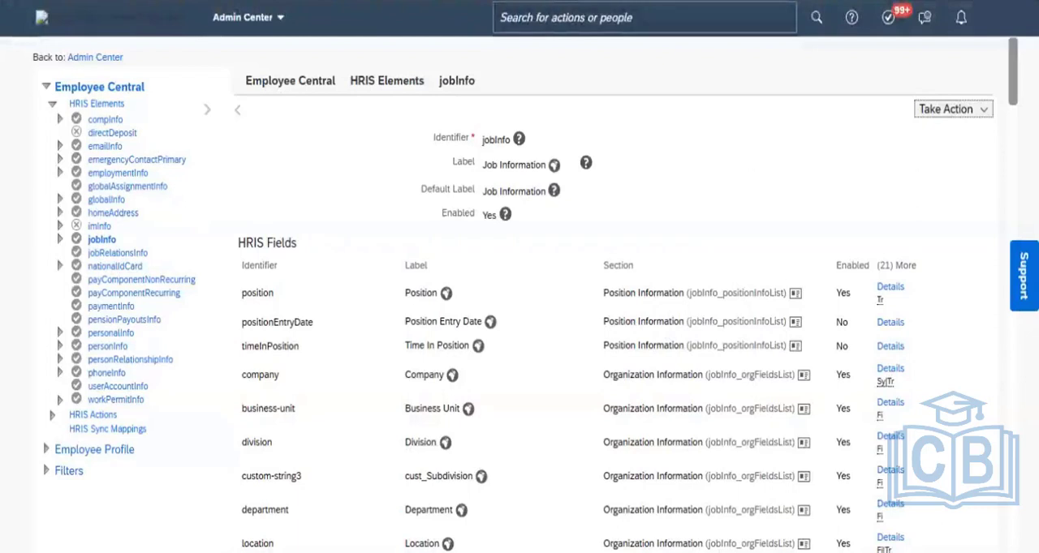
- Duplicate the current browser tab and, in the copy, find the Electrical Operations employee by first name and open their employee file
{"action": "right_click", "coordinate": [496, 1]}
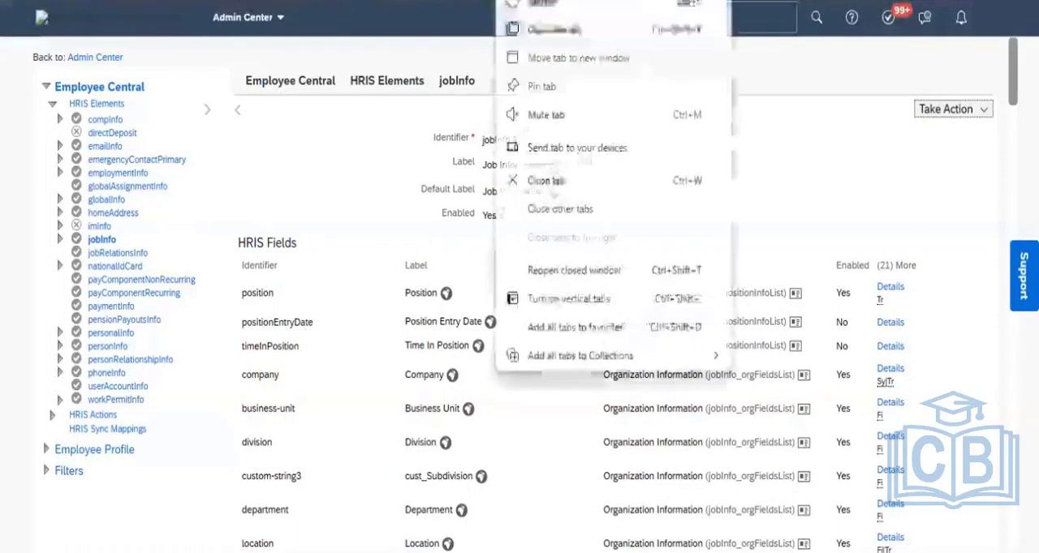
{"action": "left_click", "coordinate": [555, 30]}
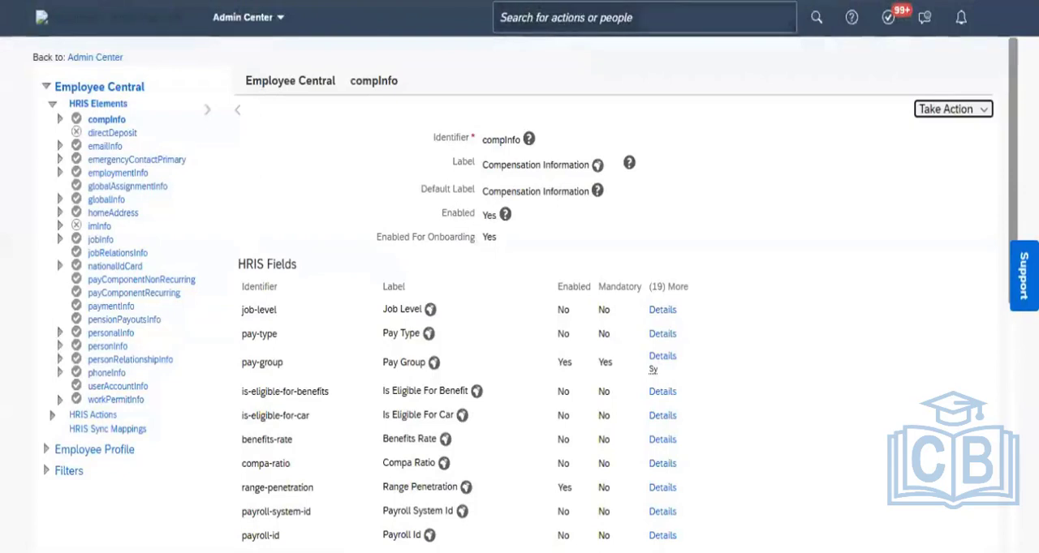
{"action": "left_click", "coordinate": [661, 17]}
{"action": "type", "text": "an"}
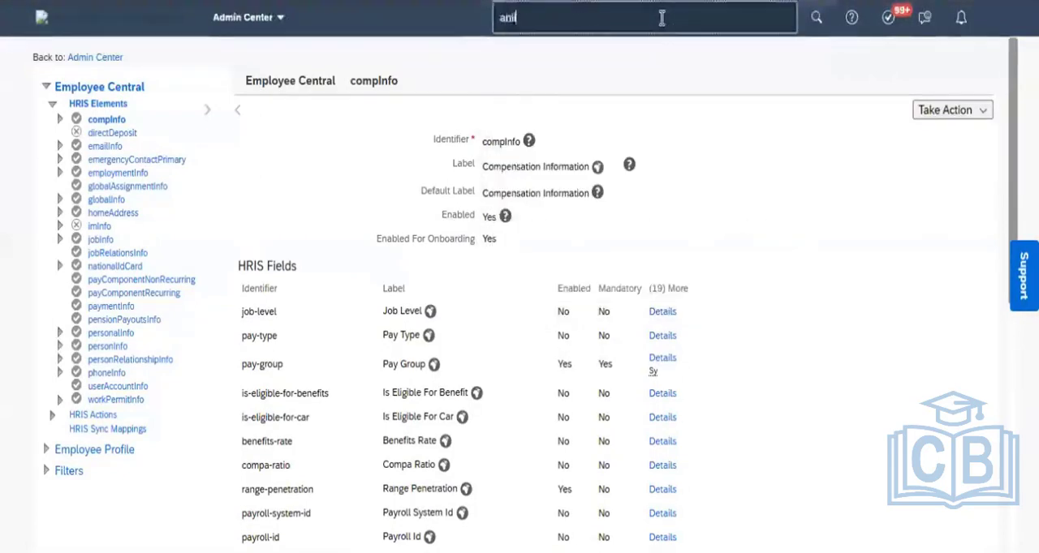
{"action": "type", "text": "il"}
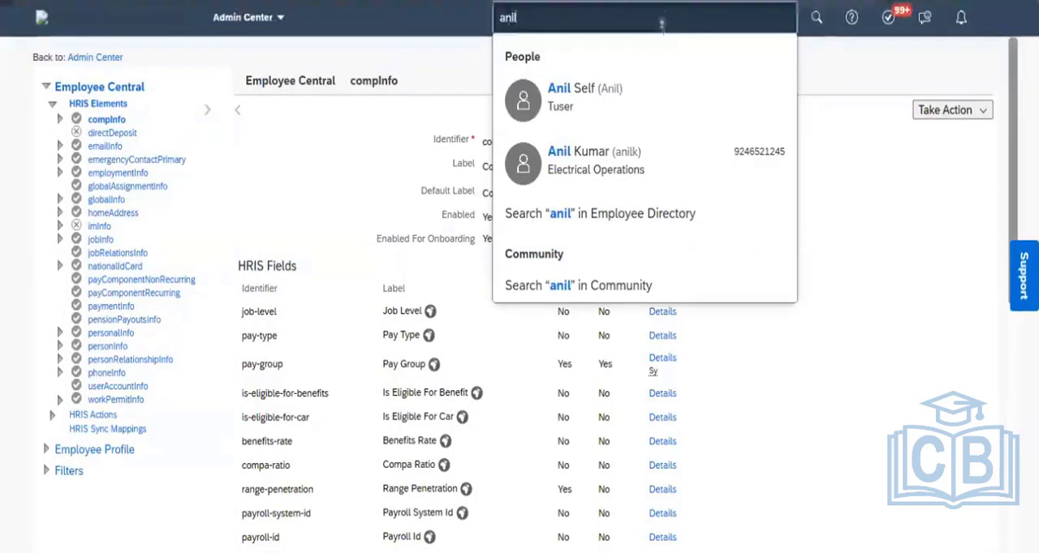
{"action": "left_click", "coordinate": [621, 162]}
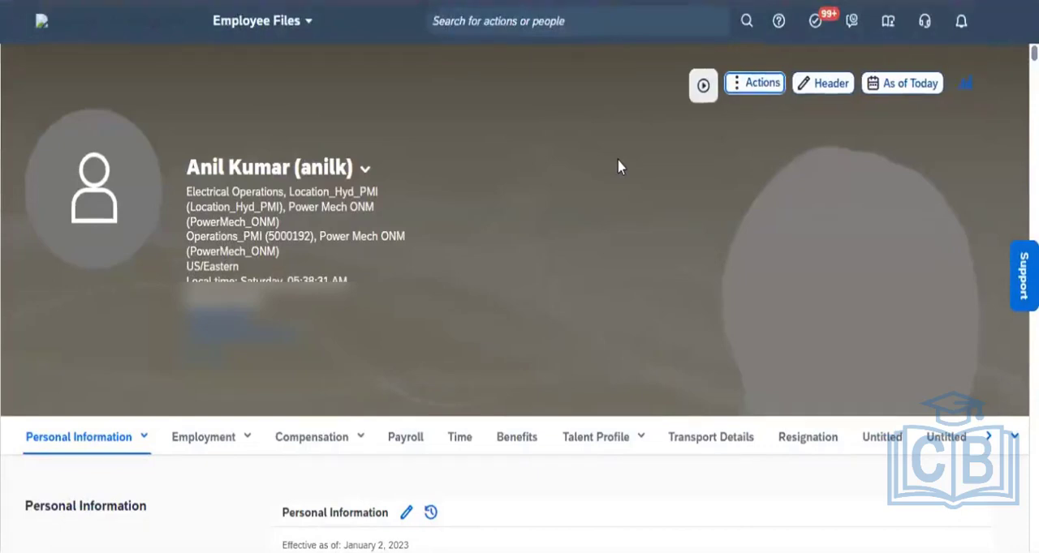
- Start a Change Job and Compensation Info action for Job Information with an effective date of Jun 01, 2023
{"action": "left_click", "coordinate": [769, 84]}
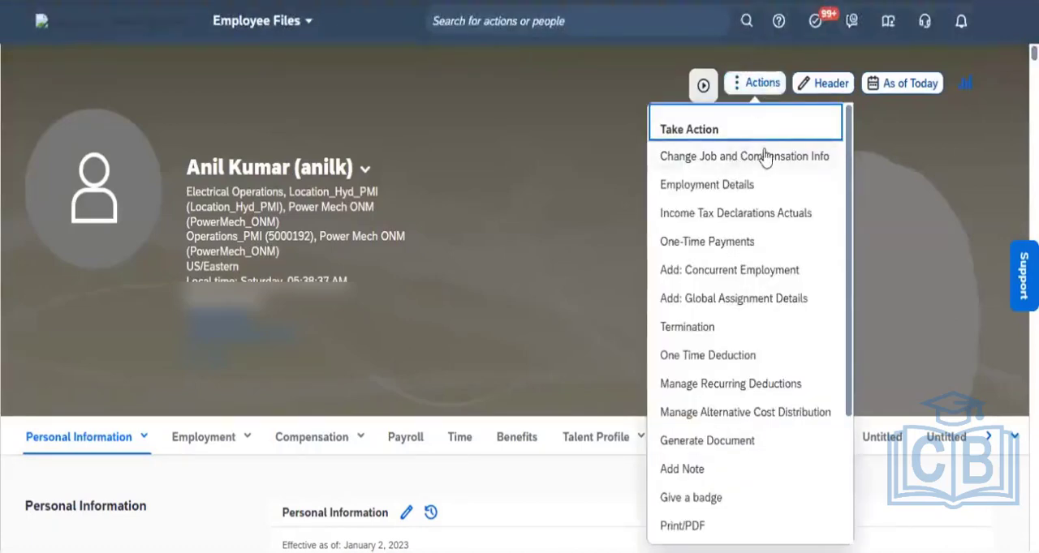
{"action": "left_click", "coordinate": [724, 168]}
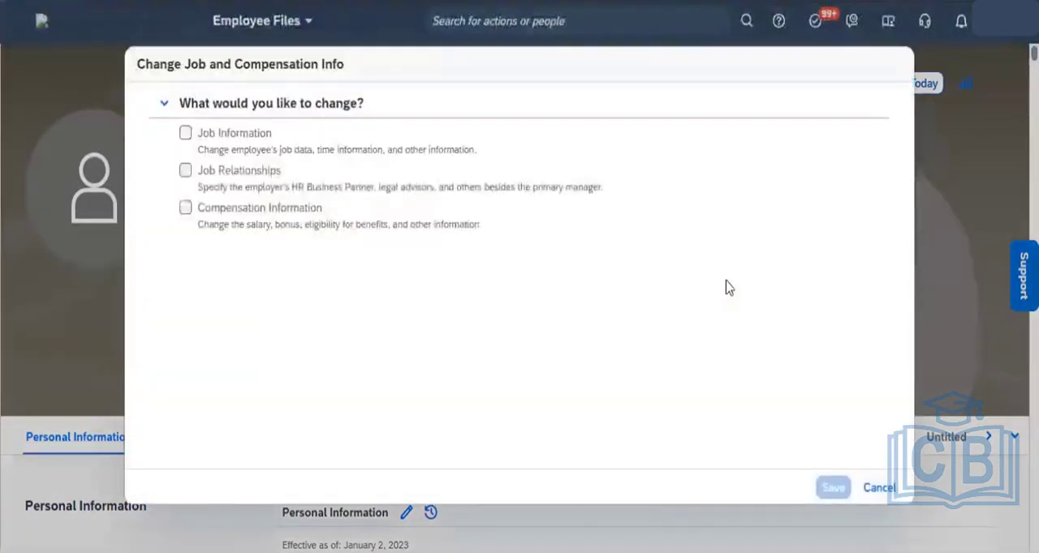
{"action": "left_click", "coordinate": [186, 138]}
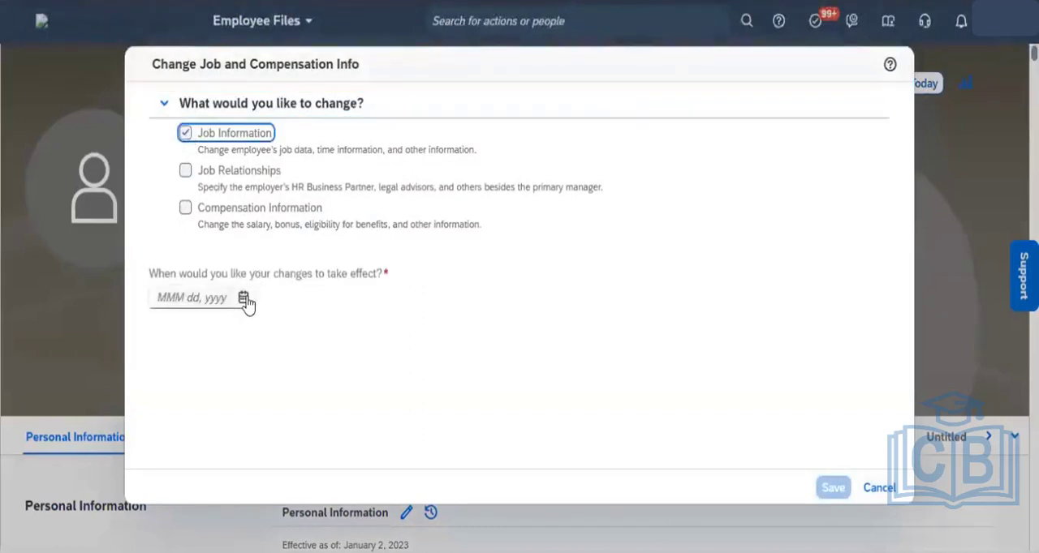
{"action": "left_click", "coordinate": [244, 300]}
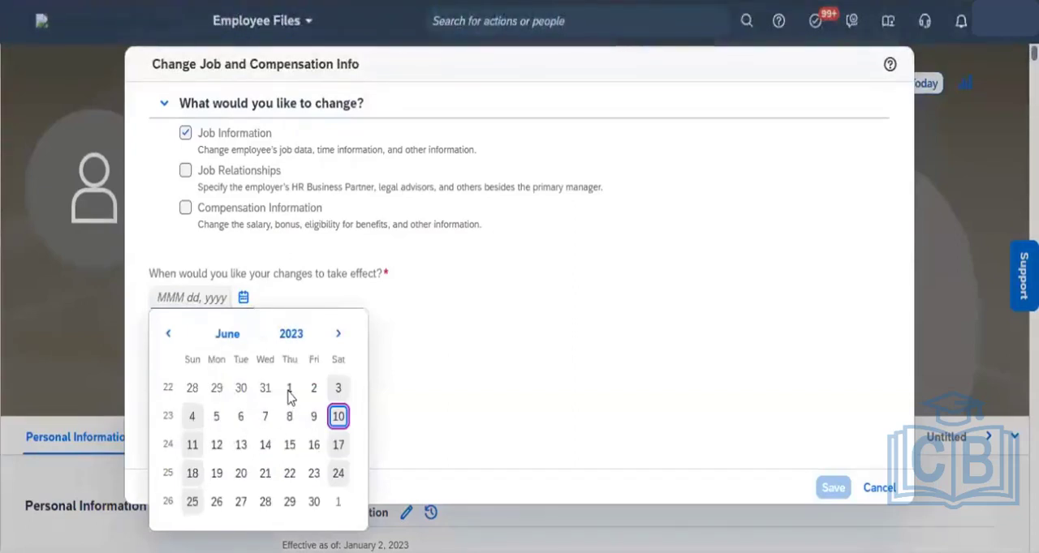
{"action": "left_click", "coordinate": [288, 389]}
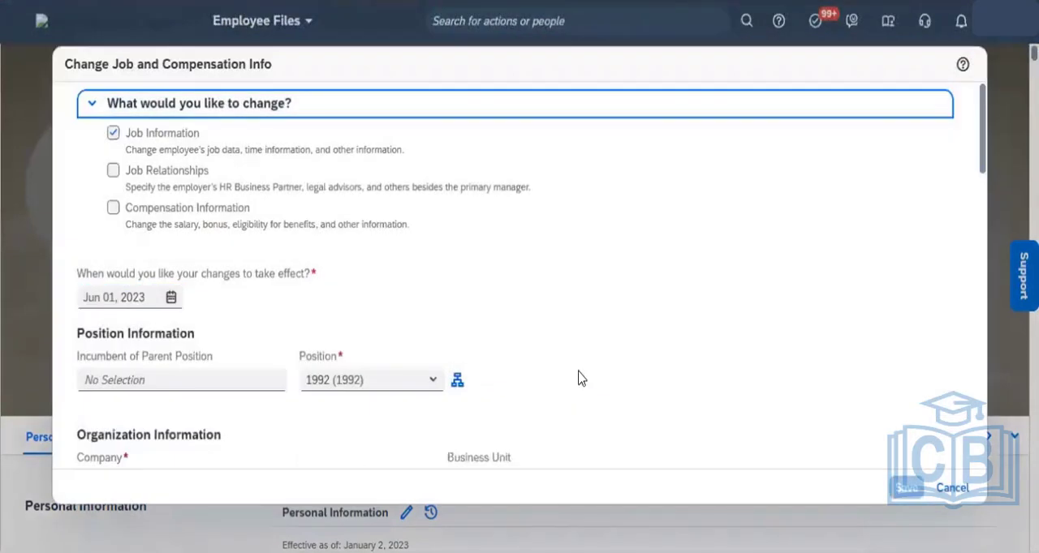
- Change the employee's Position to 2043 (Manager C & I_PMI) and review the resulting organization fields
{"action": "left_click", "coordinate": [434, 383]}
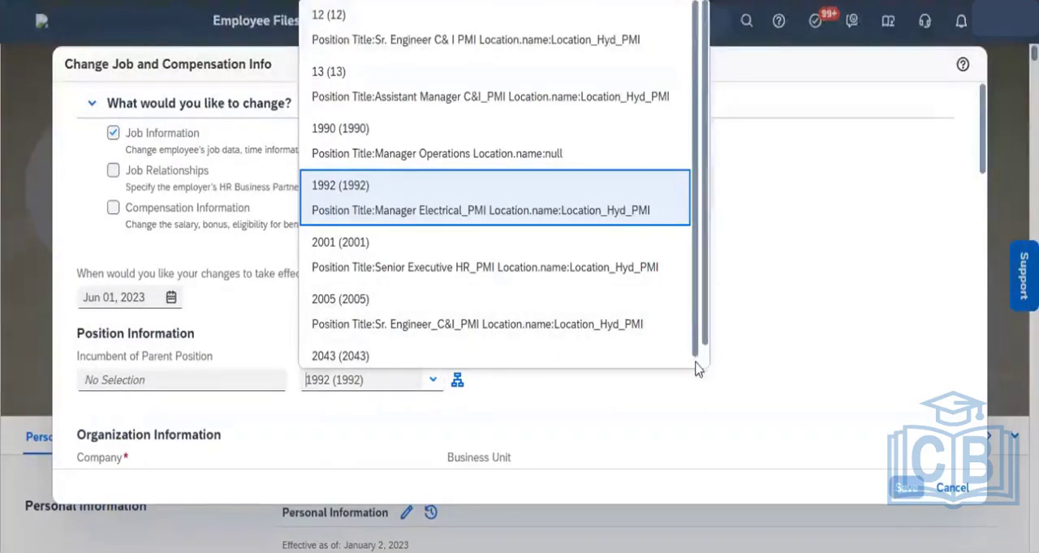
{"action": "scroll", "coordinate": [696, 365], "scroll_direction": "down", "scroll_amount": 1}
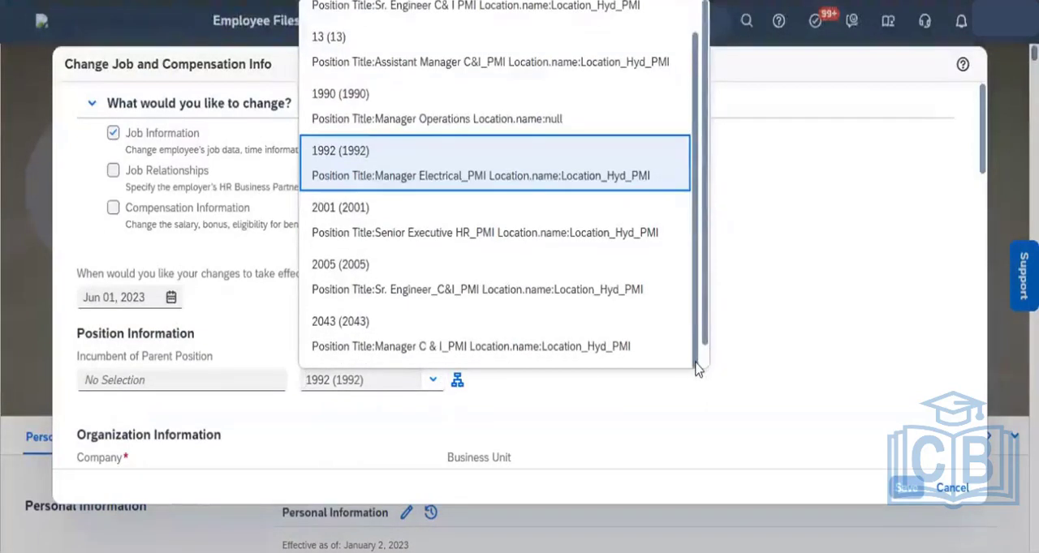
{"action": "left_click", "coordinate": [532, 349]}
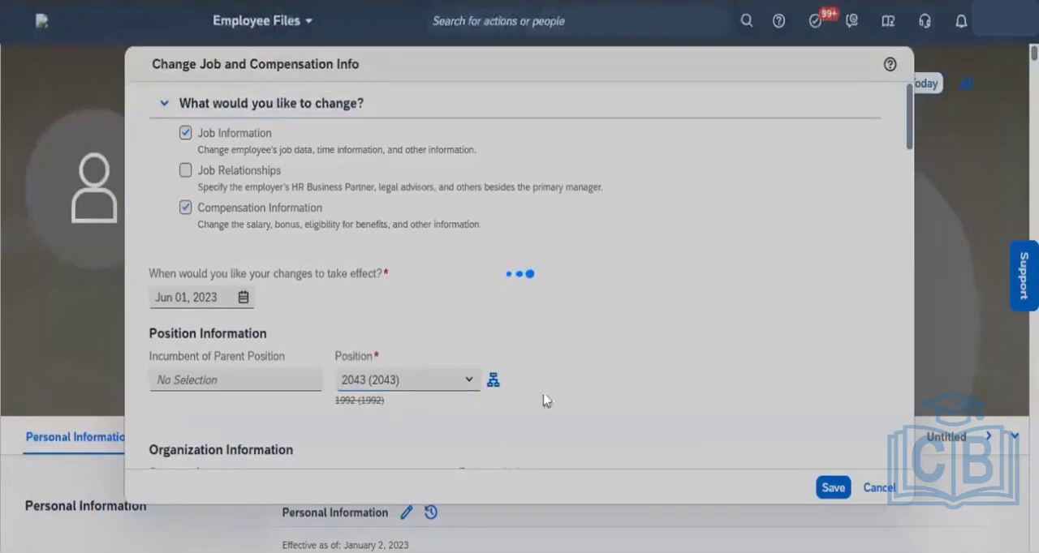
{"action": "scroll", "coordinate": [543, 407], "scroll_direction": "down", "scroll_amount": 3}
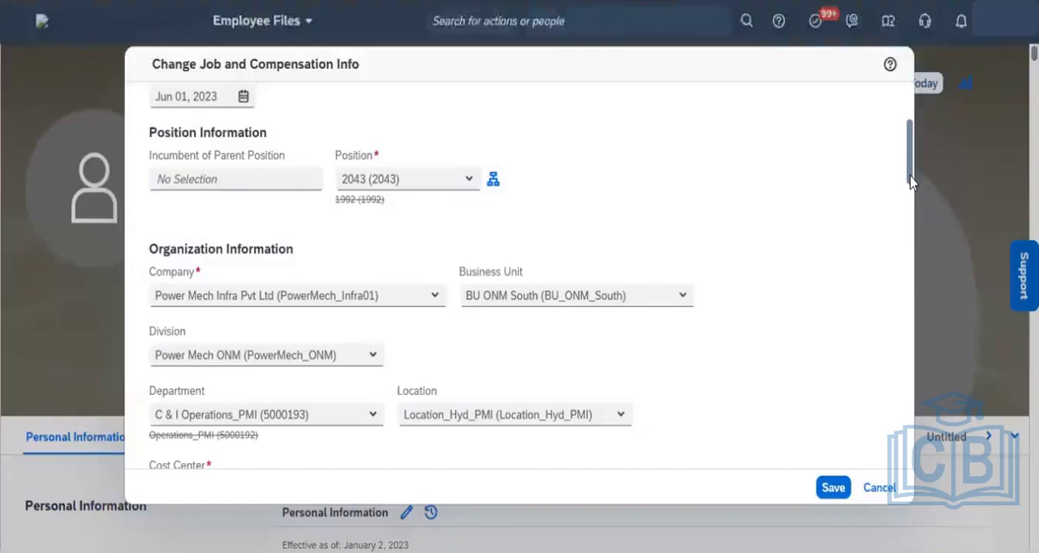
{"action": "left_click_drag", "start_coordinate": [910, 183], "coordinate": [909, 192]}
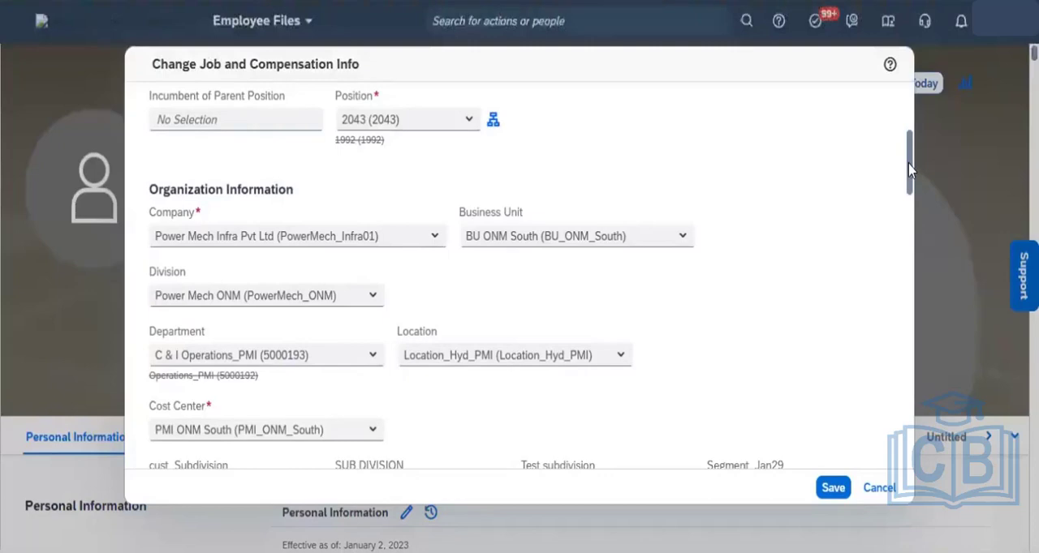
{"action": "left_click_drag", "start_coordinate": [909, 169], "coordinate": [908, 198]}
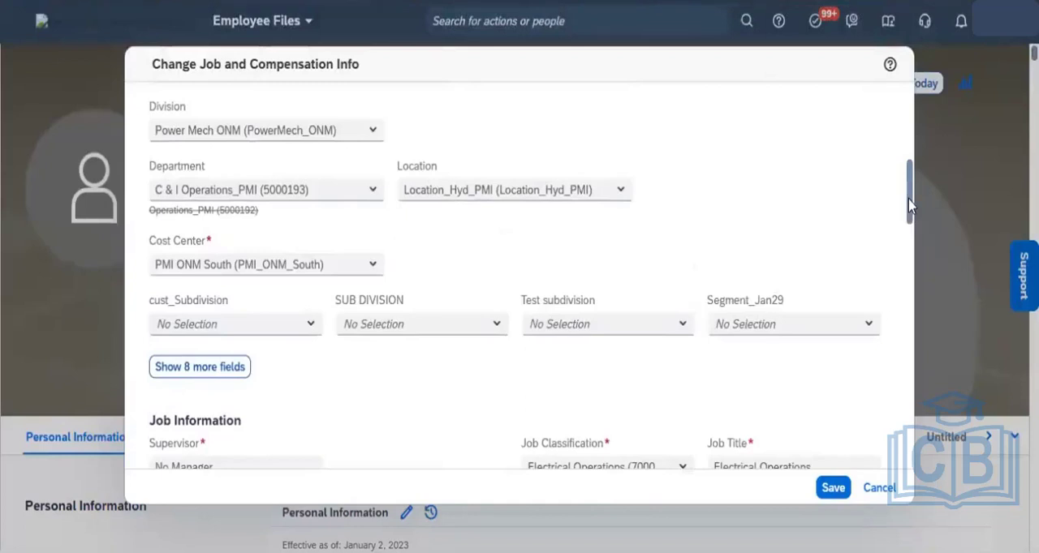
{"action": "left_click_drag", "start_coordinate": [909, 207], "coordinate": [904, 168]}
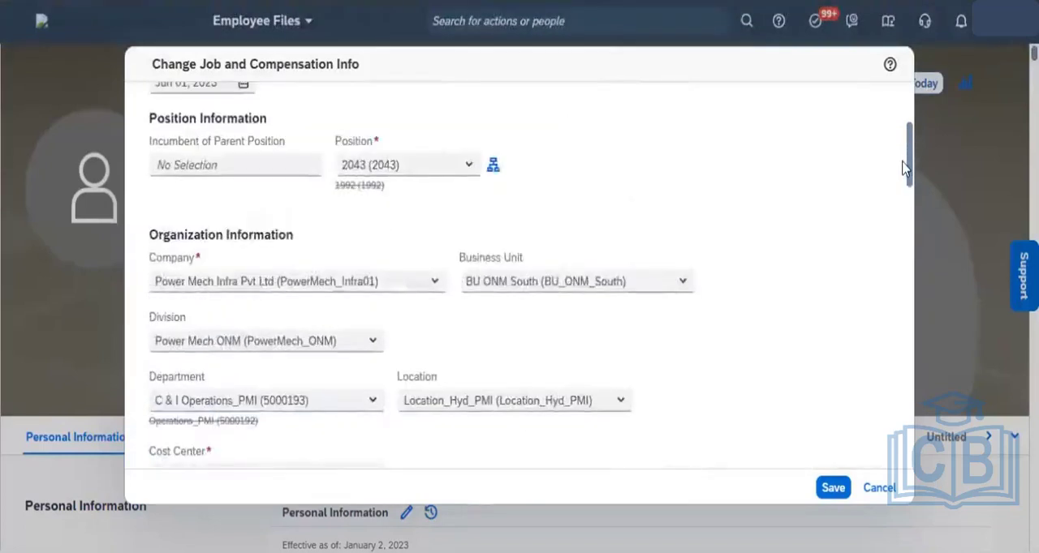
- Try to save the position change, then leave the form without saving
{"action": "left_click", "coordinate": [831, 488]}
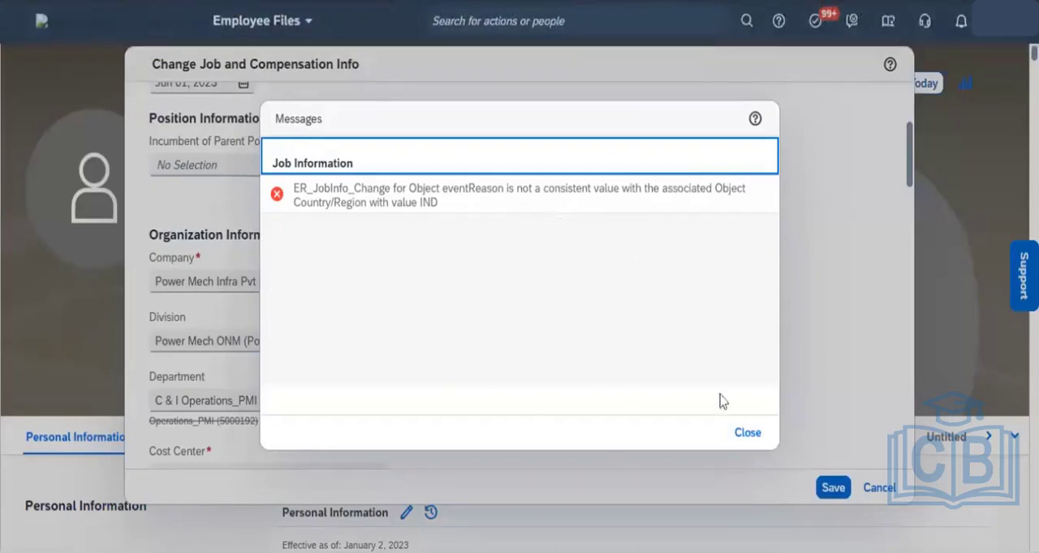
{"action": "left_click", "coordinate": [740, 431]}
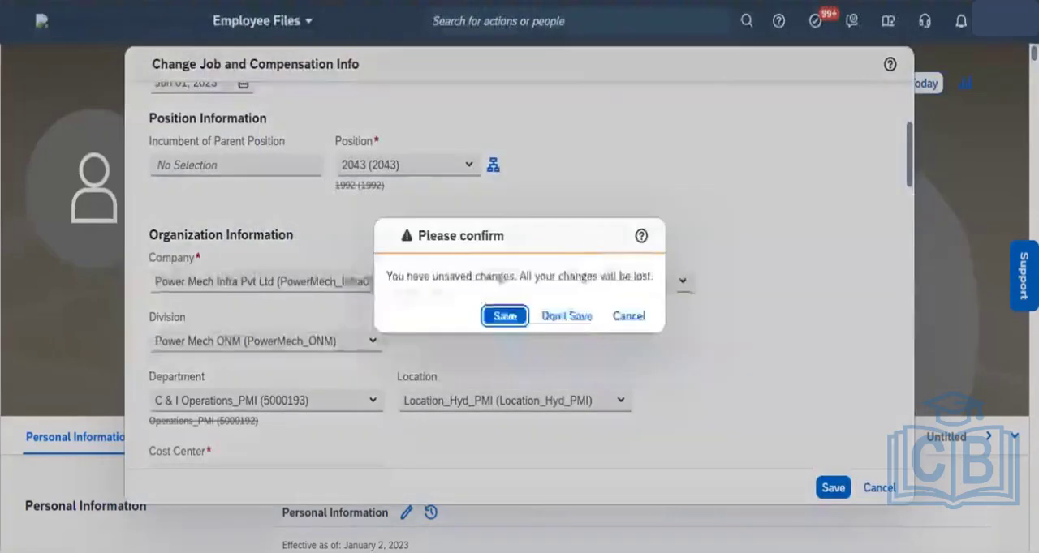
{"action": "left_click", "coordinate": [566, 316]}
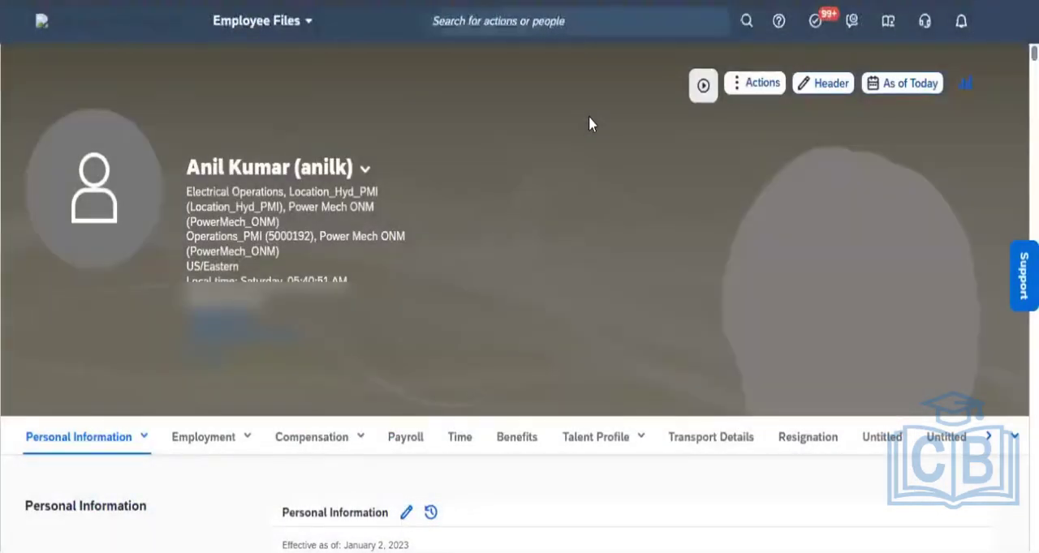
- Find the Manage Data tool through the action search and open it
{"action": "left_click", "coordinate": [499, 26]}
{"action": "type", "text": "Manage "}
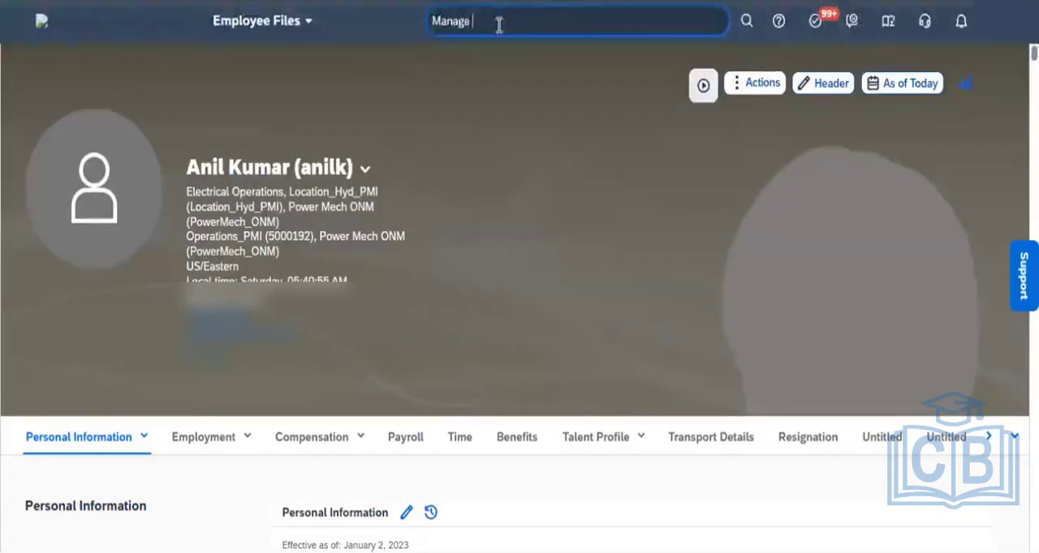
{"action": "type", "text": "data"}
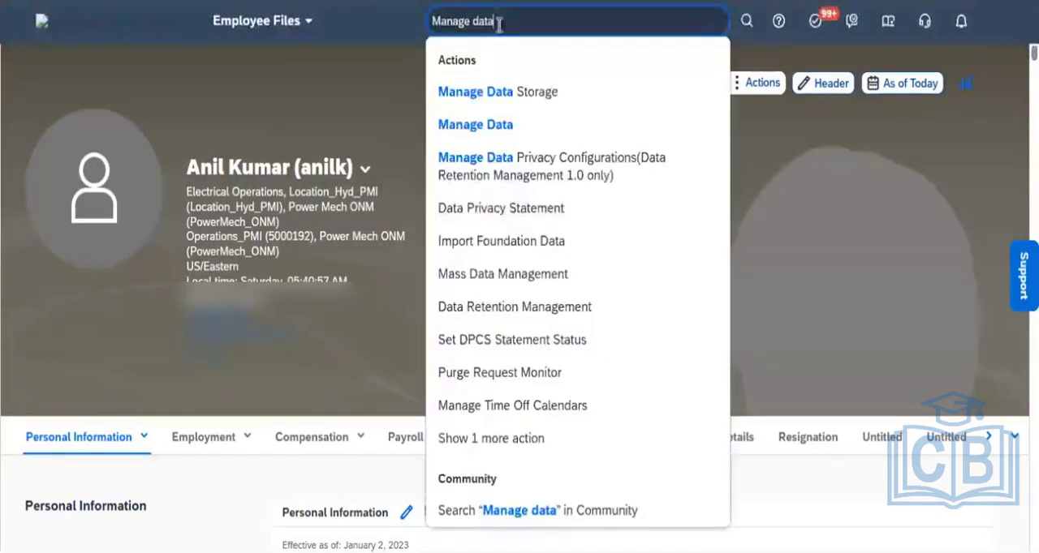
{"action": "left_click", "coordinate": [468, 126]}
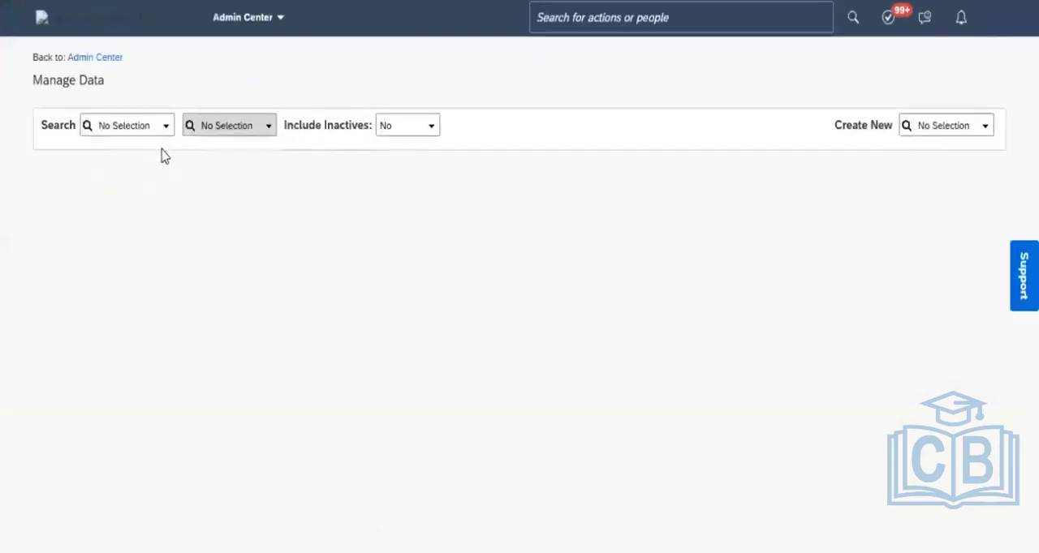
- Look up the Country/Region object's India (IND) record
{"action": "left_click", "coordinate": [165, 129]}
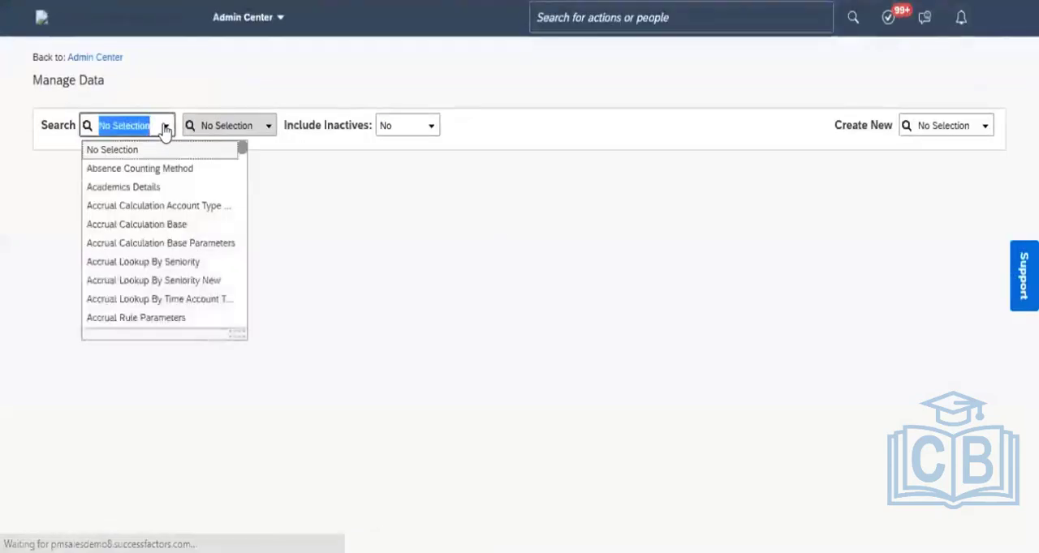
{"action": "type", "text": "country"}
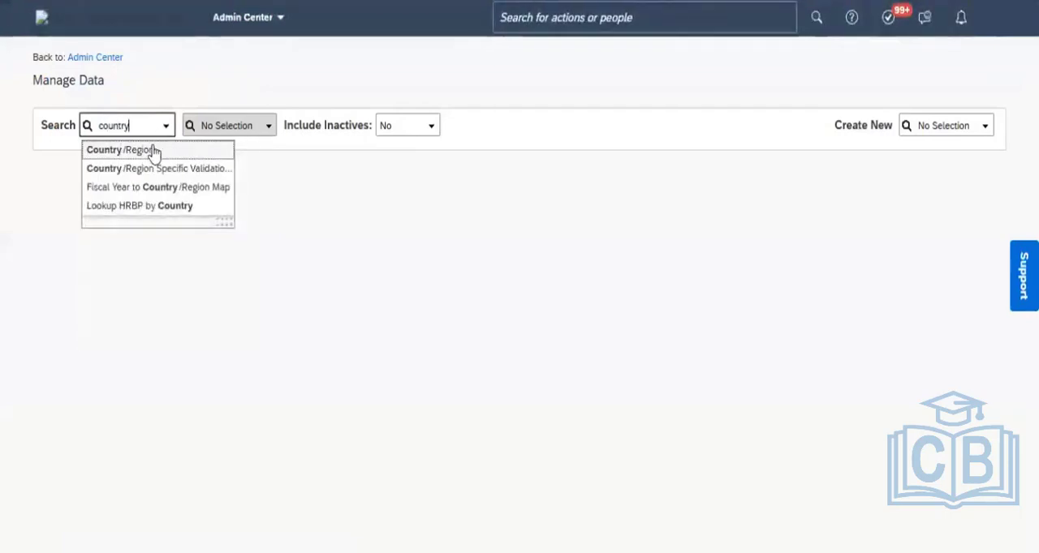
{"action": "left_click", "coordinate": [149, 151]}
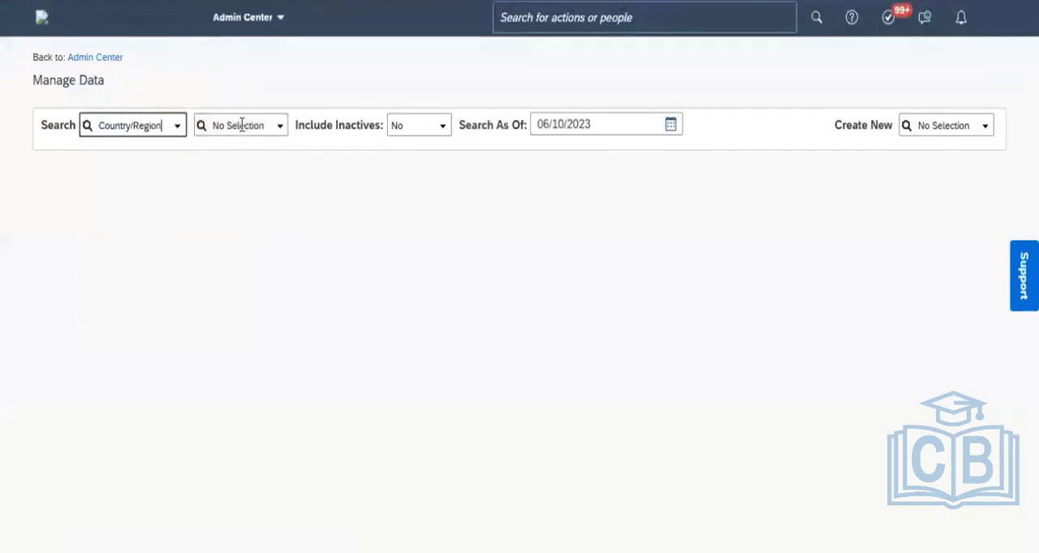
{"action": "left_click", "coordinate": [241, 125]}
{"action": "type", "text": "IND"}
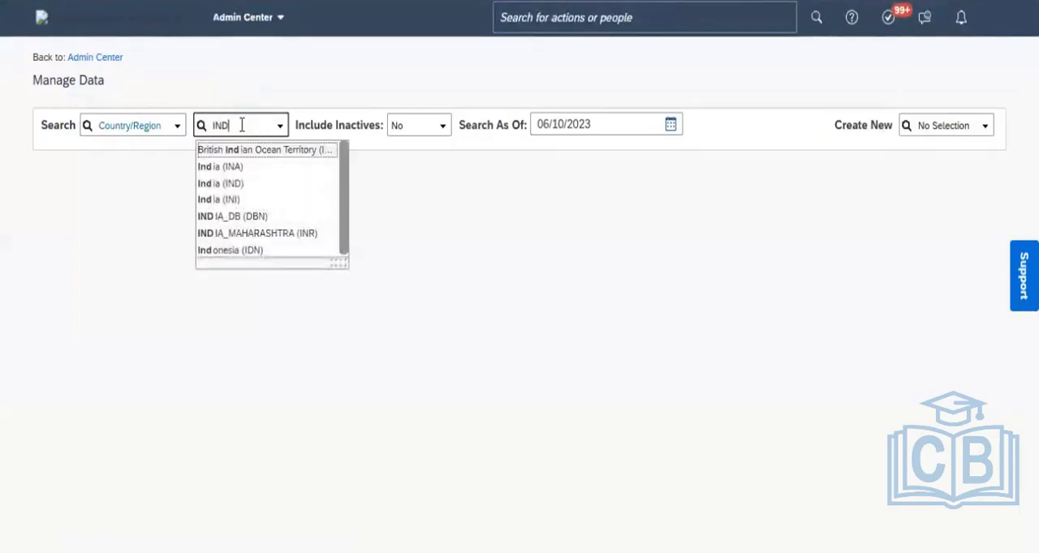
{"action": "left_click", "coordinate": [235, 184]}
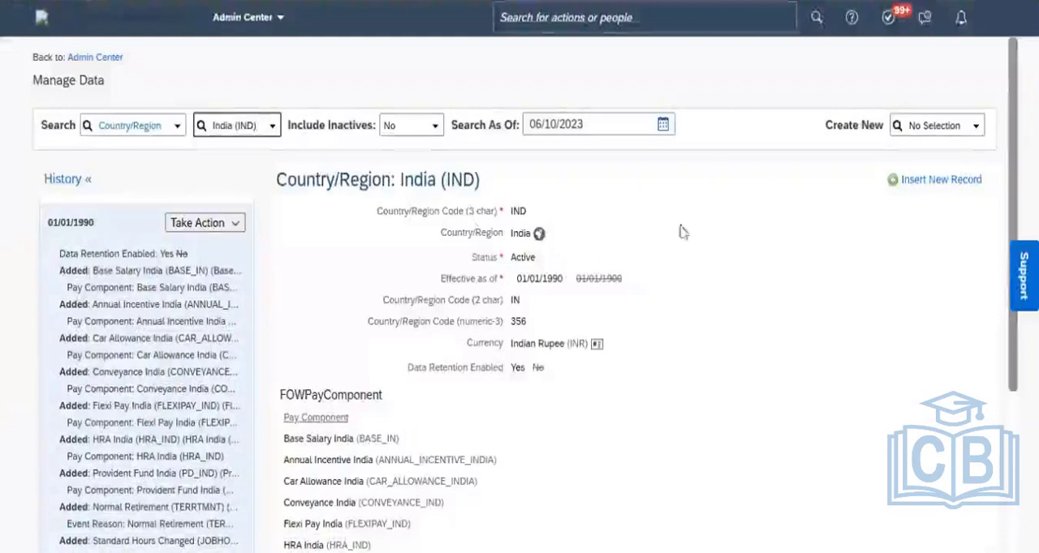
- Correct the 01/01/1990 India entry by adding the event reason ER_JobInfo_Change under FOWEventReason, and save the record
{"action": "left_click", "coordinate": [231, 225]}
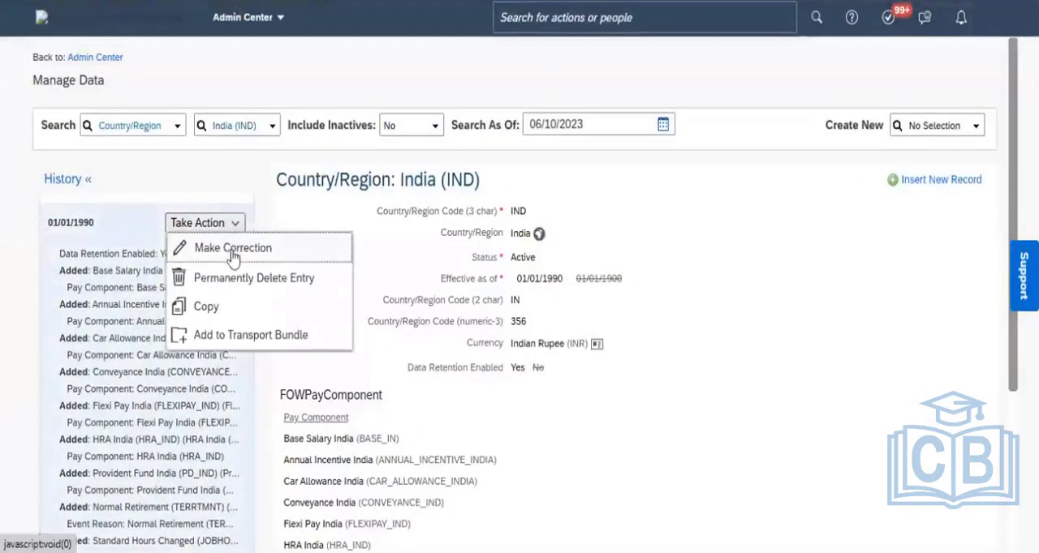
{"action": "left_click", "coordinate": [233, 256]}
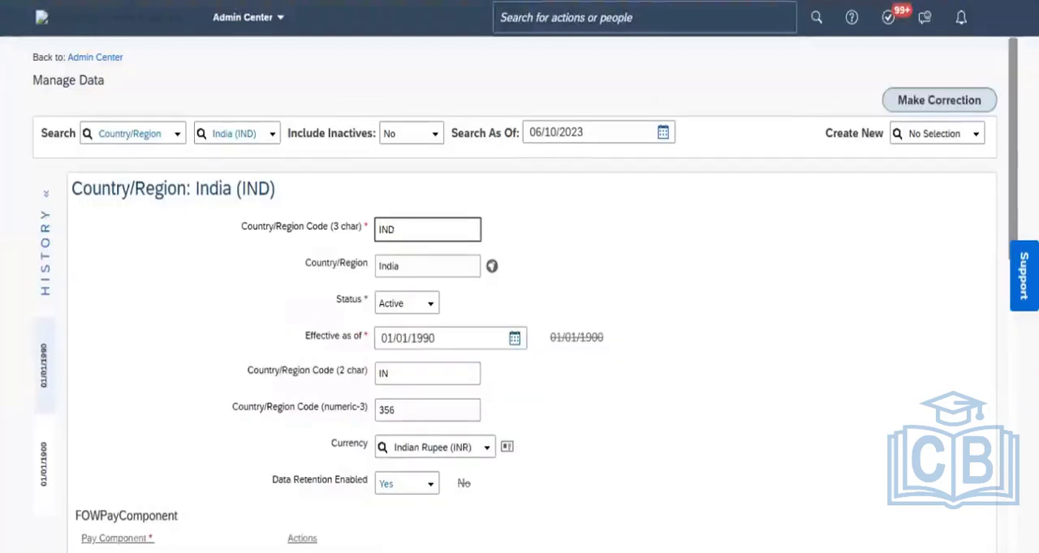
{"action": "left_click_drag", "start_coordinate": [1011, 167], "coordinate": [1004, 423]}
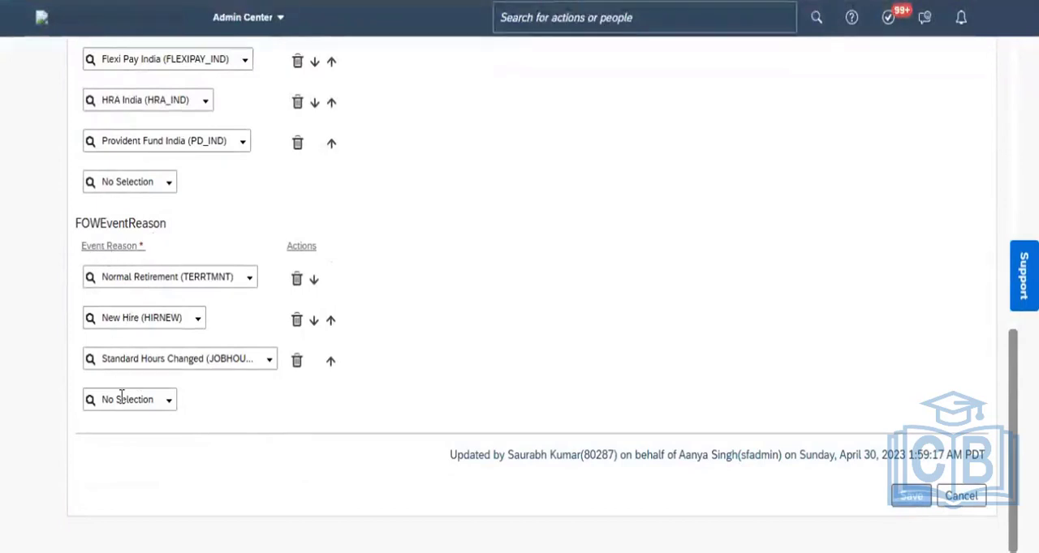
{"action": "left_click", "coordinate": [169, 412]}
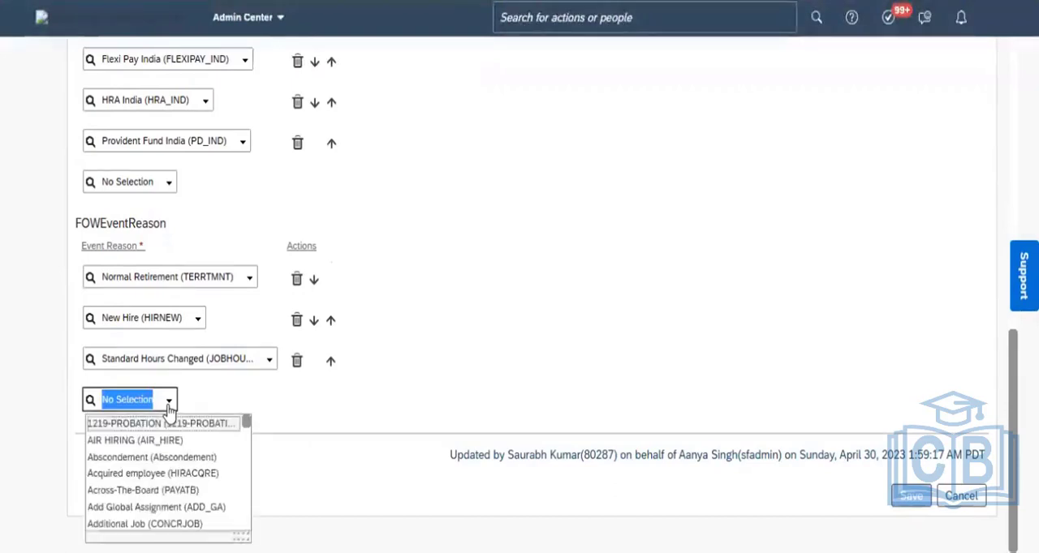
{"action": "type", "text": "ER_Job"}
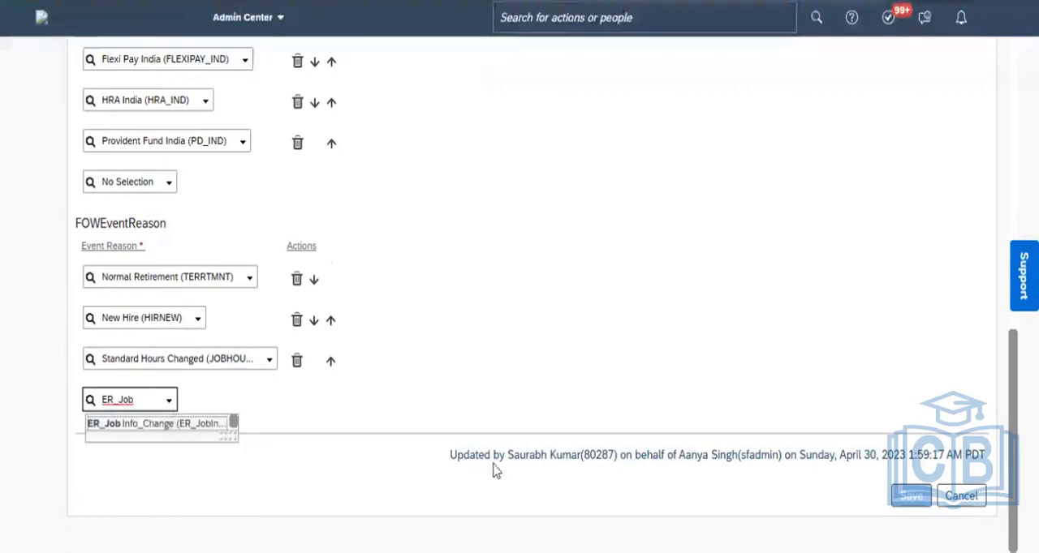
{"action": "key", "text": "Return"}
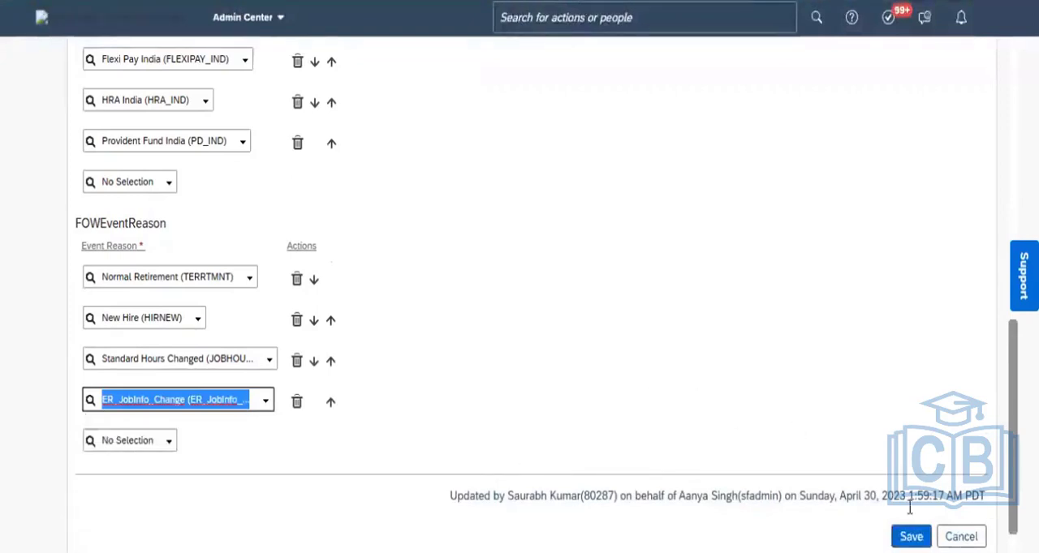
{"action": "left_click", "coordinate": [911, 536]}
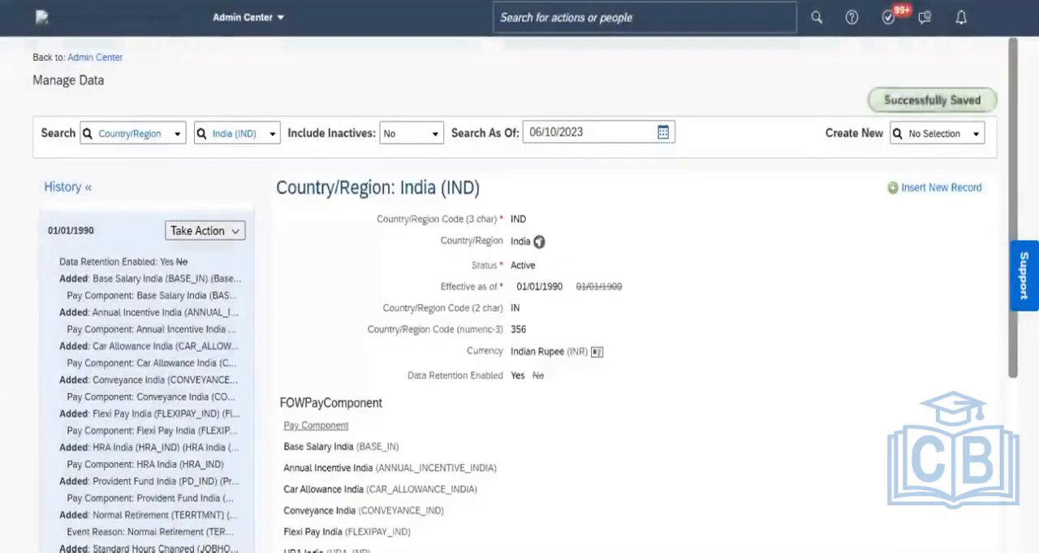
- Return to the home page, search for the test employee in Electrical Operations, and open that employee's profile
{"action": "left_click", "coordinate": [39, 19]}
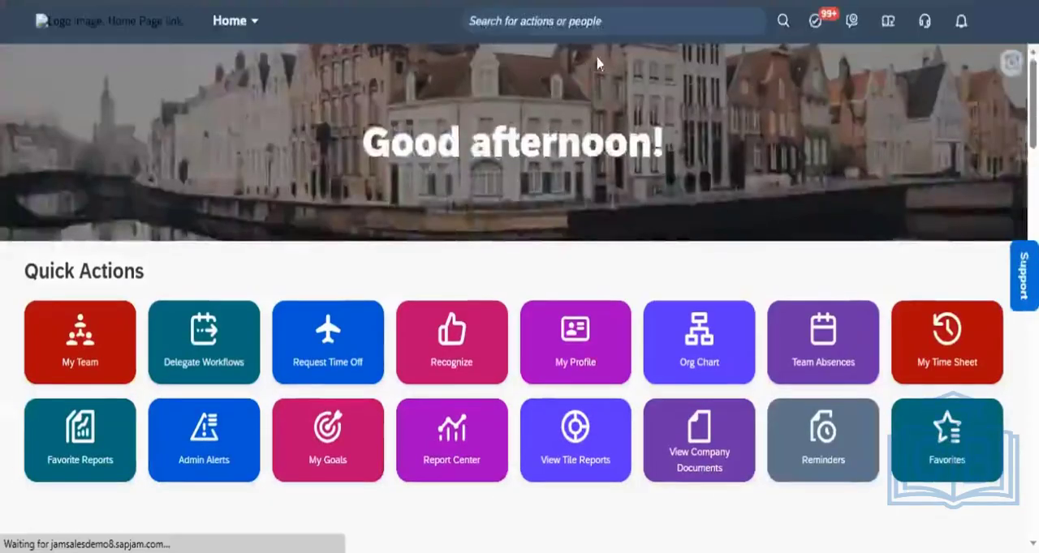
{"action": "left_click", "coordinate": [549, 18]}
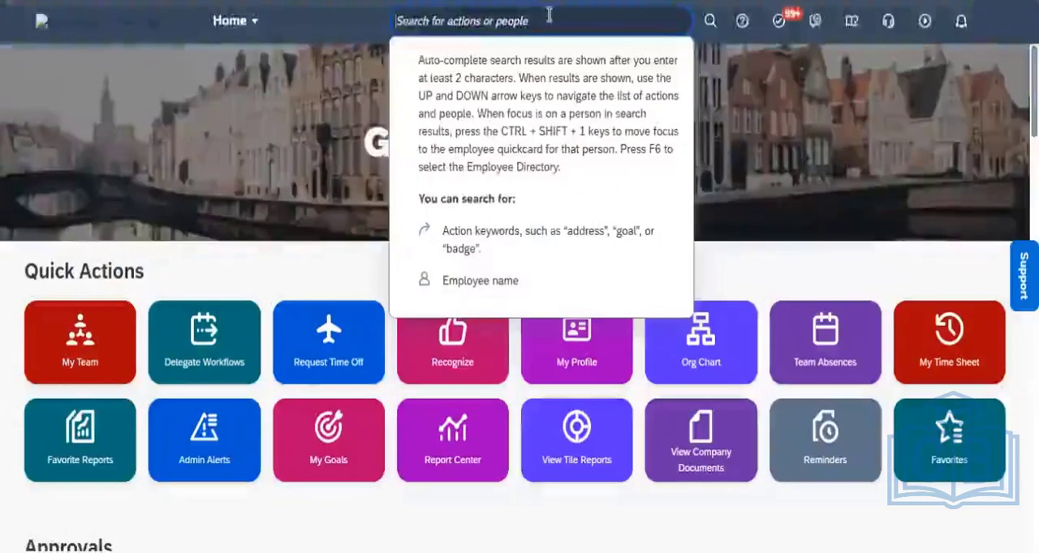
{"action": "type", "text": "ani"}
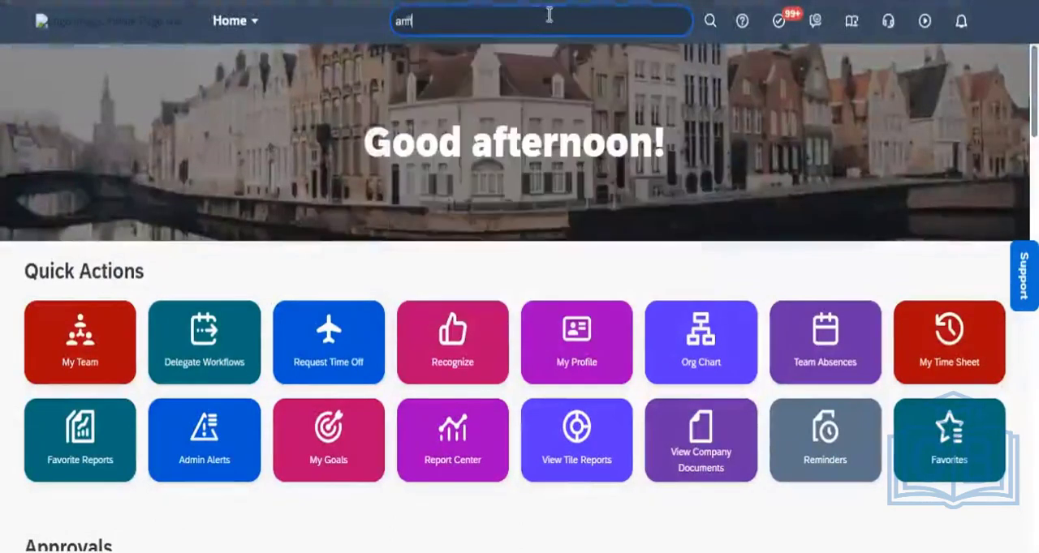
{"action": "type", "text": "l"}
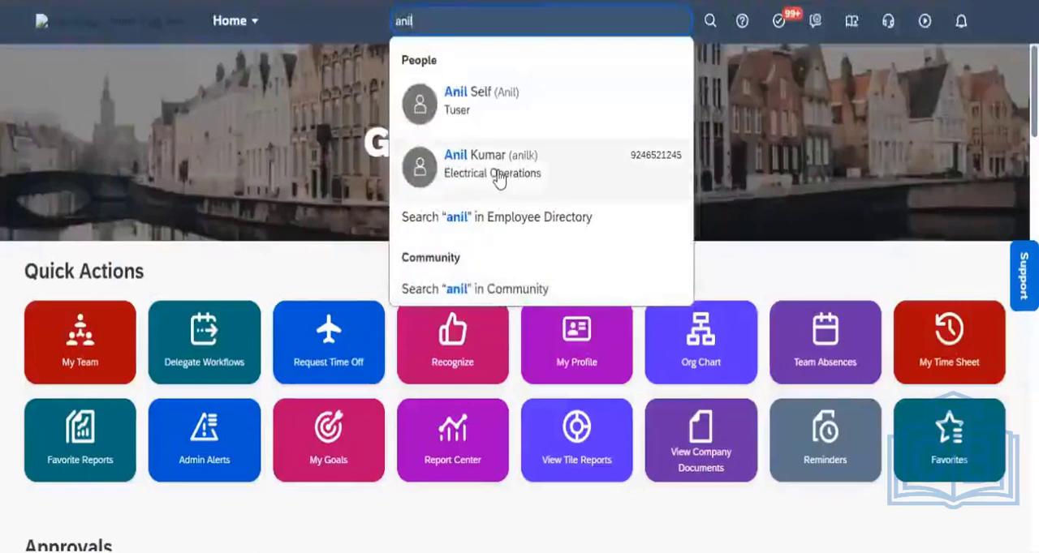
{"action": "left_click", "coordinate": [498, 179]}
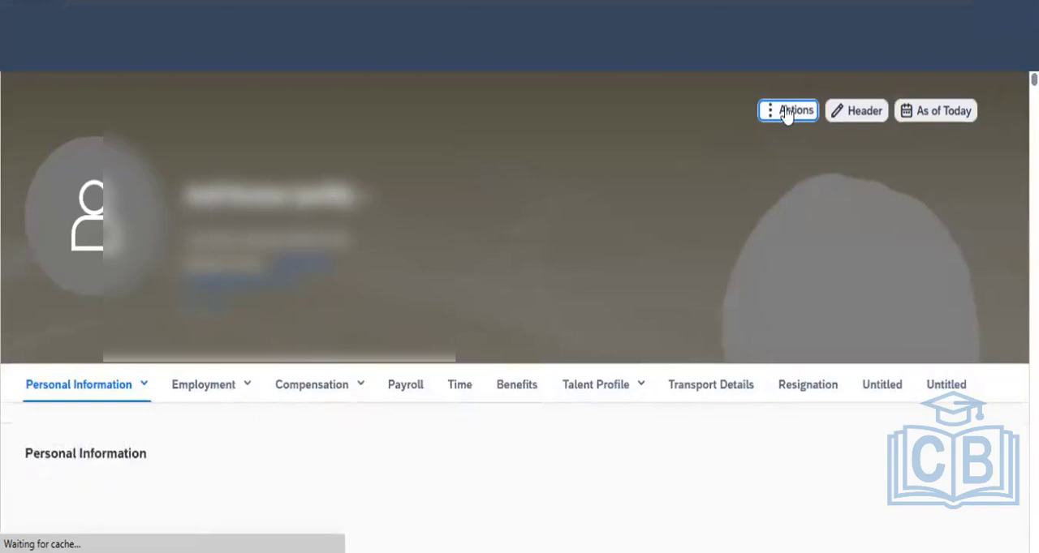
- Start a Change Job and Compensation Info action for Job Information, effective Jun 01, 2023
{"action": "left_click", "coordinate": [785, 112]}
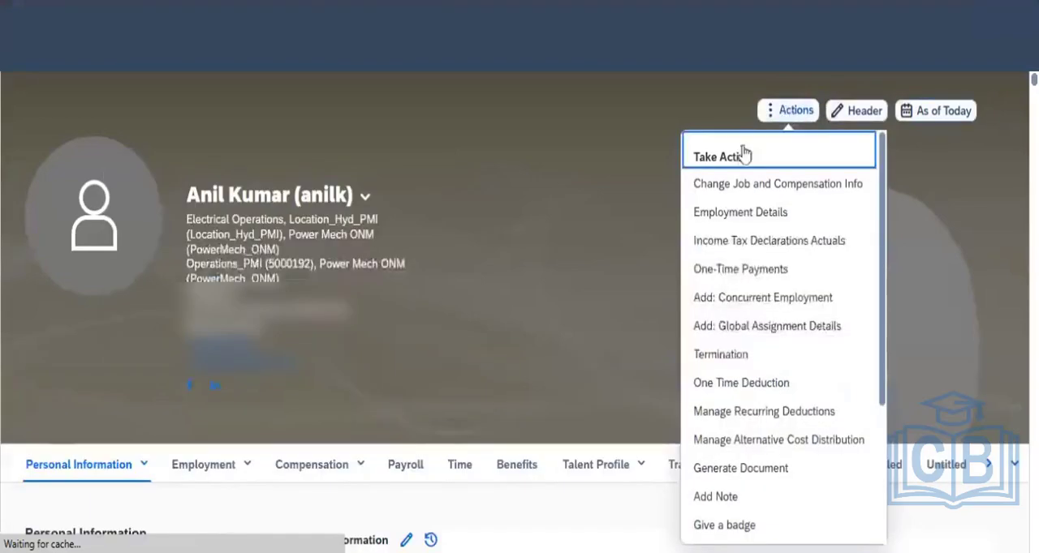
{"action": "left_click", "coordinate": [737, 183]}
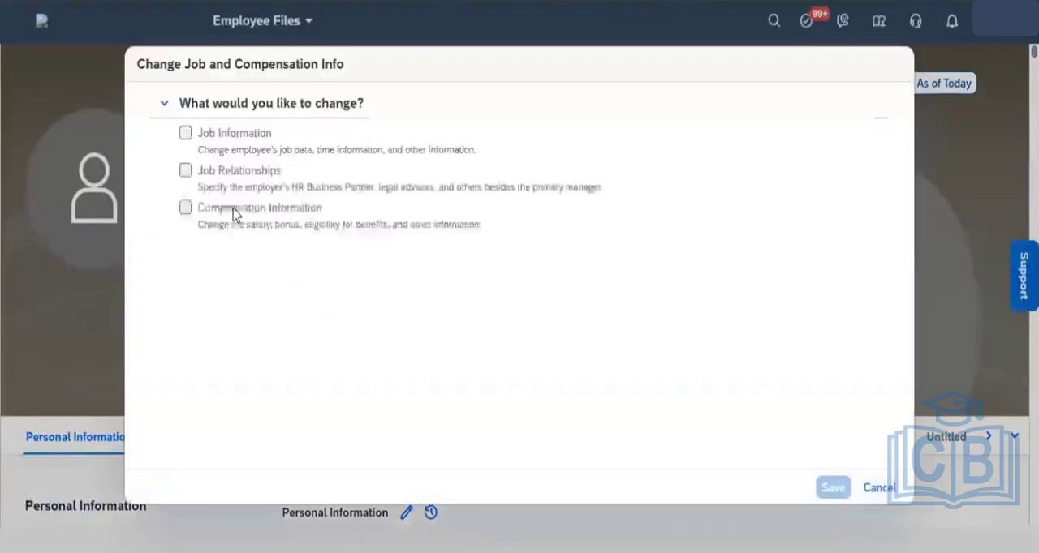
{"action": "left_click", "coordinate": [185, 138]}
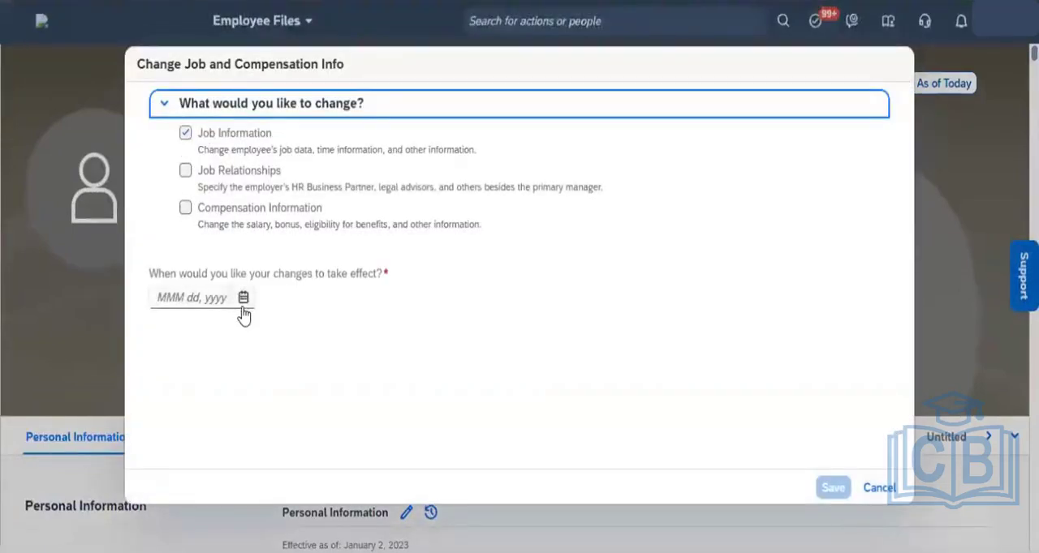
{"action": "left_click", "coordinate": [242, 299]}
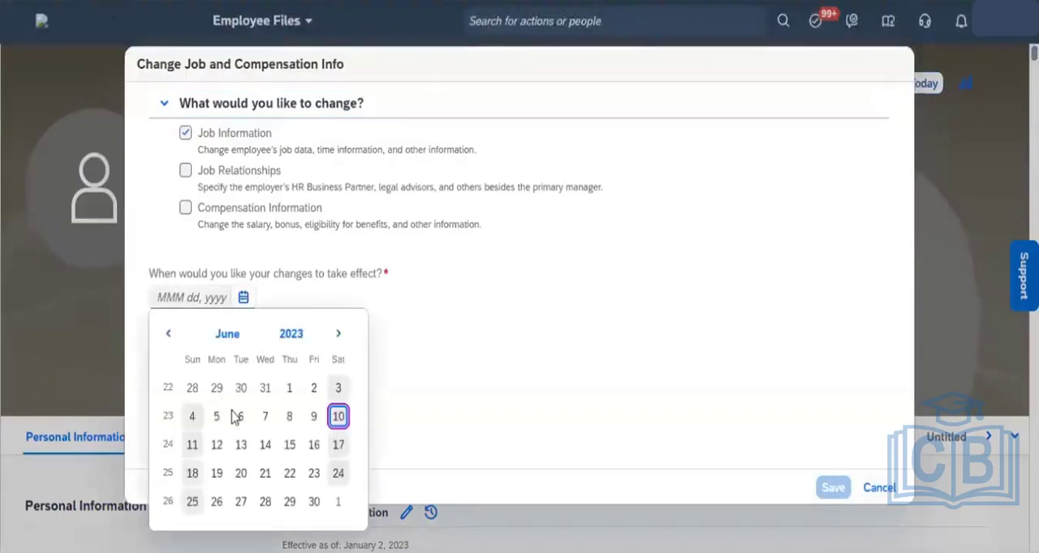
{"action": "left_click", "coordinate": [291, 389]}
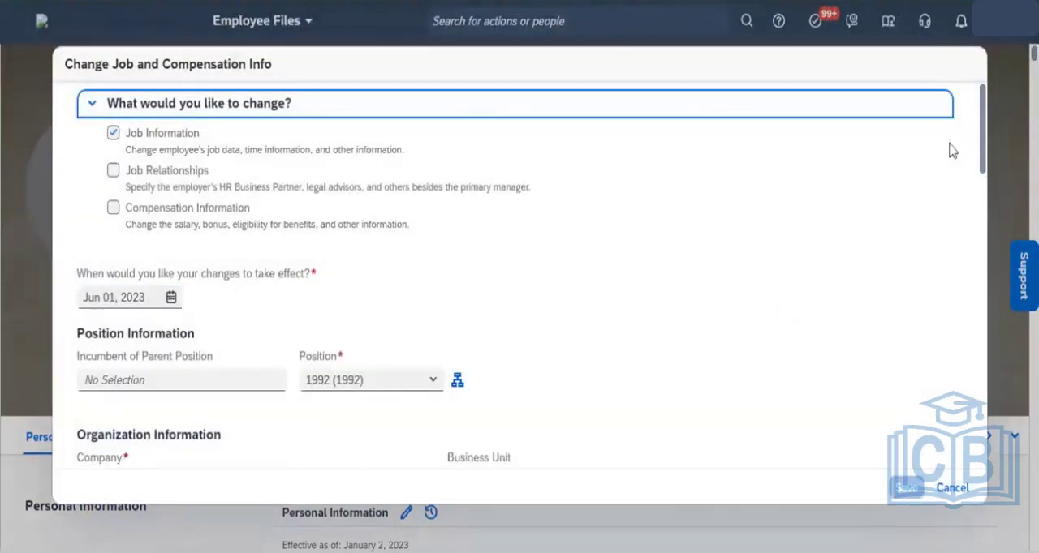
- Change the employee's Position to 2043 (2043), Manager C & I_PMI, and submit the change to bring up the request confirmation
{"action": "left_click_drag", "start_coordinate": [984, 129], "coordinate": [984, 200]}
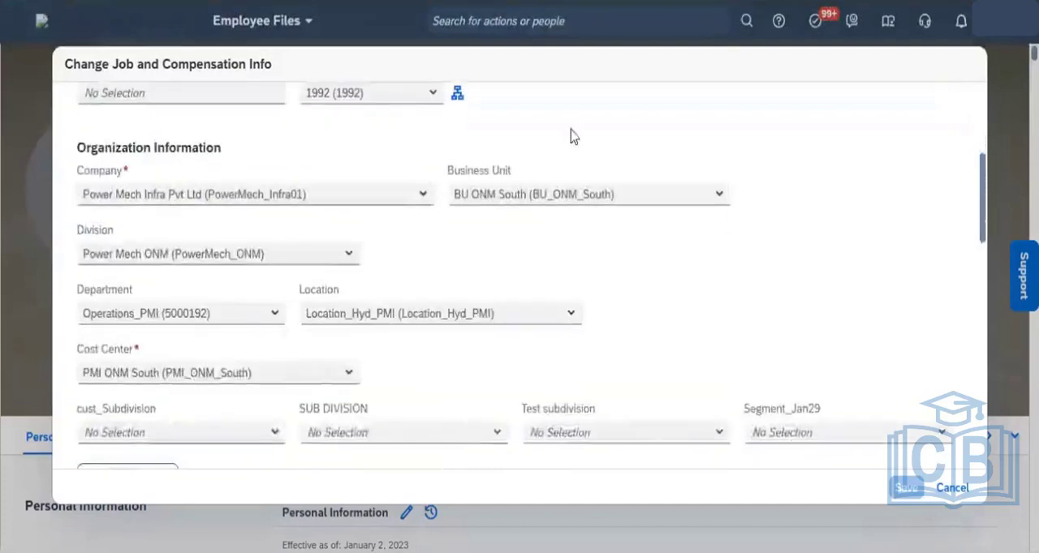
{"action": "left_click", "coordinate": [431, 96]}
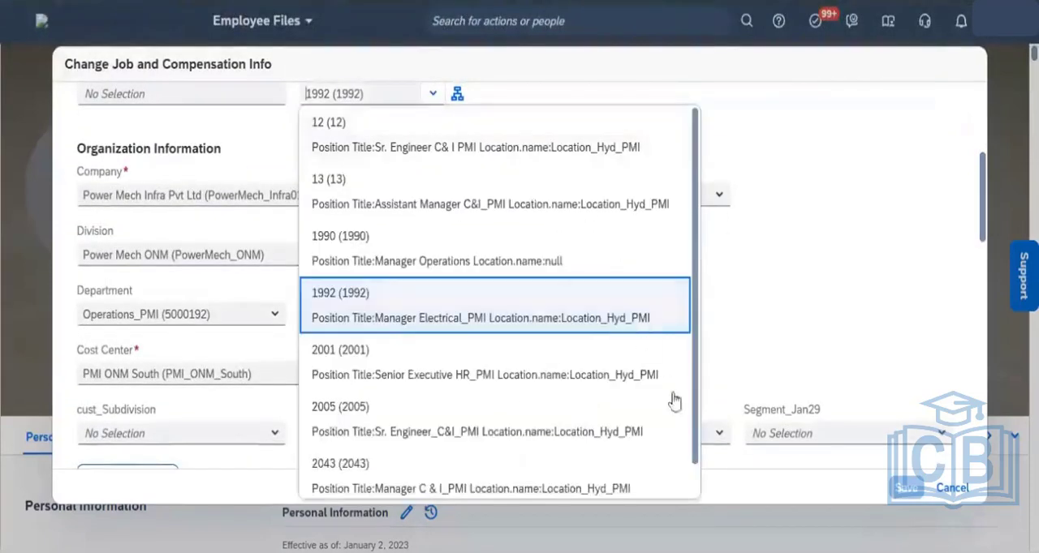
{"action": "scroll", "coordinate": [694, 485], "scroll_direction": "down", "scroll_amount": 1}
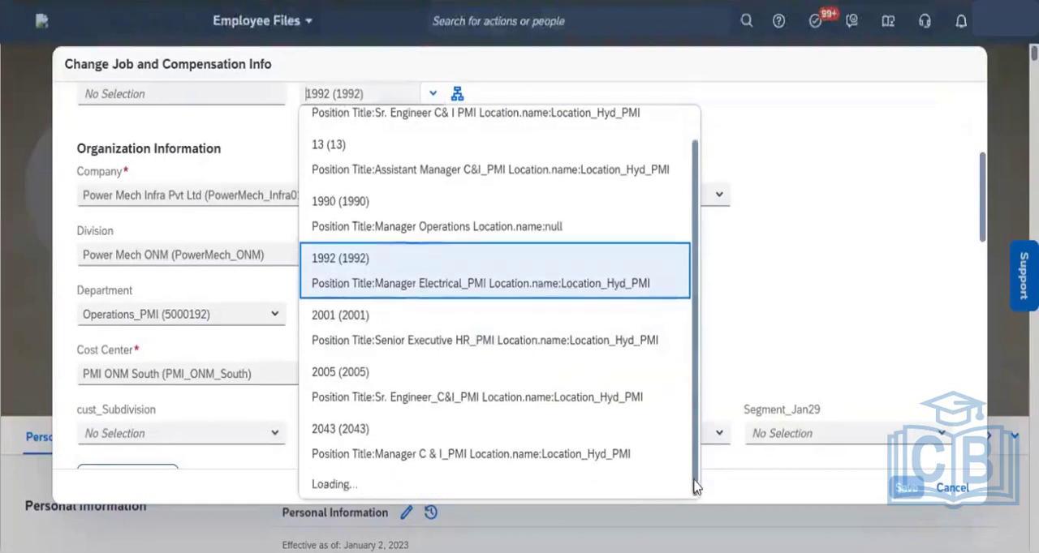
{"action": "left_click", "coordinate": [500, 457]}
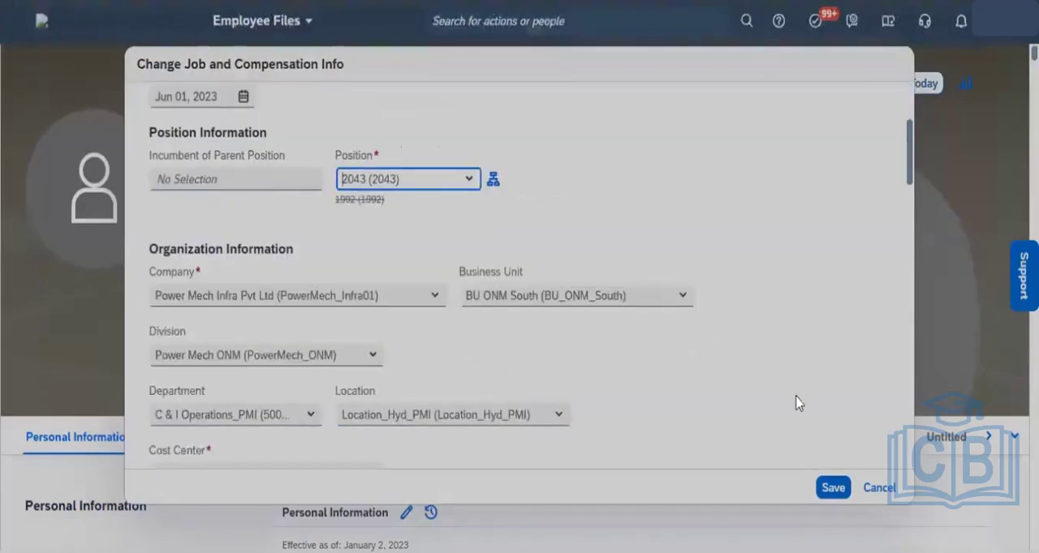
{"action": "left_click", "coordinate": [796, 397]}
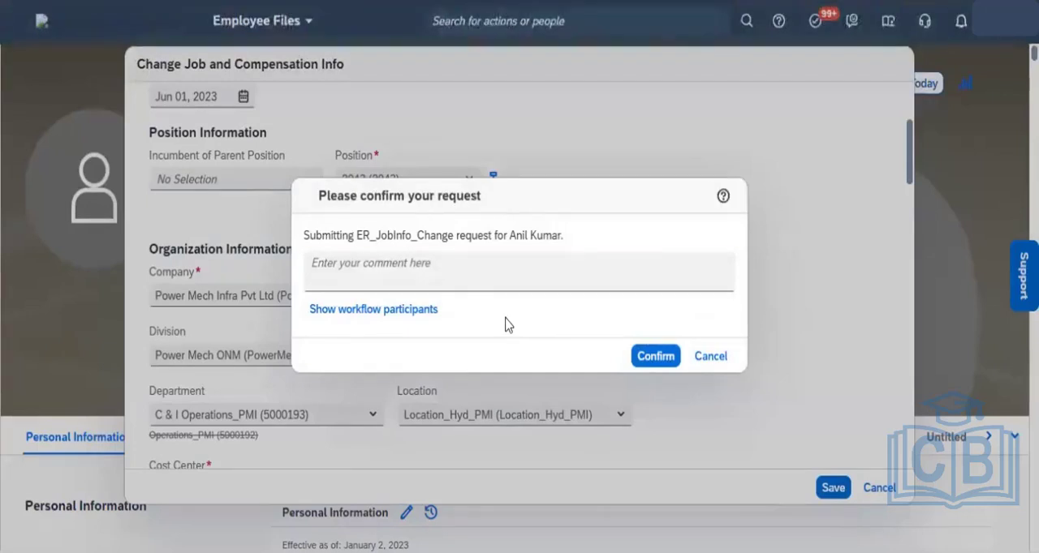
- Review the confirmation request's event reason, workflow name, and workflow participants, including the approvers and CC recipients
{"action": "left_click", "coordinate": [418, 282]}
{"action": "left_click", "coordinate": [375, 313]}
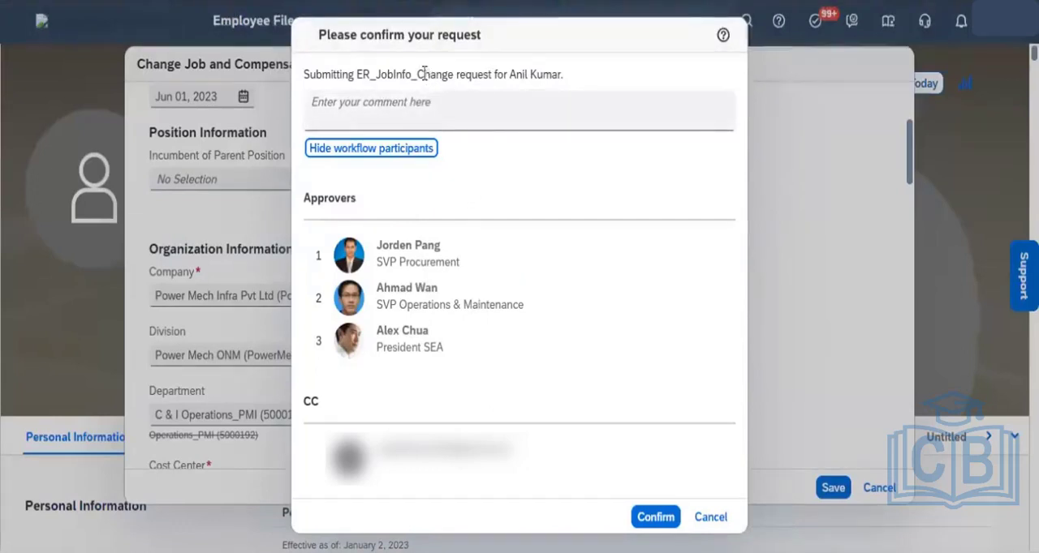
{"action": "mouse_move", "coordinate": [423, 73]}
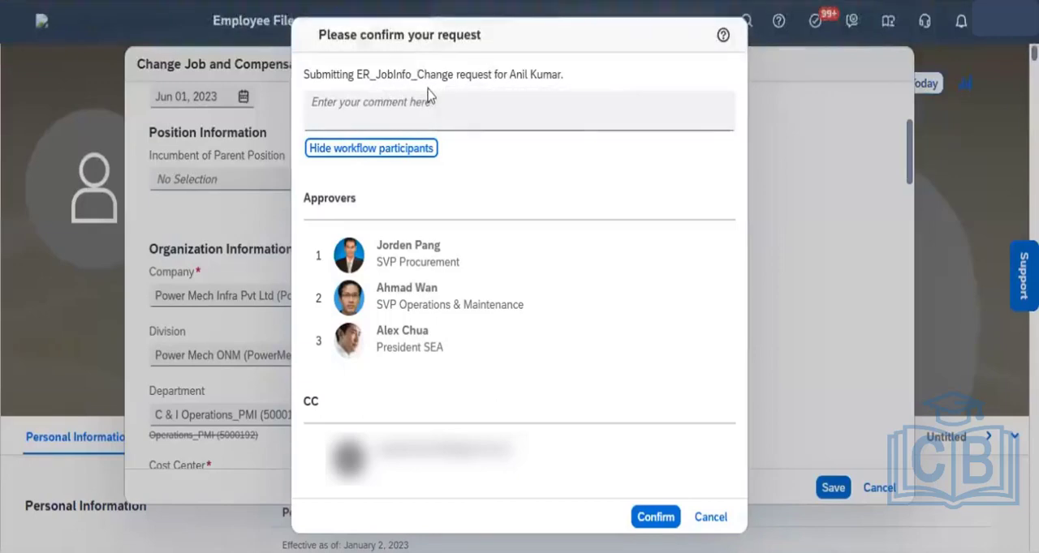
{"action": "left_click", "coordinate": [380, 151]}
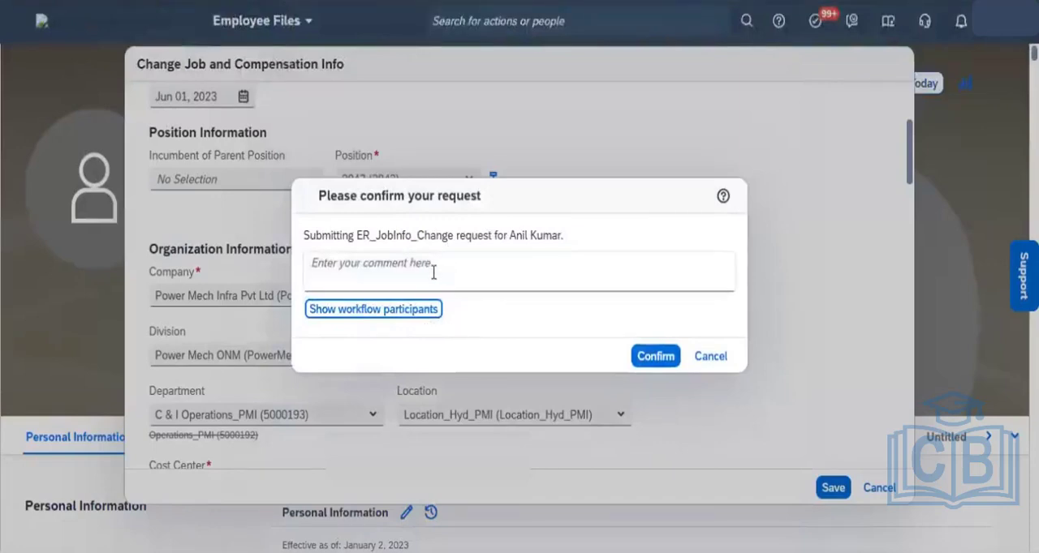
{"action": "left_click", "coordinate": [423, 314]}
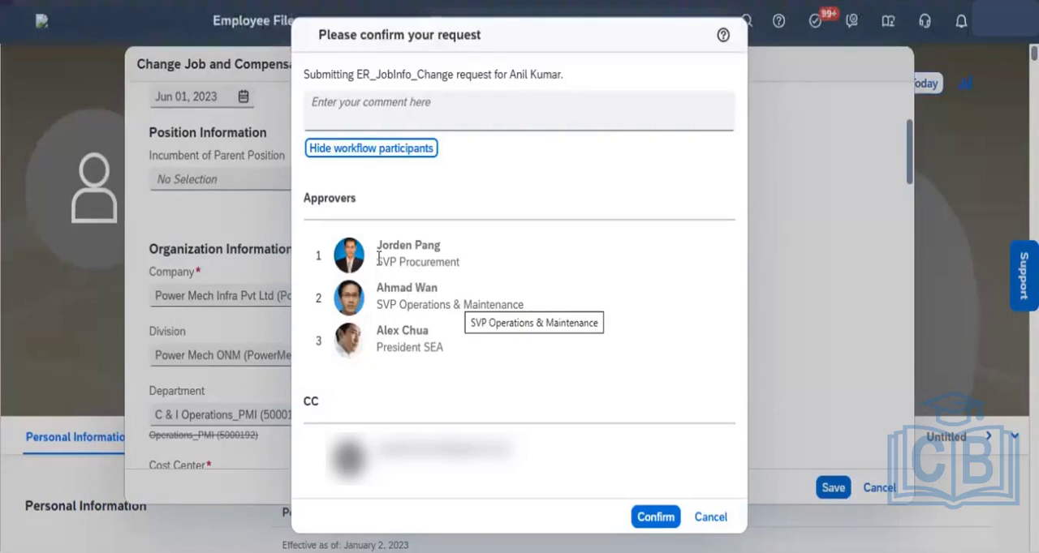
{"action": "left_click", "coordinate": [373, 153]}
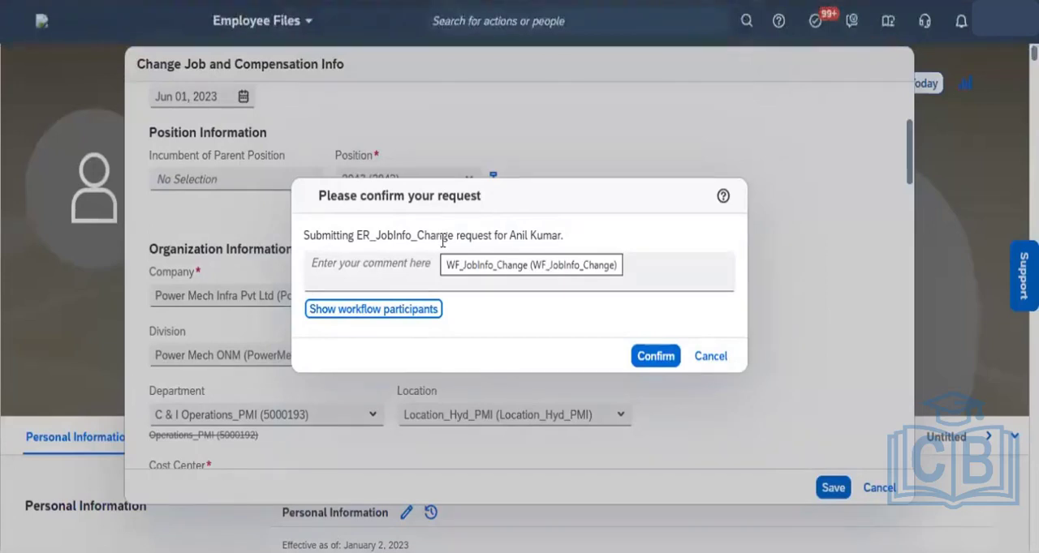
- Cancel the workflow request and close the job change form without saving the position change
{"action": "left_click", "coordinate": [710, 357]}
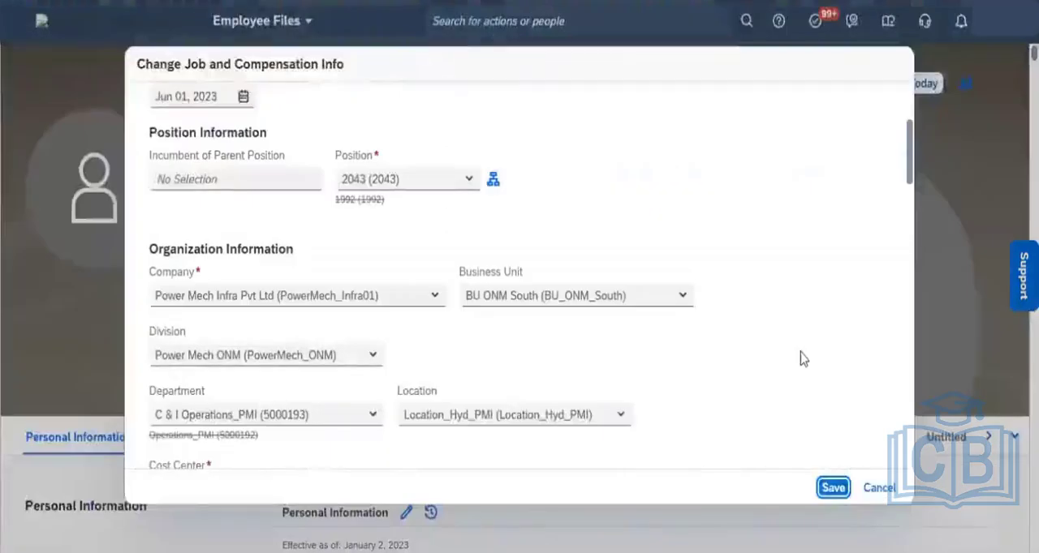
{"action": "left_click", "coordinate": [881, 491]}
{"action": "left_click", "coordinate": [578, 318]}
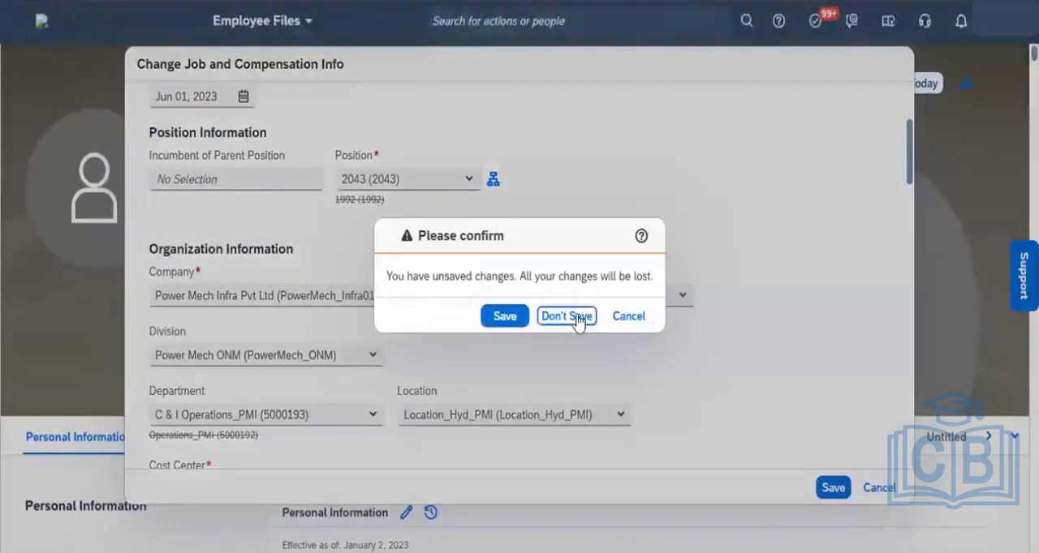